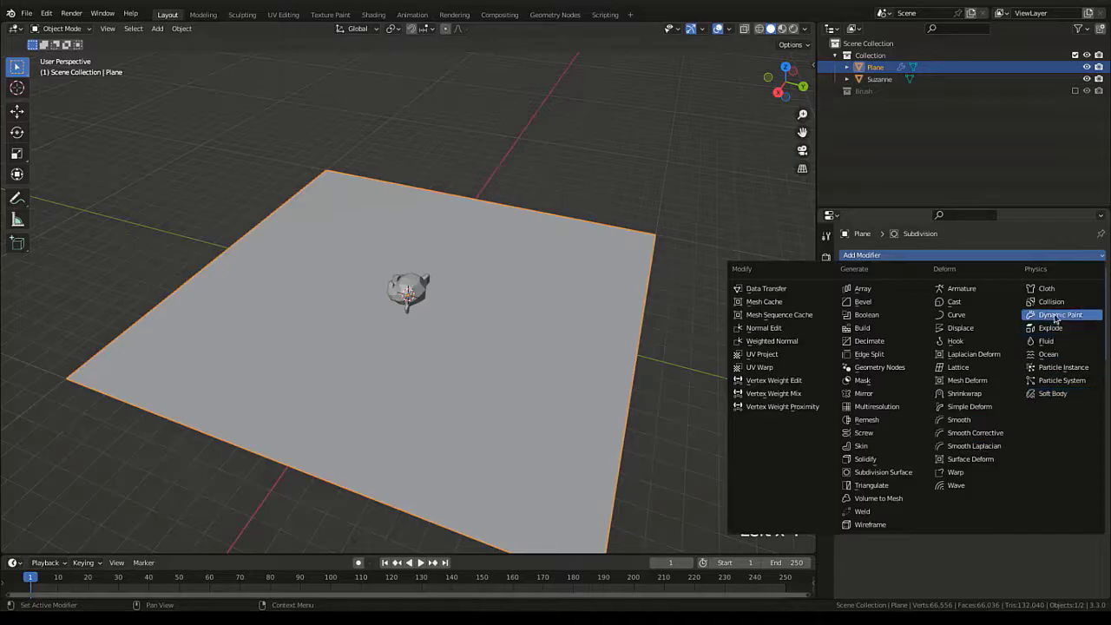
Add a Dynamic Paint modifier to the plane and another one to the Suzanne head.
click(1060, 314)
click(408, 290)
click(867, 255)
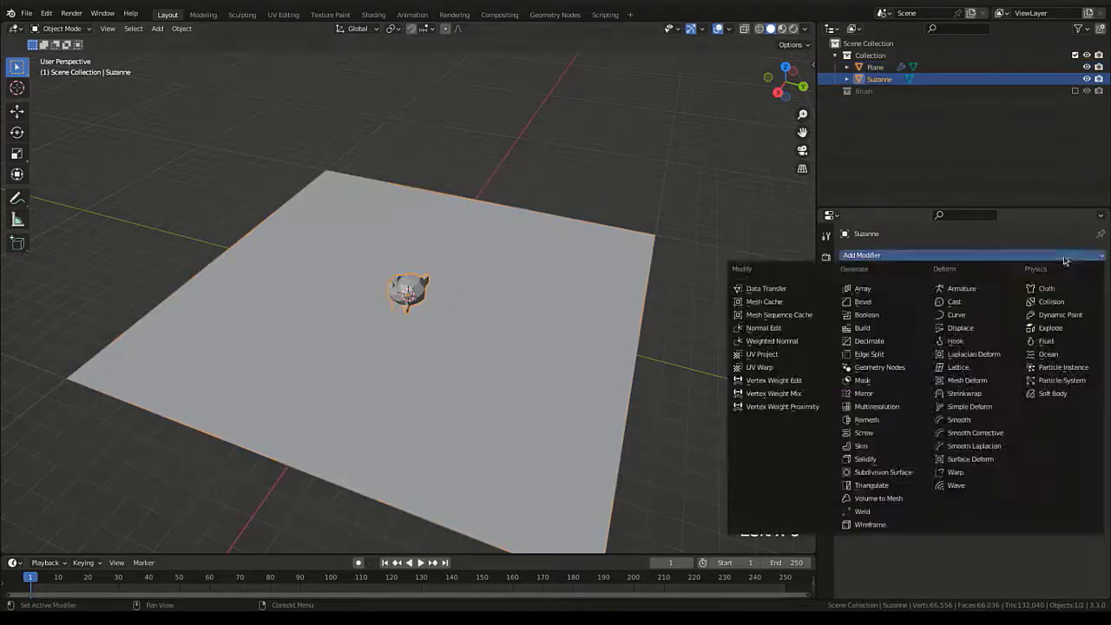
click(1007, 278)
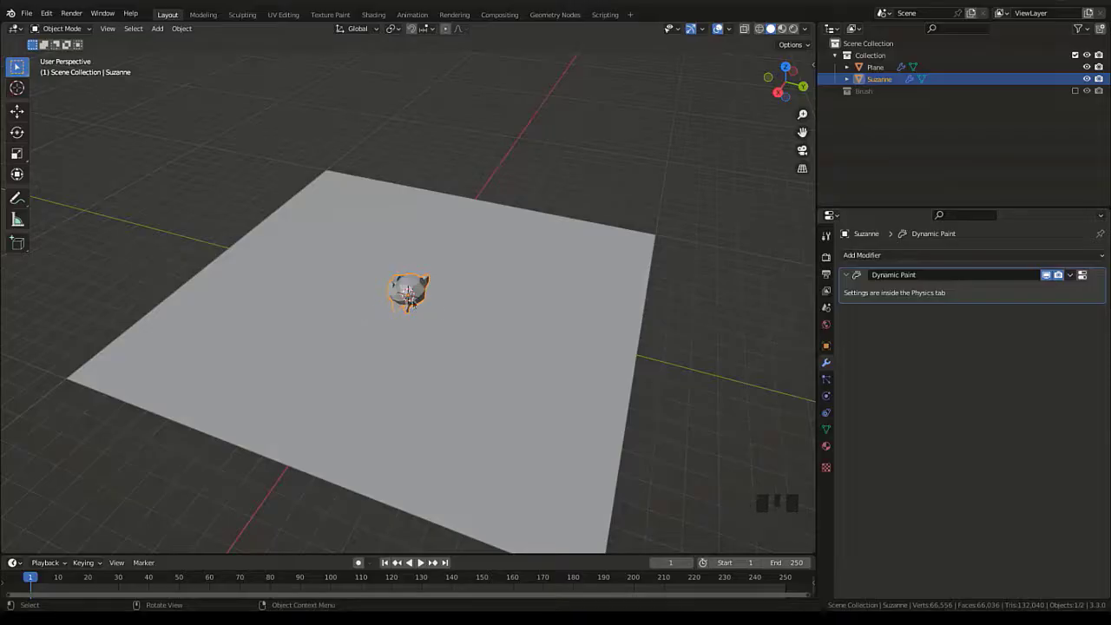
In Suzanne's physics settings, set the Dynamic Paint type to Brush and add the brush.
click(825, 396)
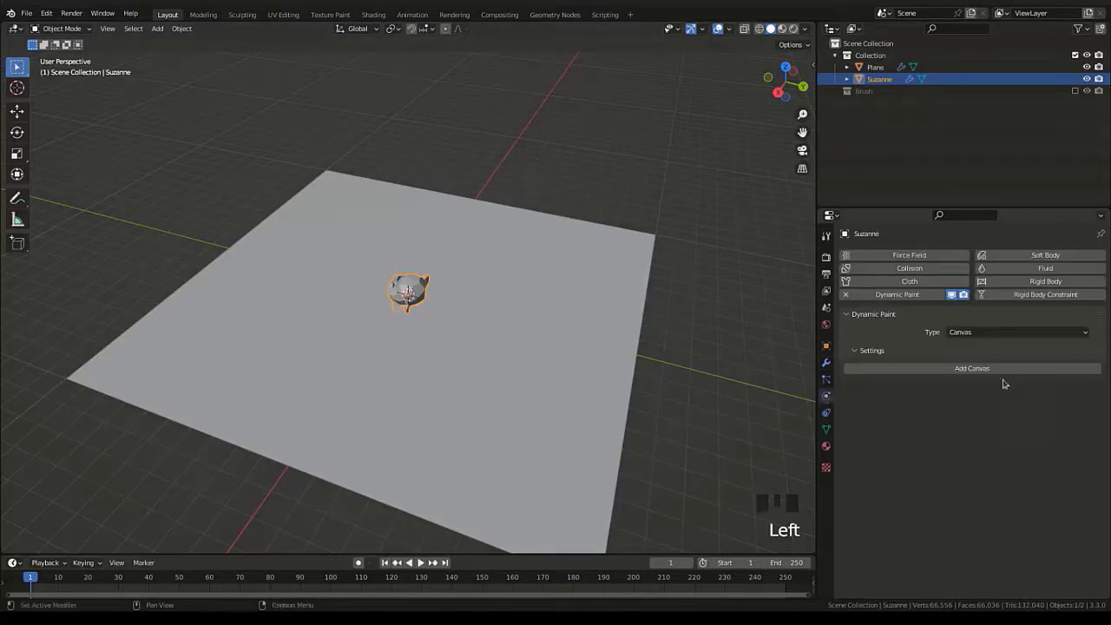
click(985, 332)
click(959, 356)
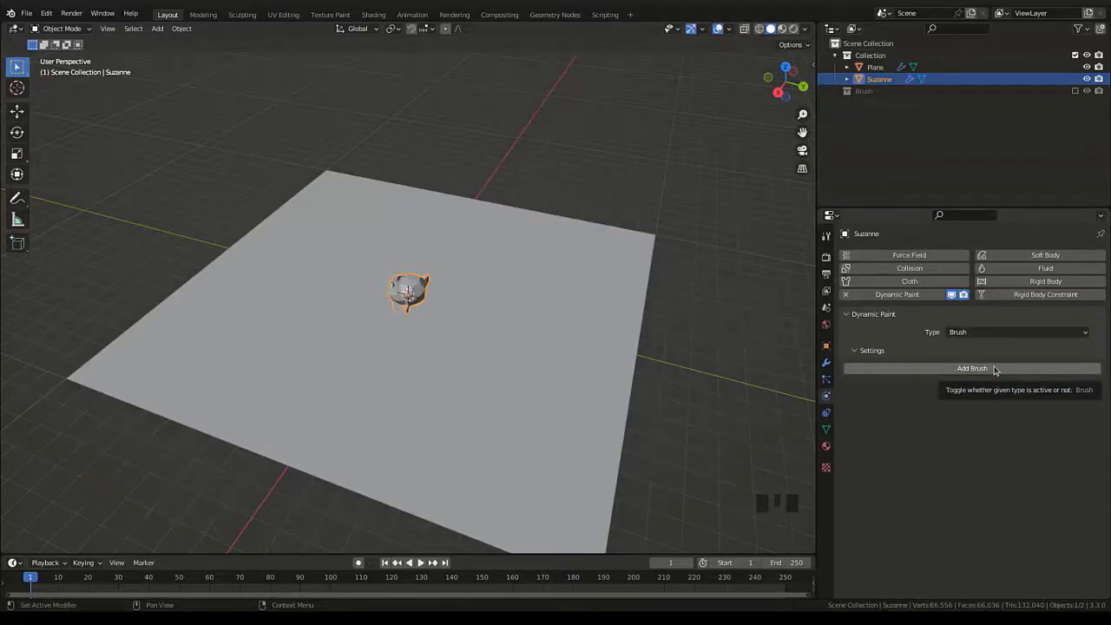
click(994, 369)
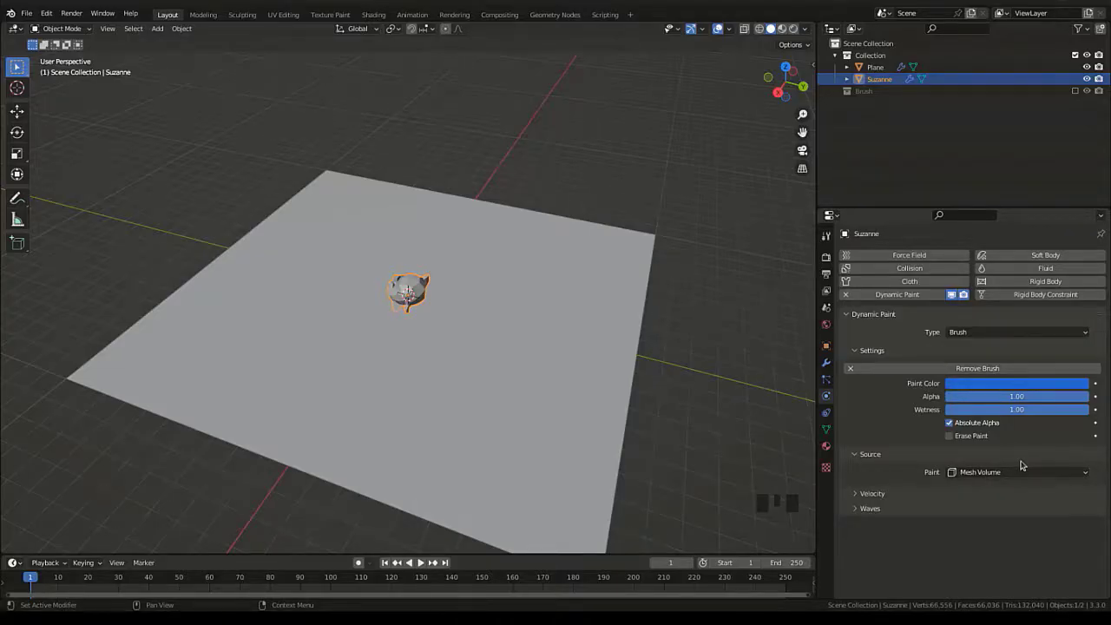
Select the plane and add a Dynamic Paint canvas to it.
click(689, 401)
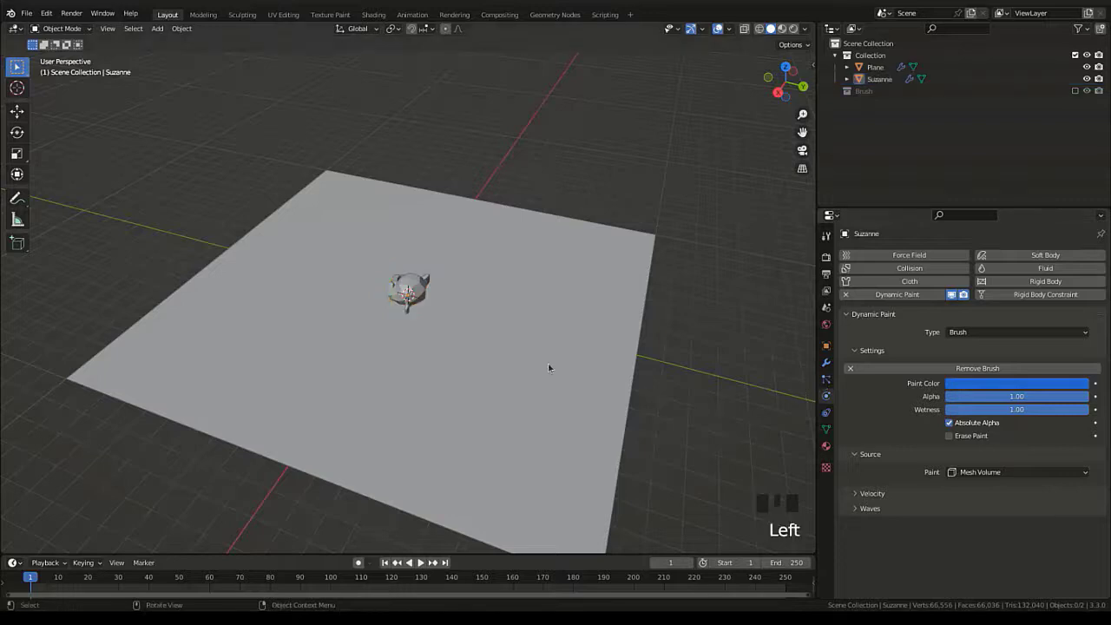
click(549, 368)
click(987, 371)
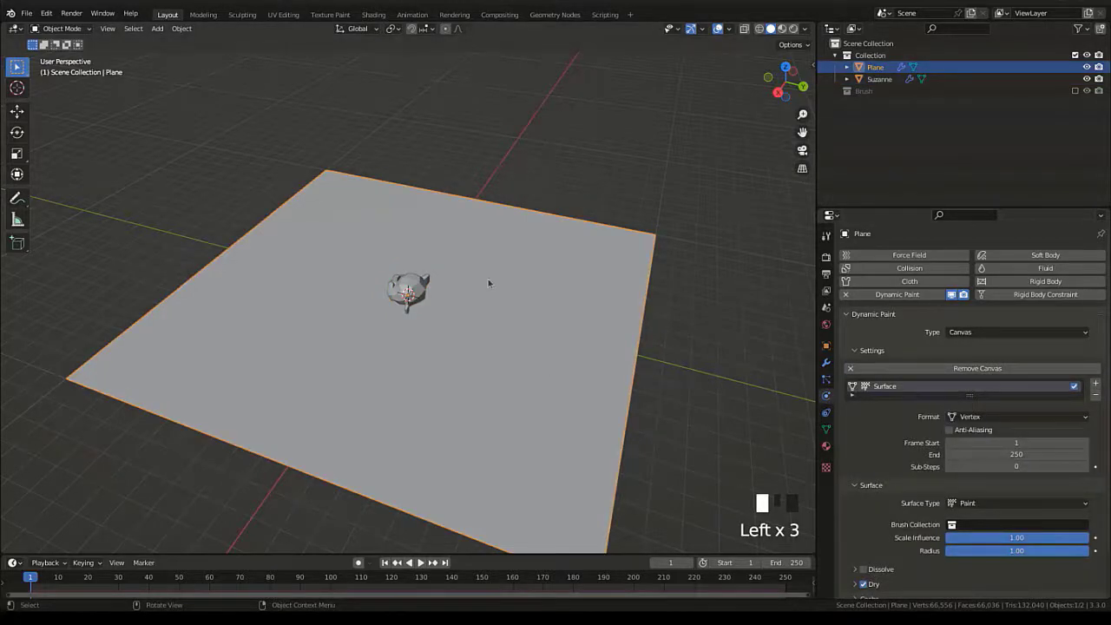
Test the paint by moving Suzanne over the plane during playback, cancel the move, and return to frame 1.
click(404, 284)
key(shift+Left)
key(space)
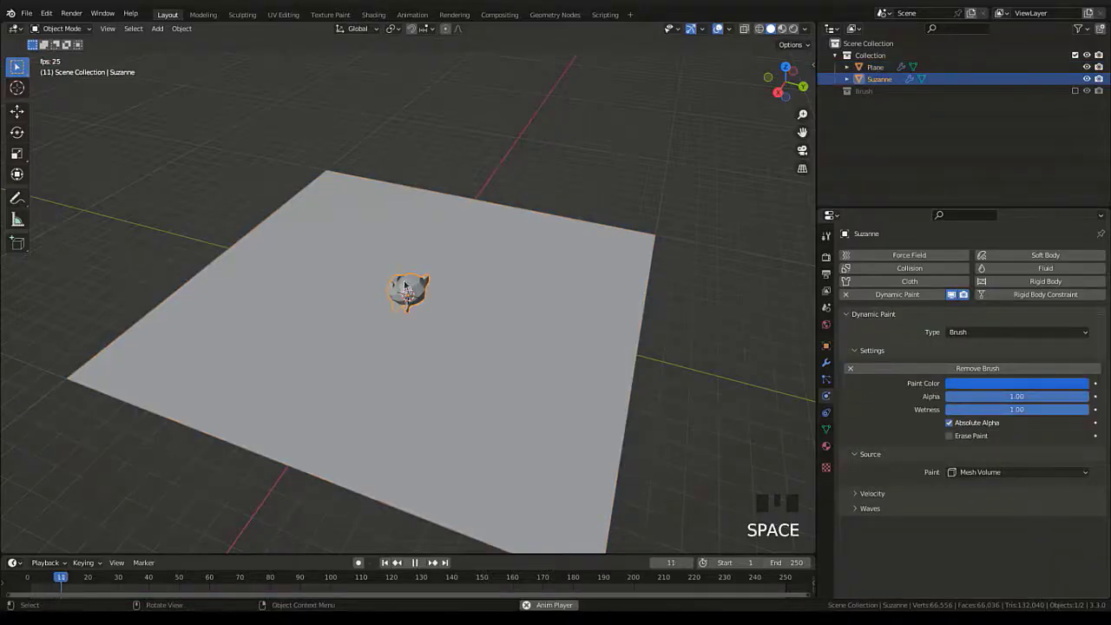
key(g)
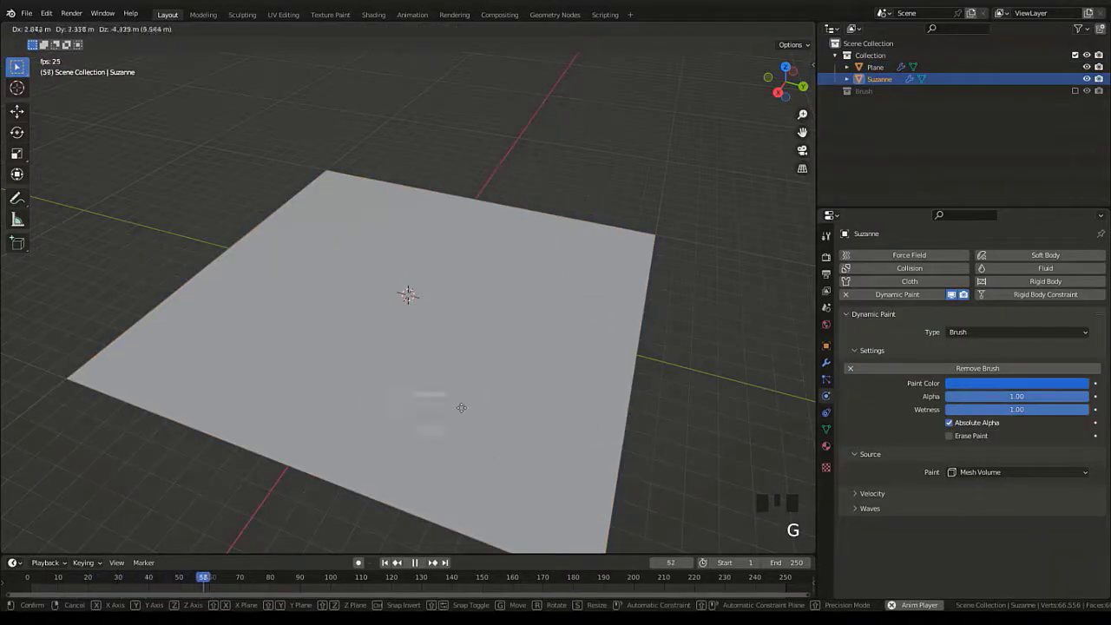
right_click(450, 374)
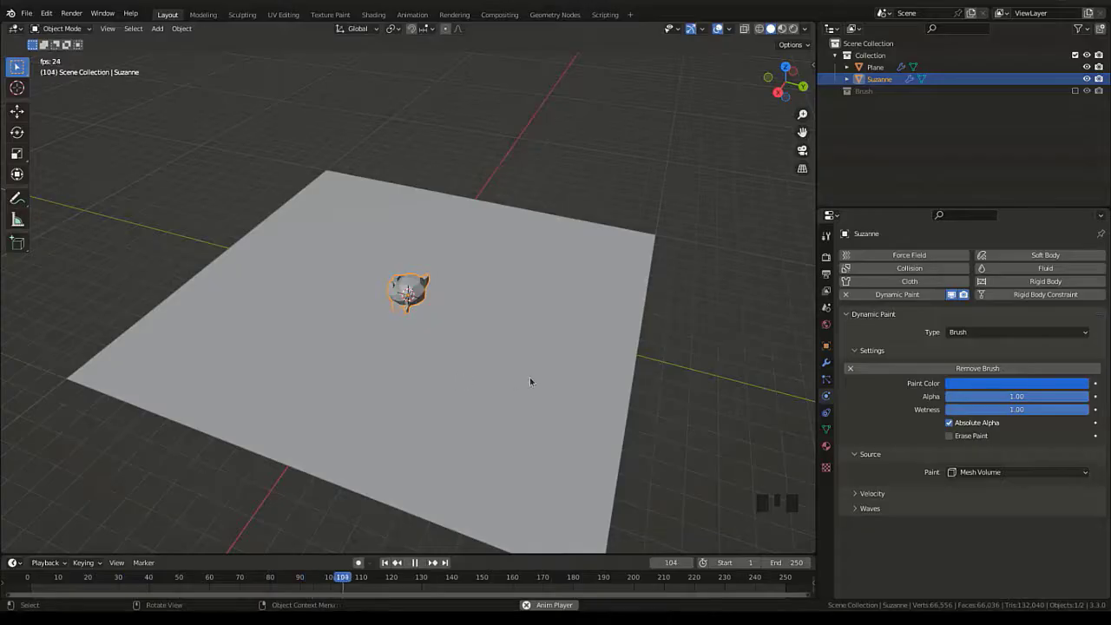
key(space)
key(shift+Left)
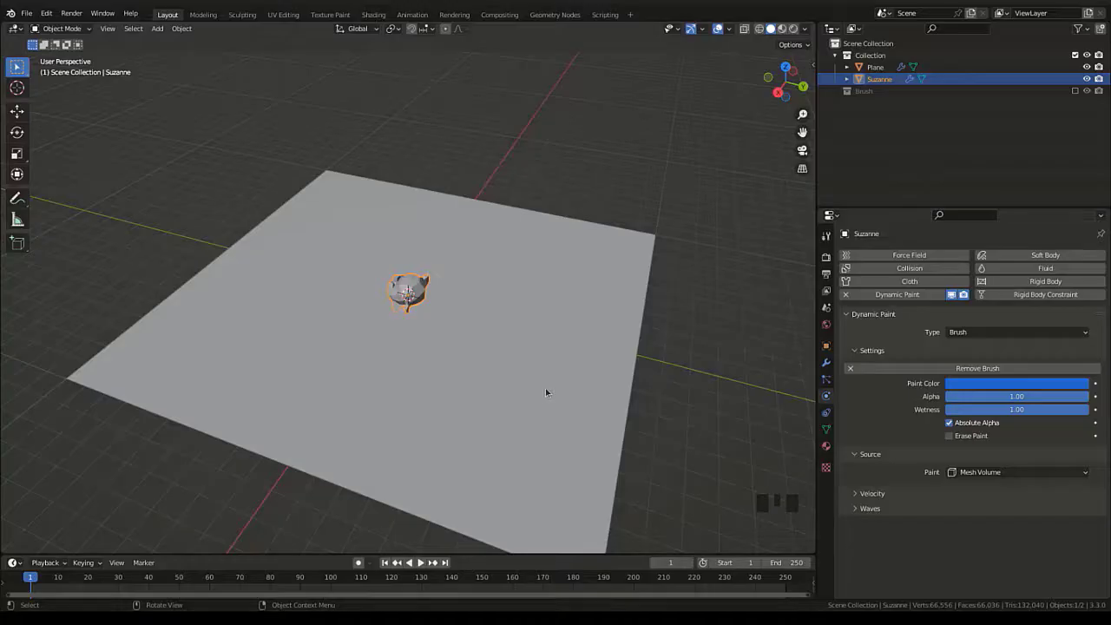
Examine the plane's canvas surface settings, including the surface types, brush collection, scale influence and radius.
click(550, 395)
scroll(1019, 460, down, 6)
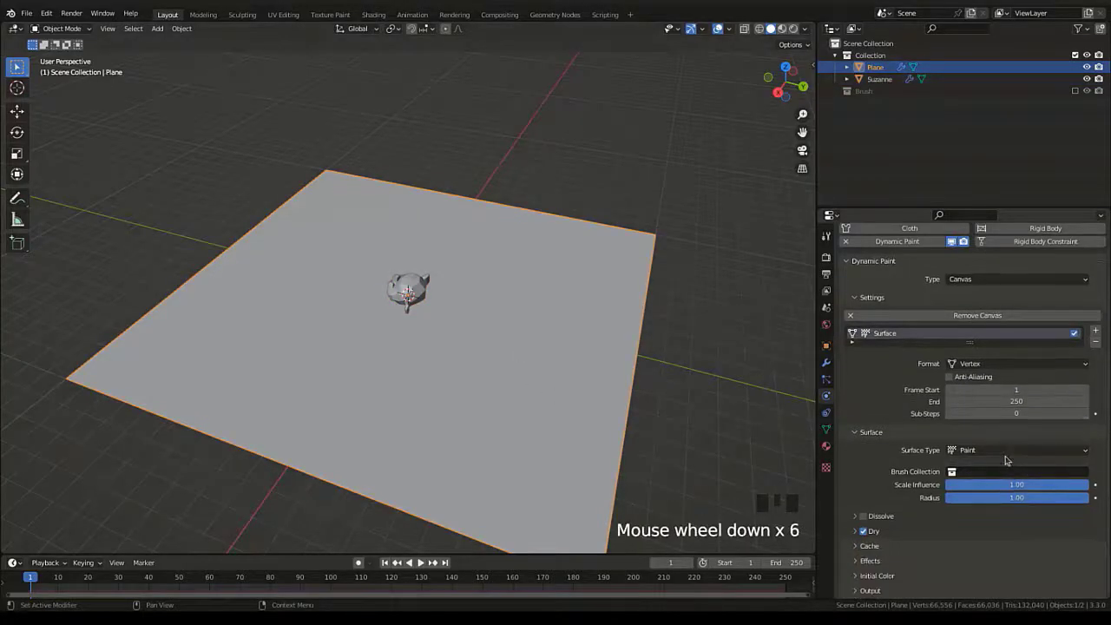
click(1017, 450)
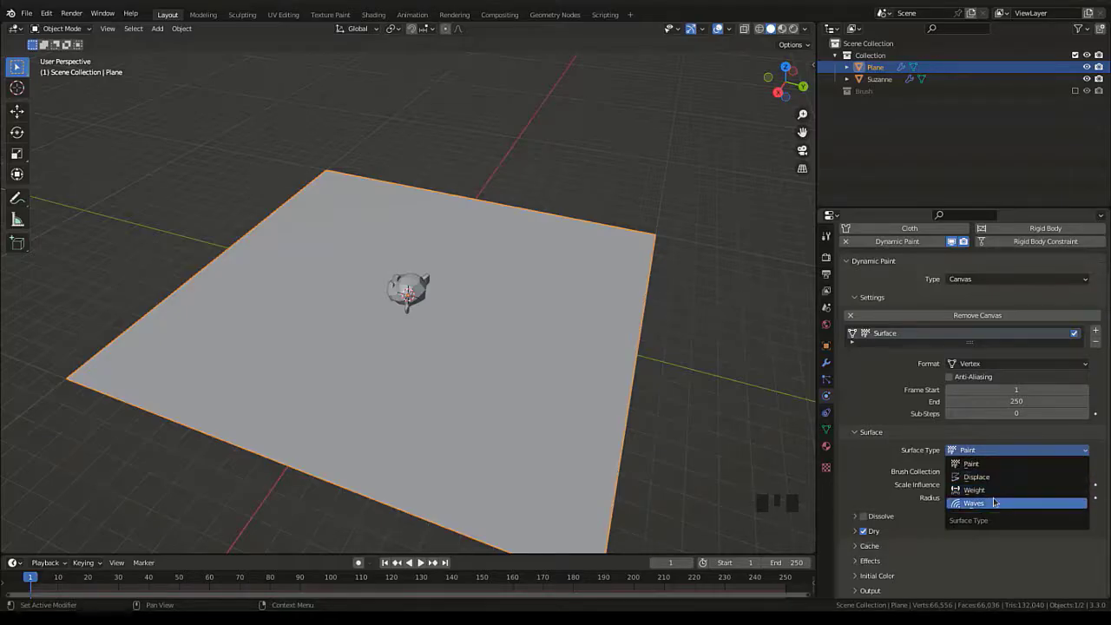
click(923, 432)
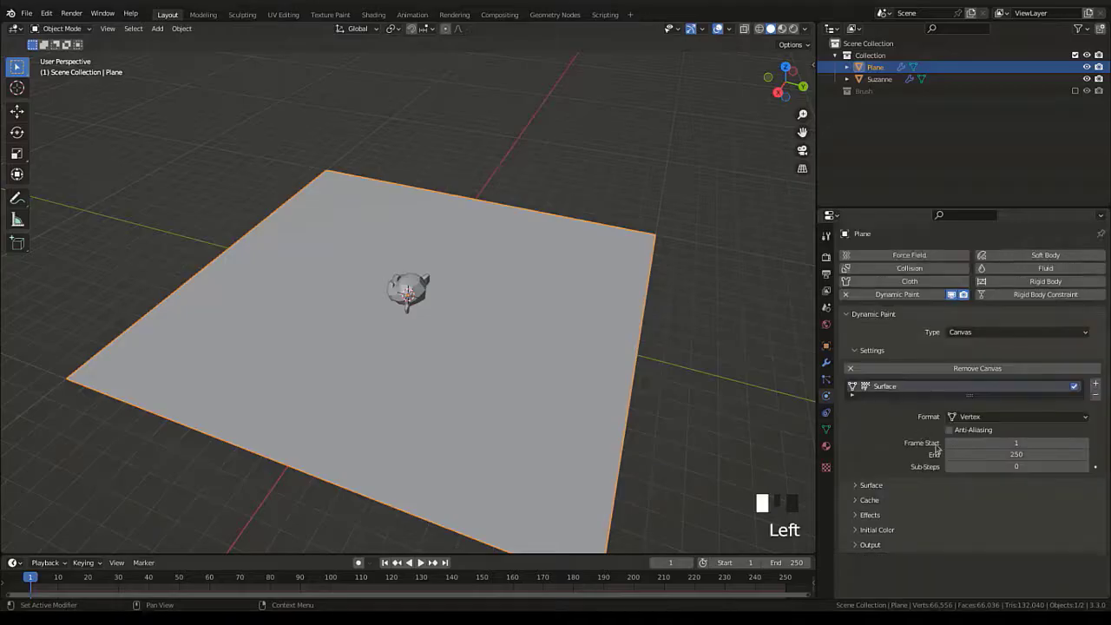
click(884, 484)
scroll(933, 441, down, 7)
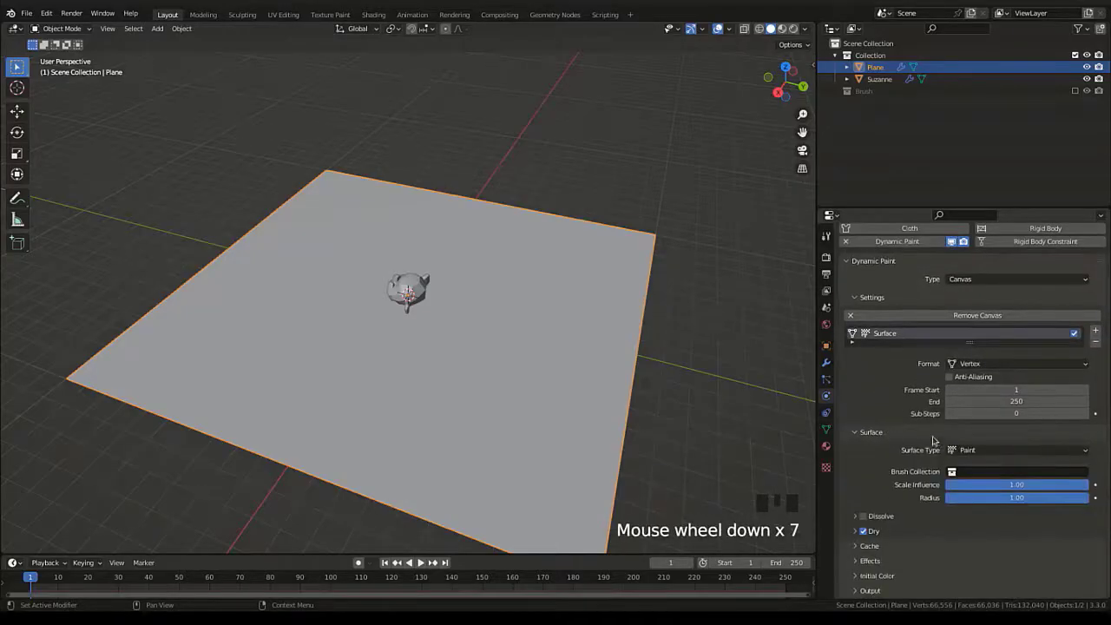
click(997, 474)
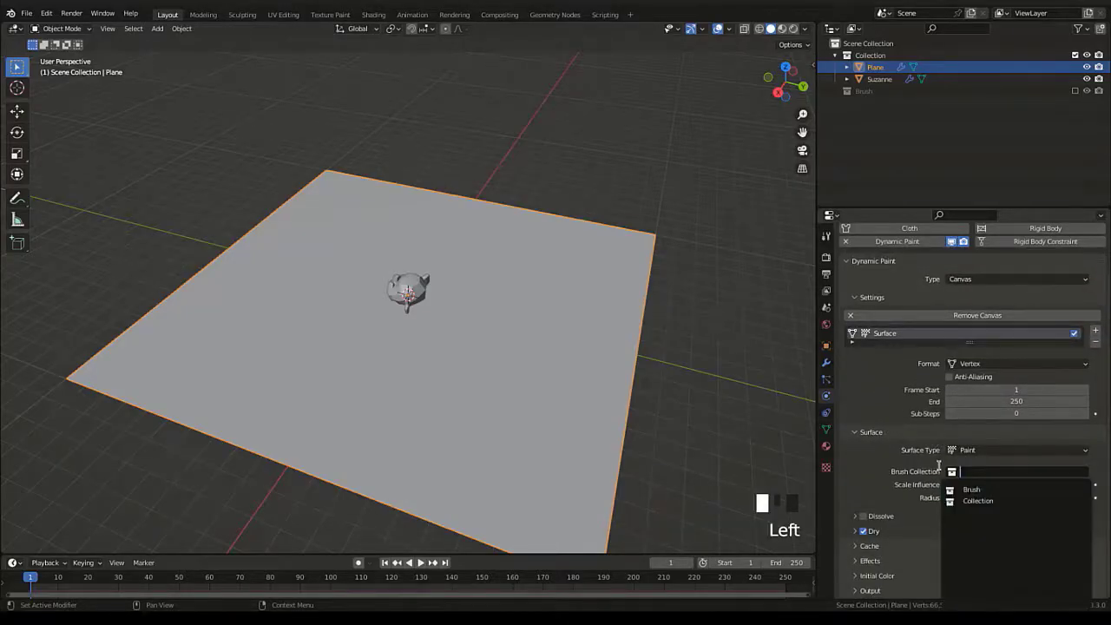
key(Escape)
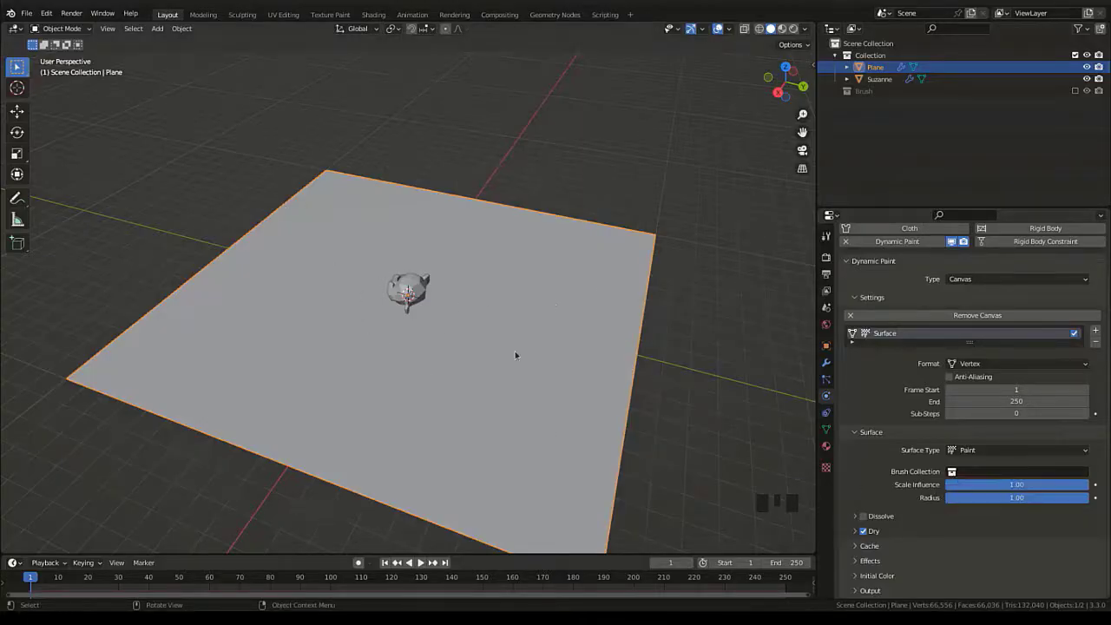
drag(1076, 485, 1032, 498)
Set the surface type of the plane's Dynamic Paint canvas to Displace.
scroll(588, 345, down, 2)
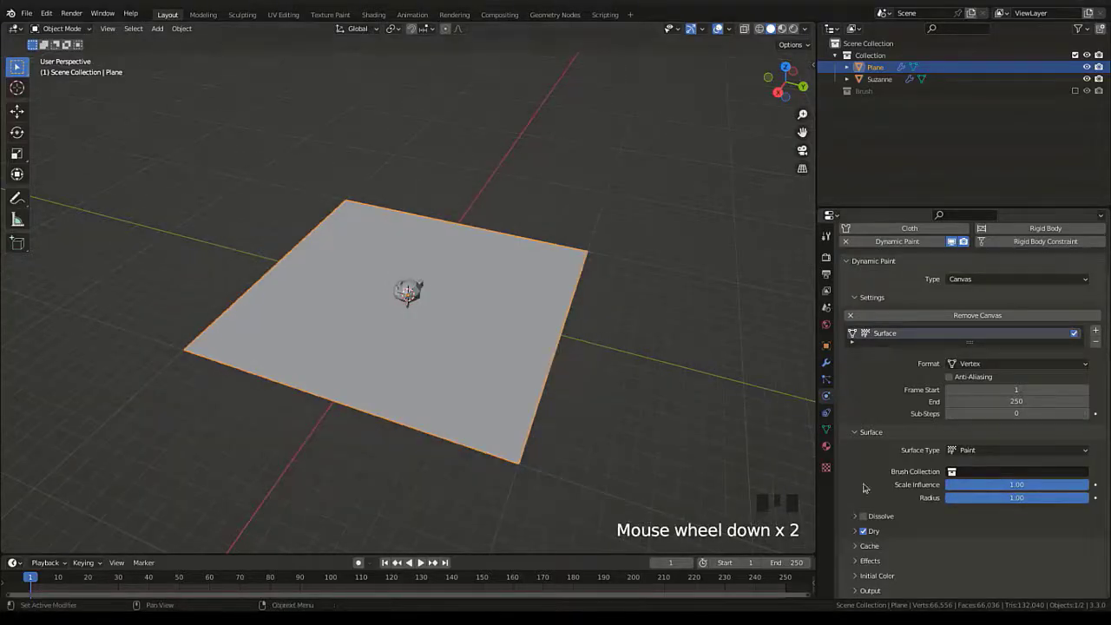
click(1085, 451)
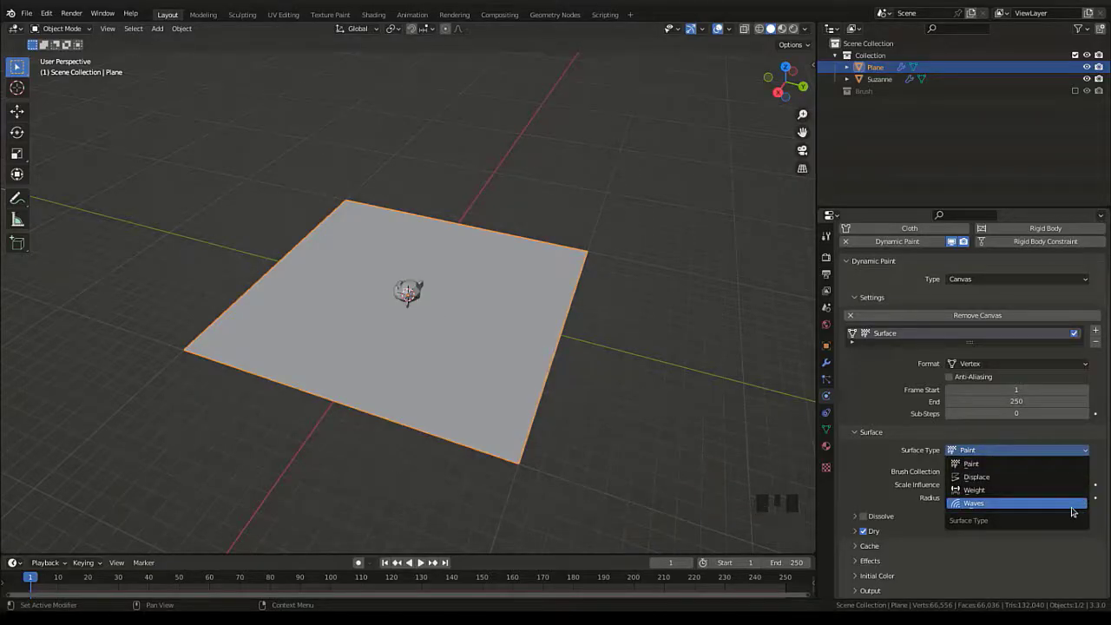
click(975, 476)
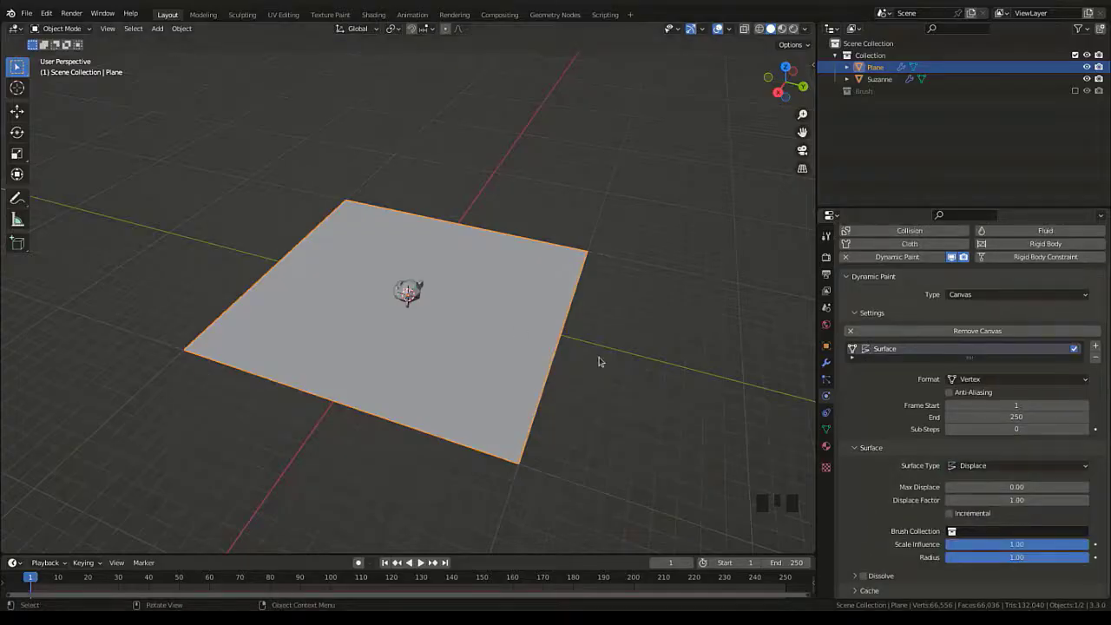
Preview the displacement by moving Suzanne horizontally around the plane with Z locked during playback, and stop the animation.
click(408, 293)
key(space)
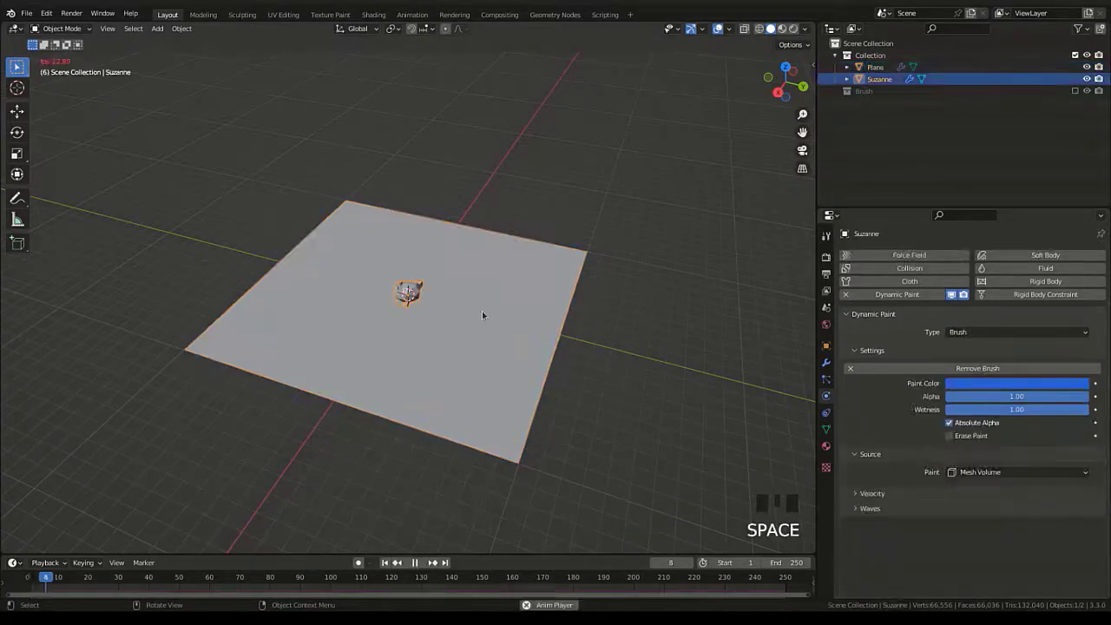
key(g)
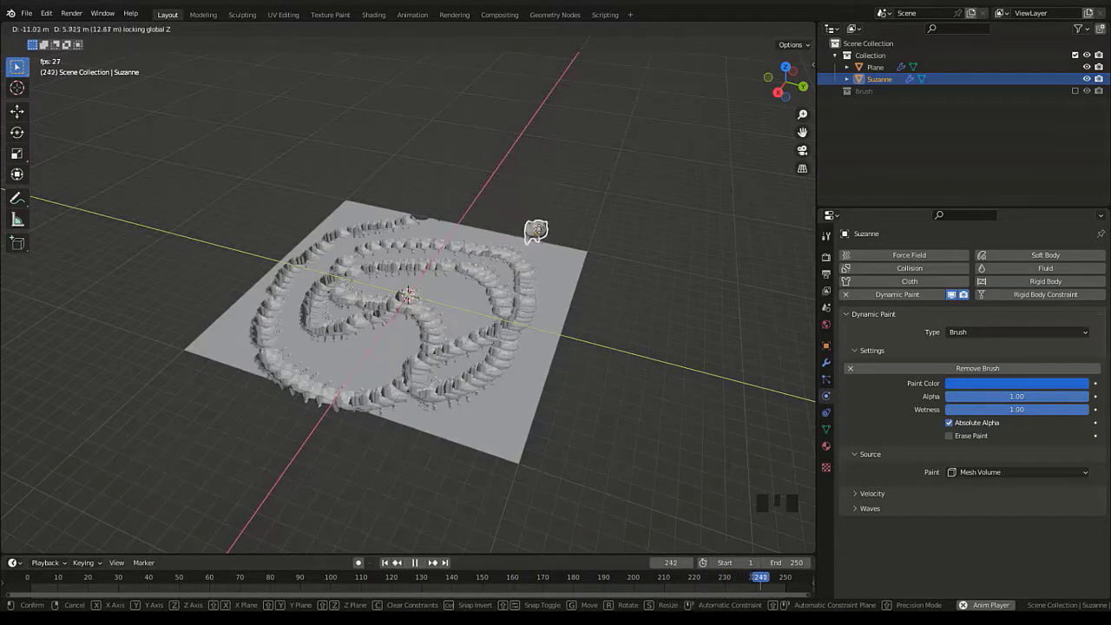
click(415, 328)
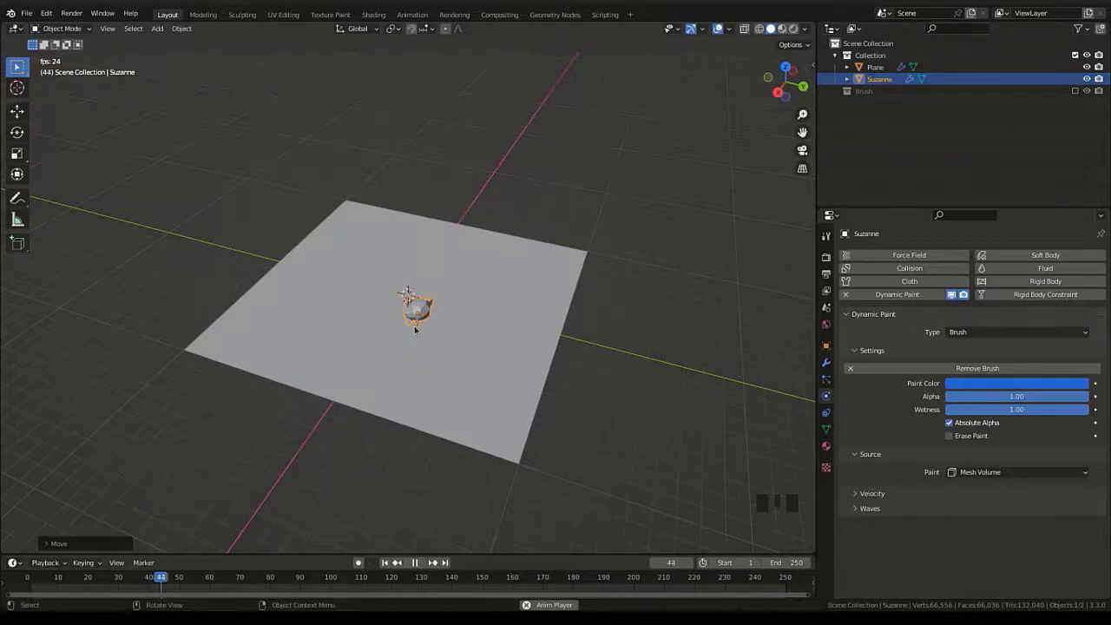
key(space)
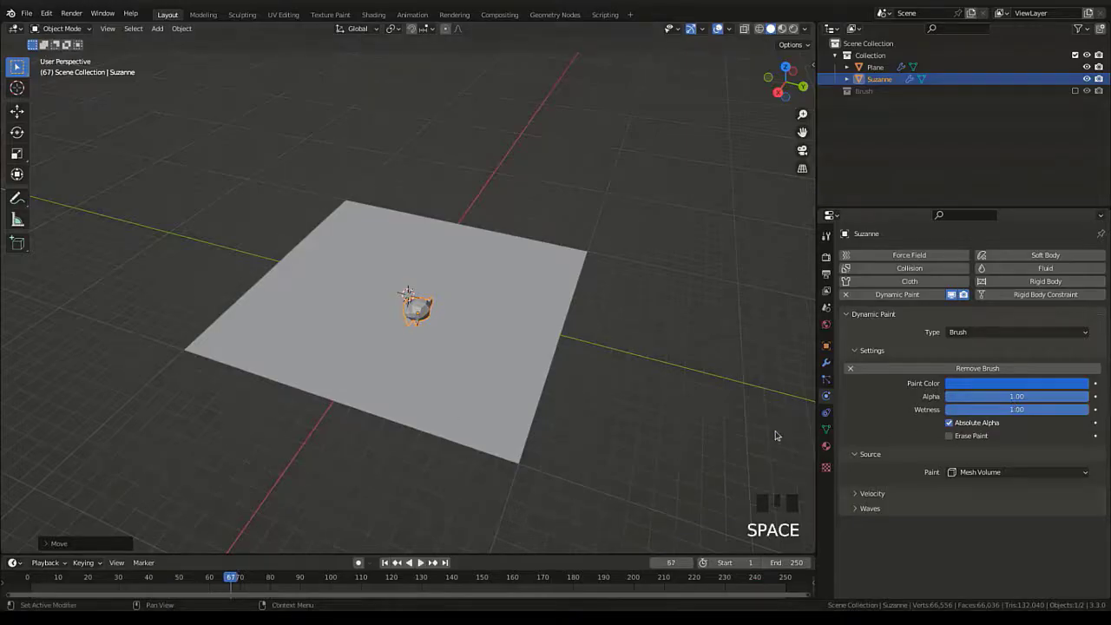
Enable Dissolve for the plane's Displace canvas surface.
click(509, 339)
scroll(963, 442, down, 2)
scroll(963, 442, up, 1)
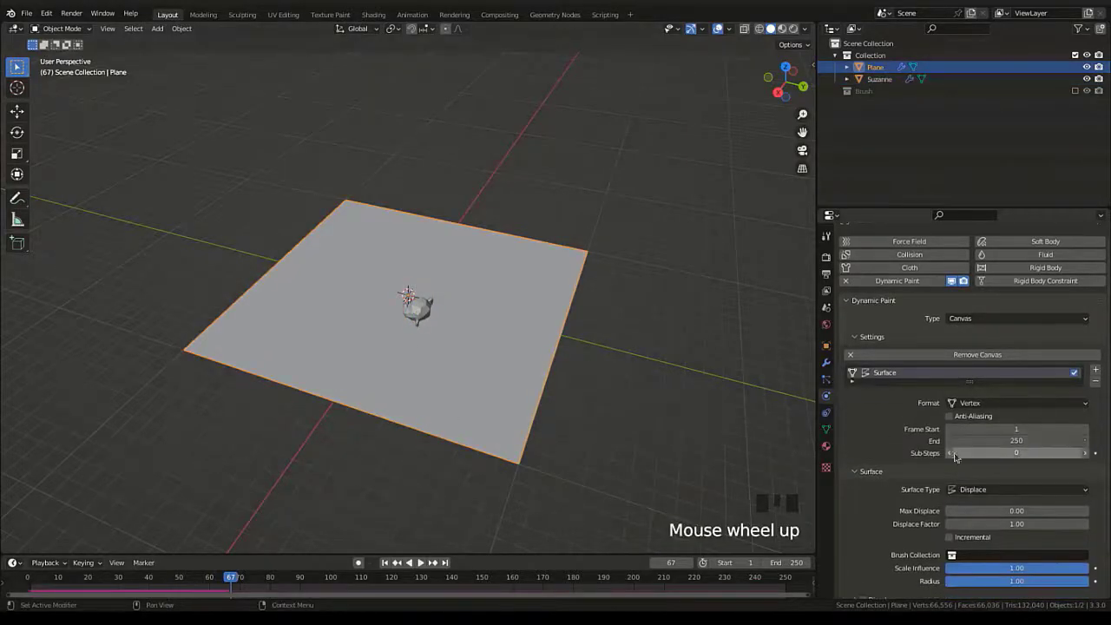
scroll(1053, 521, down, 5)
click(862, 577)
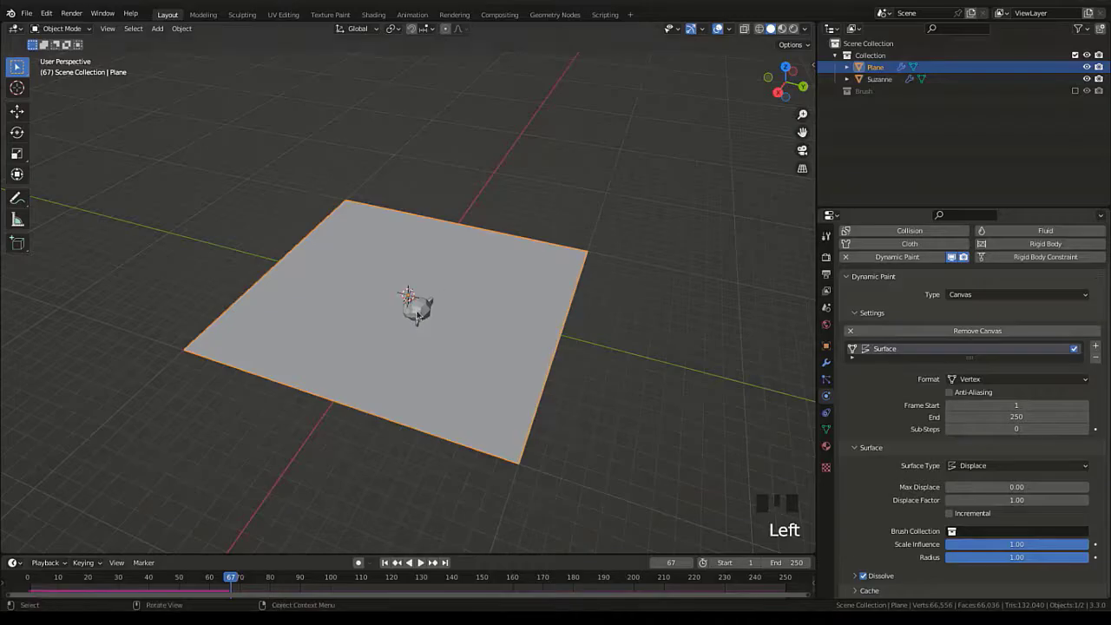
Replay from frame 1 while moving Suzanne over the plane with Z locked to preview the dissolving trail, and stop playback.
key(shift+Left)
key(space)
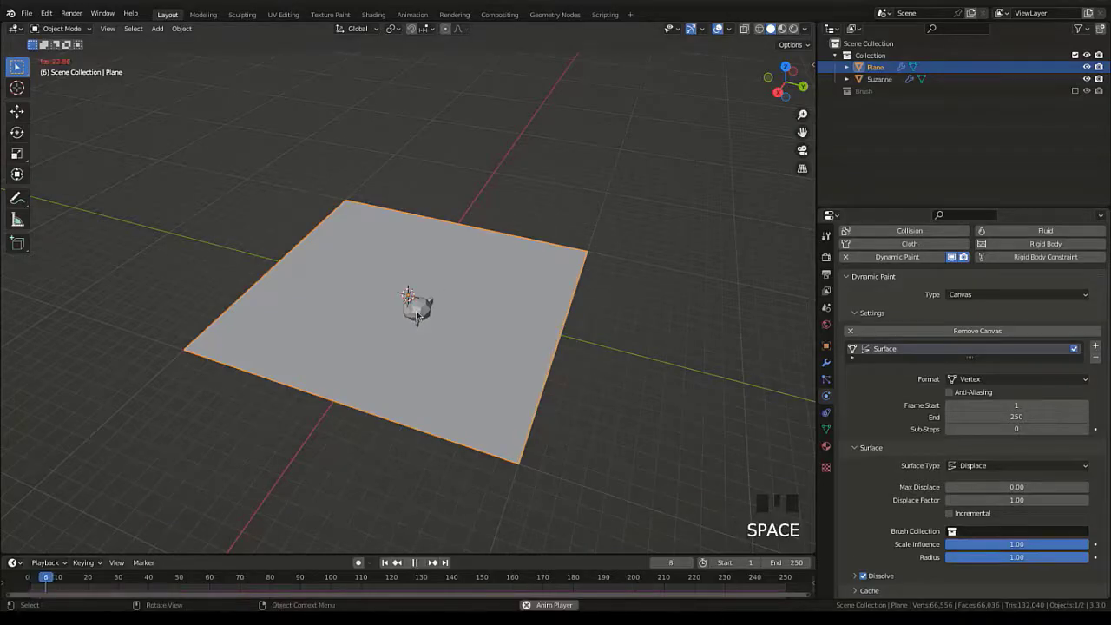
click(417, 313)
key(g)
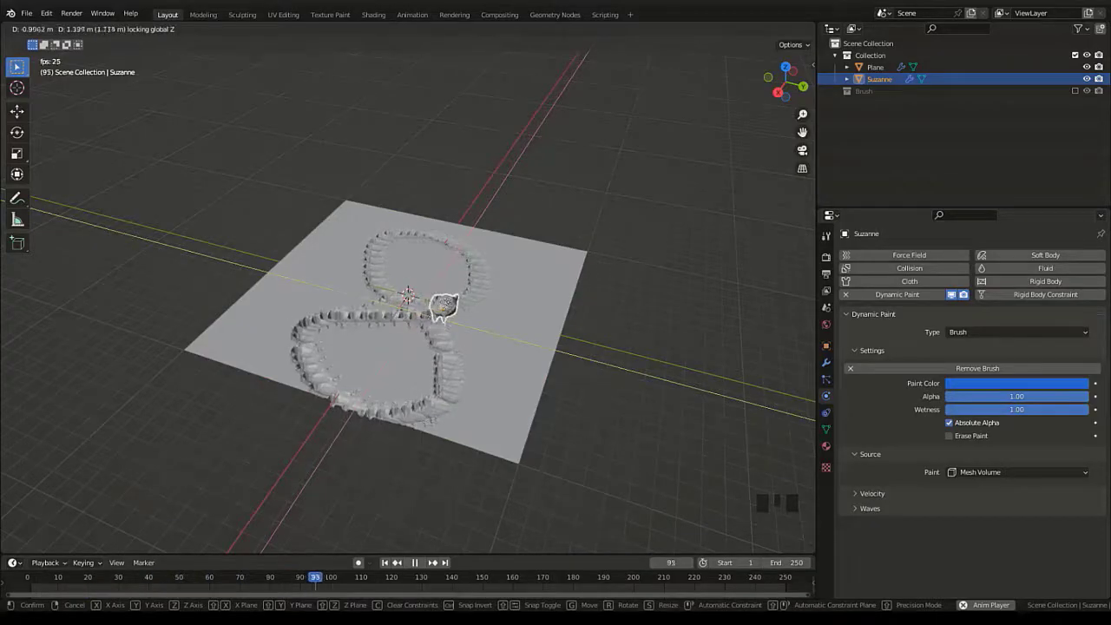
click(529, 324)
key(space)
Select the plane and set its canvas surface type to Waves.
click(528, 323)
scroll(998, 417, down, 6)
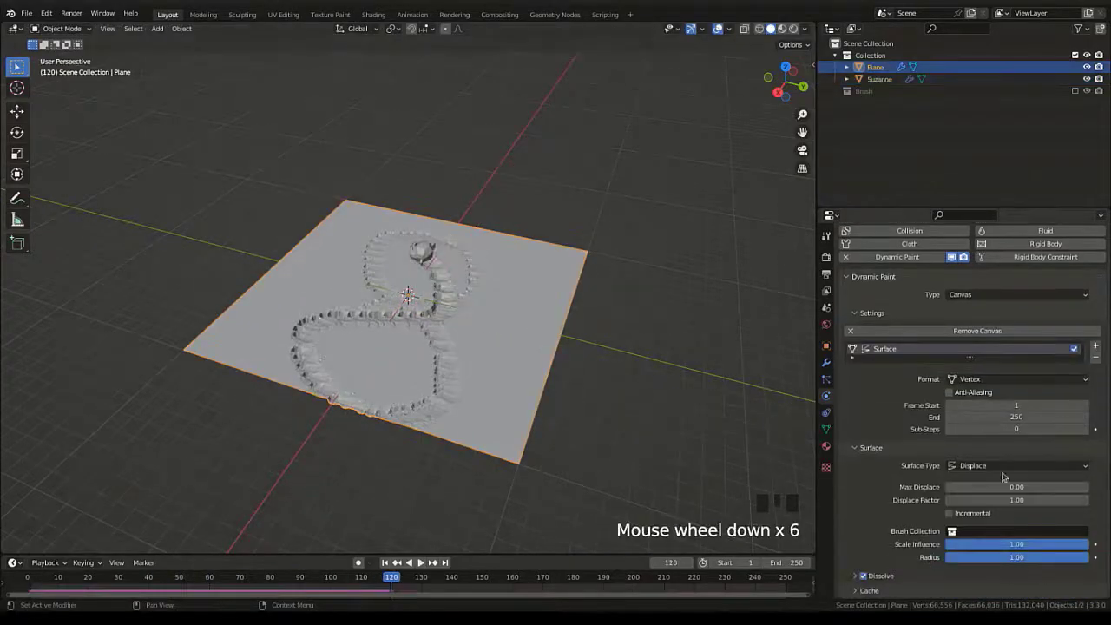
click(1015, 465)
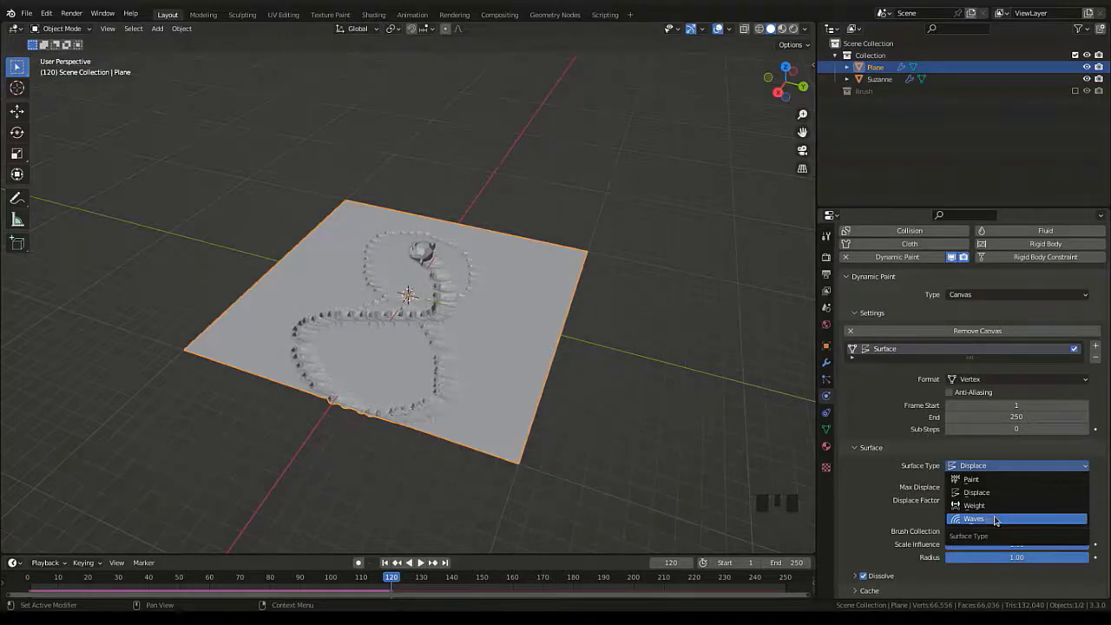
click(986, 519)
Play the animation from frame 1 and move Suzanne across the plane with Z locked to preview the waves.
key(shift+Left)
click(386, 564)
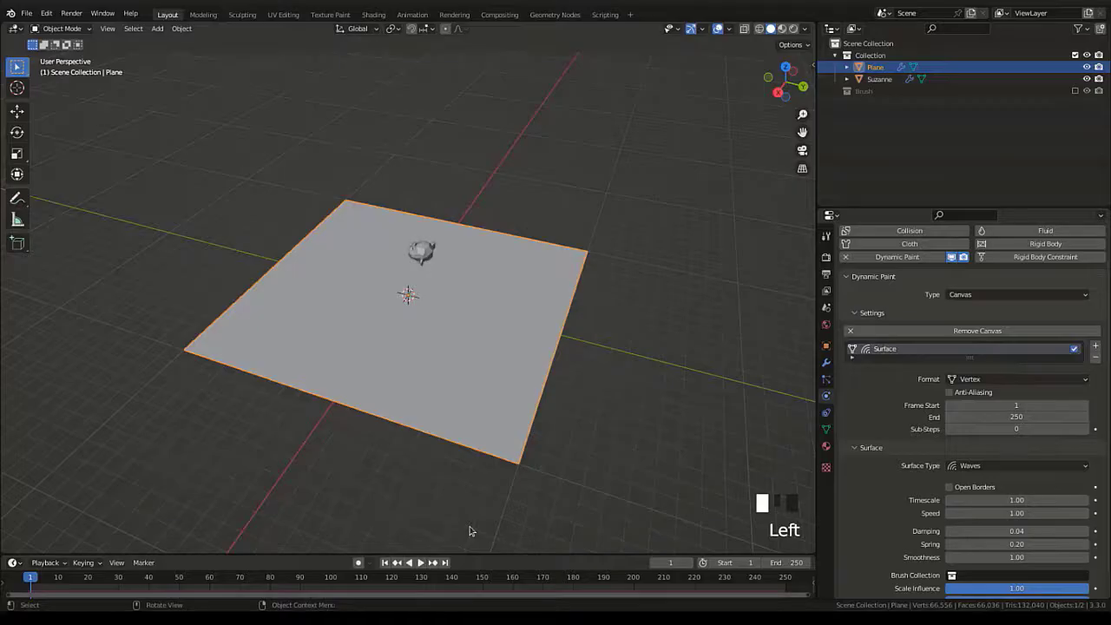
key(shift+Left)
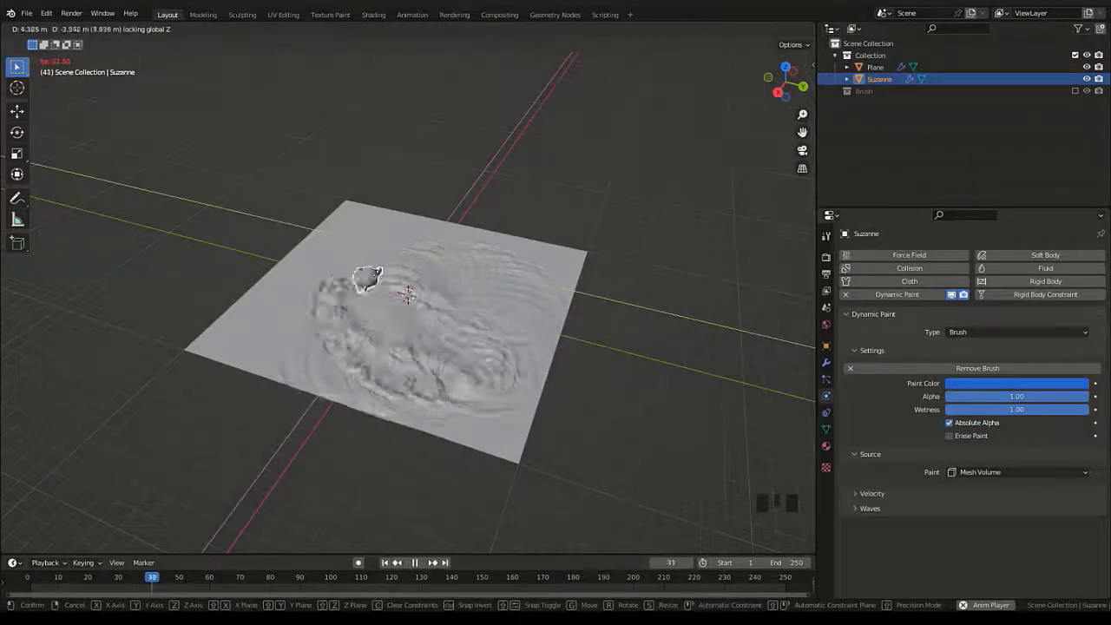
click(376, 288)
Enable Open Borders for the plane's Waves surface while the animation plays.
click(486, 322)
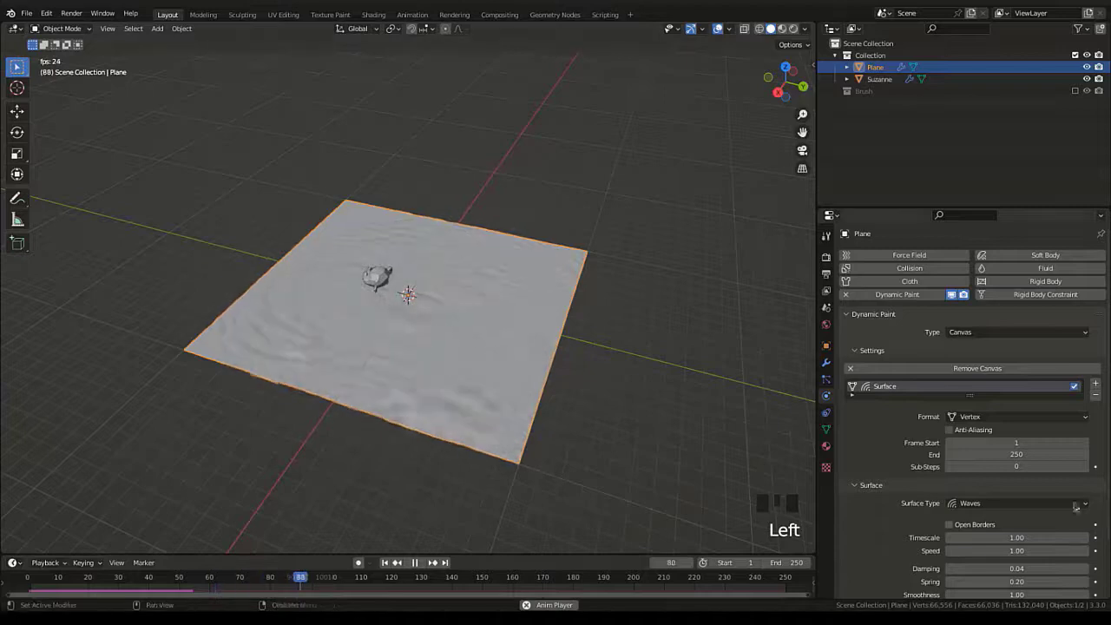
scroll(969, 386, down, 2)
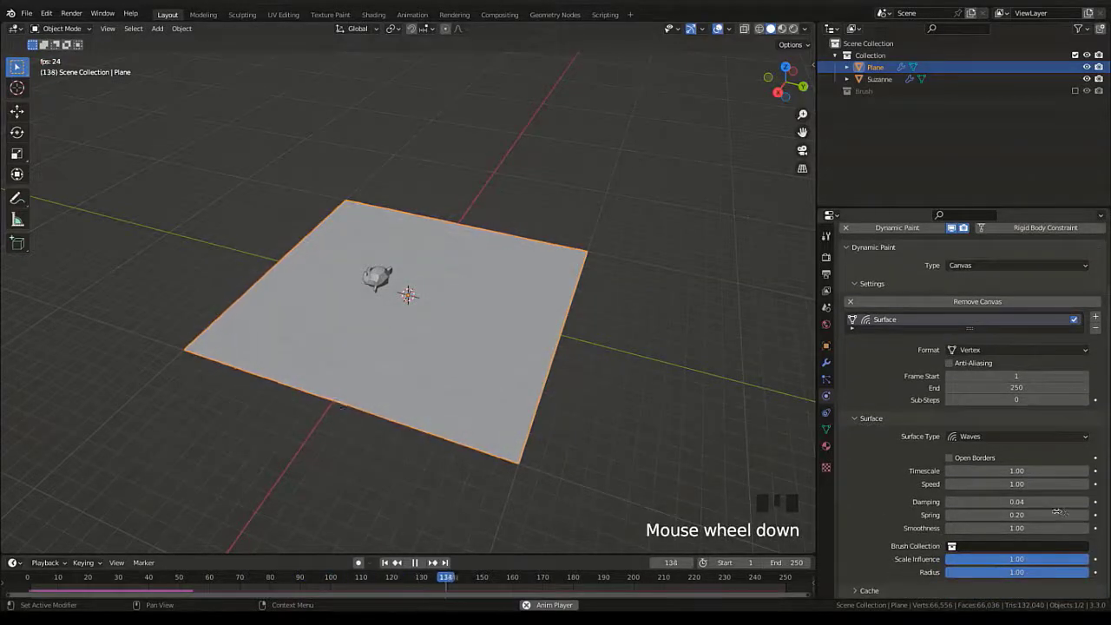
click(379, 281)
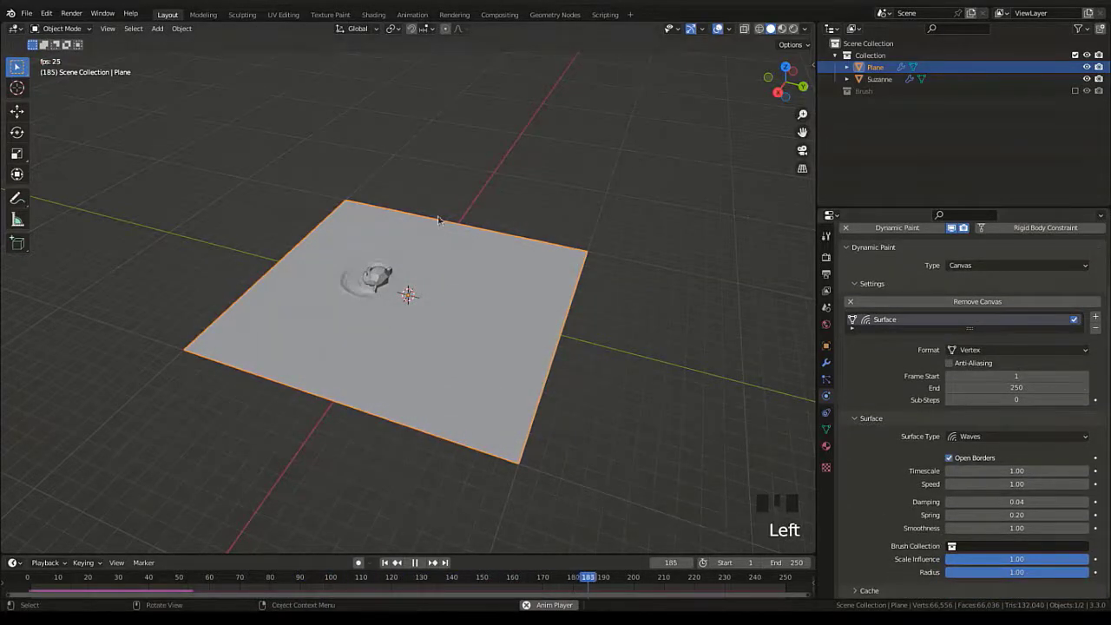
Move Suzanne across the plane with Z locked during playback to preview the waves with open borders.
click(383, 283)
key(g)
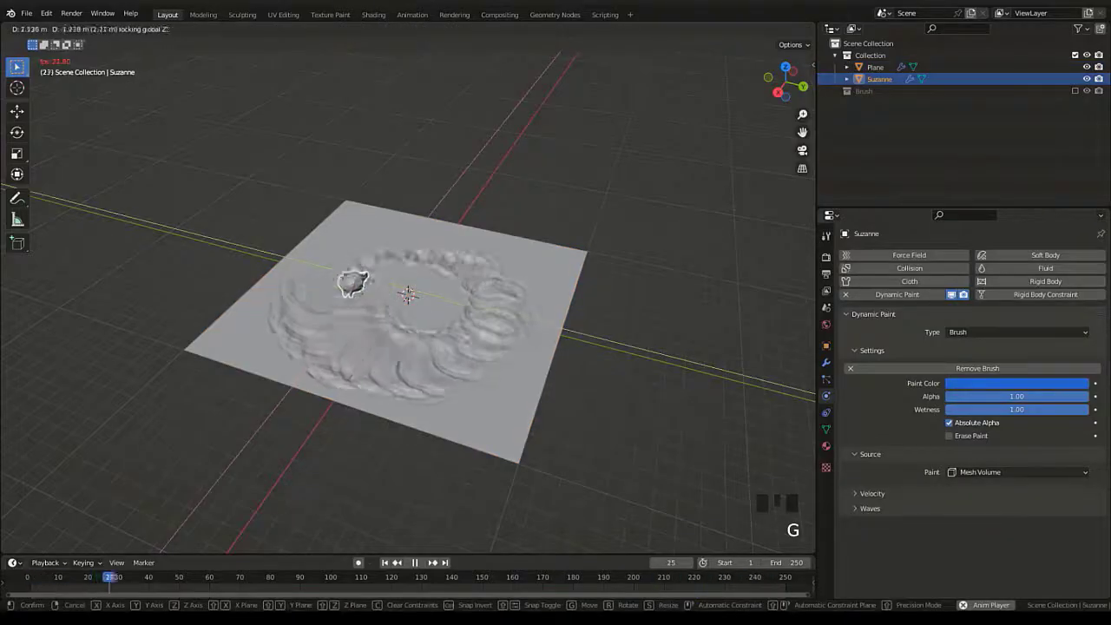
click(425, 315)
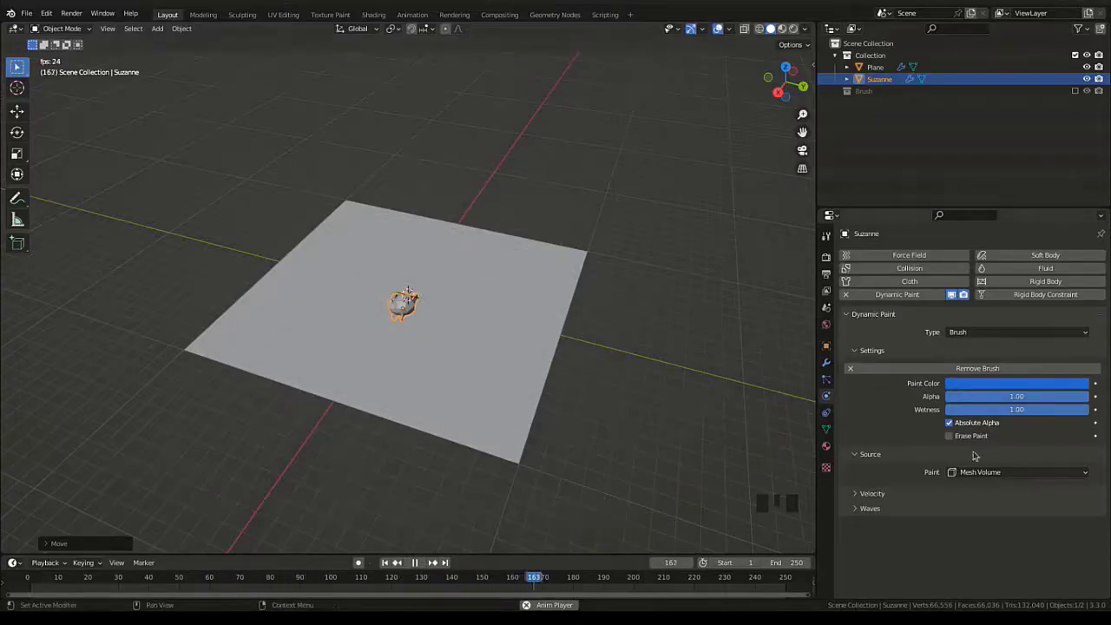
Disable Open Borders for the plane's Waves surface and move Suzanne along Z through the plane to preview the ripples.
click(459, 332)
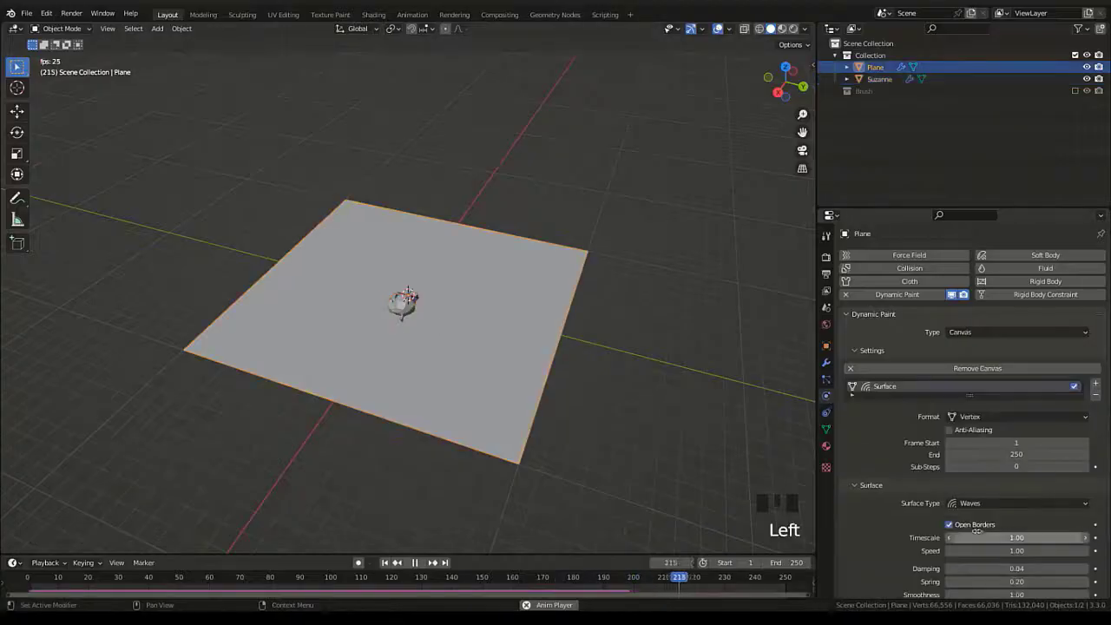
click(531, 357)
click(401, 304)
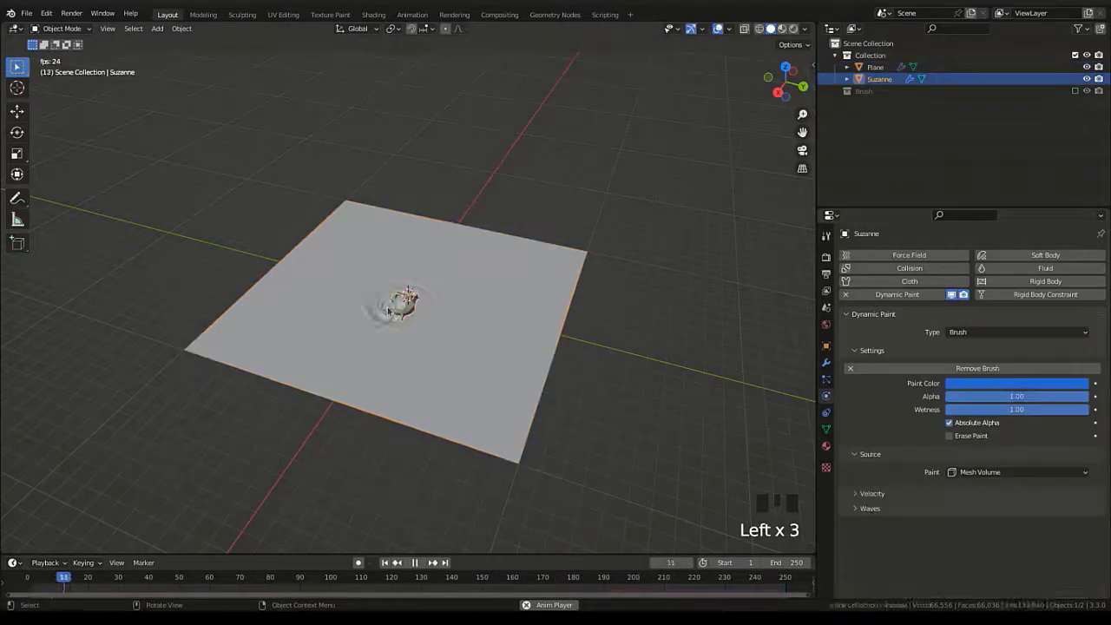
key(g)
key(z)
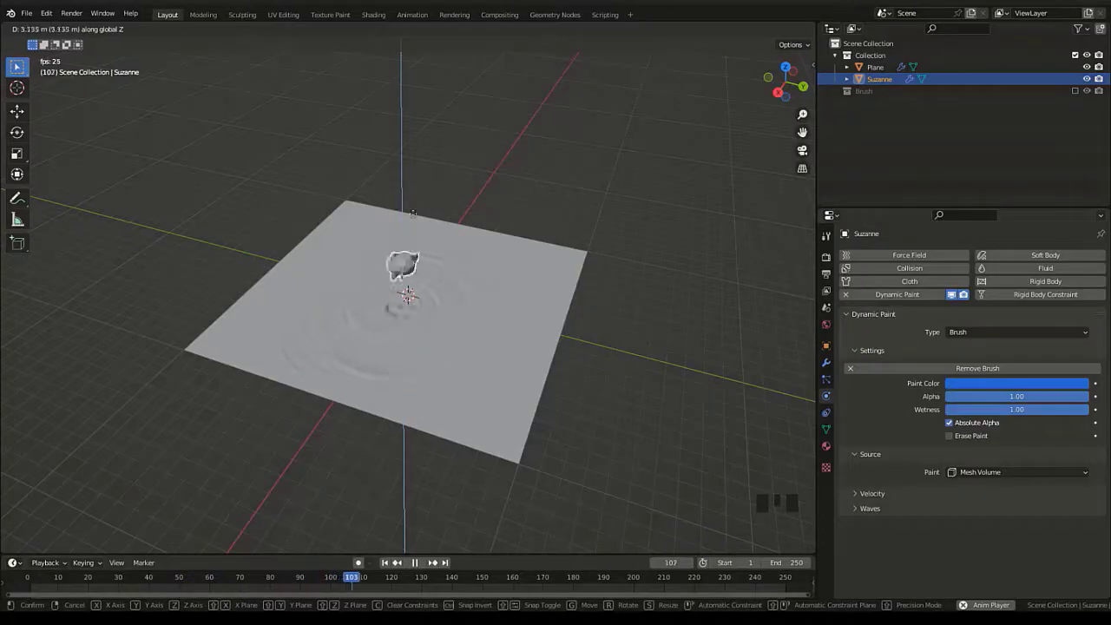
click(440, 301)
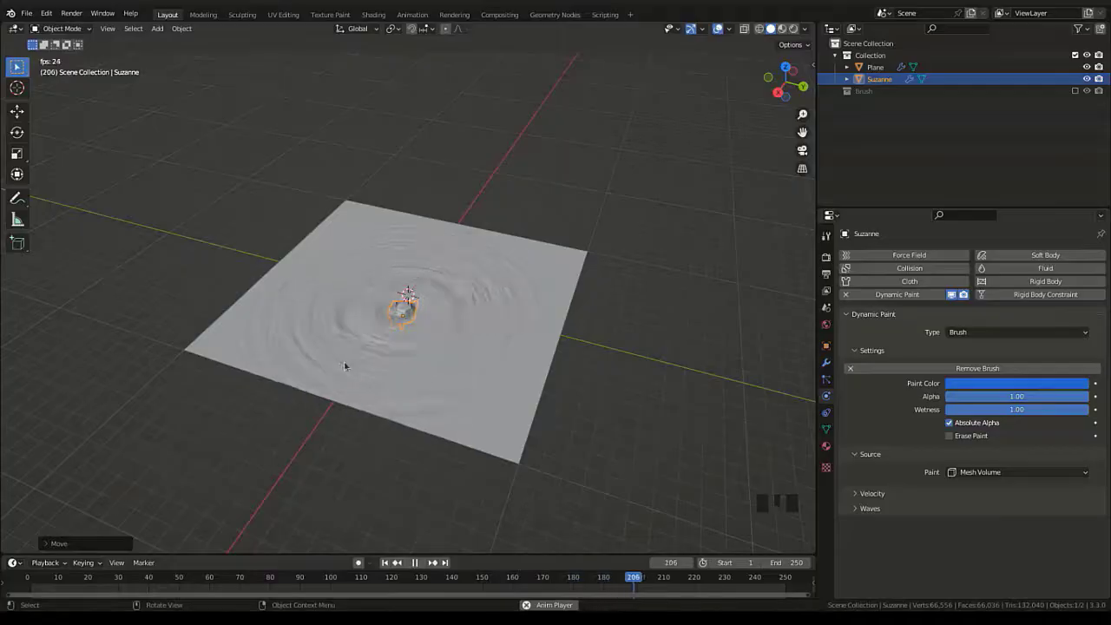
Set the plane's canvas surface type to Paint, stop playback and return to frame 1.
click(535, 322)
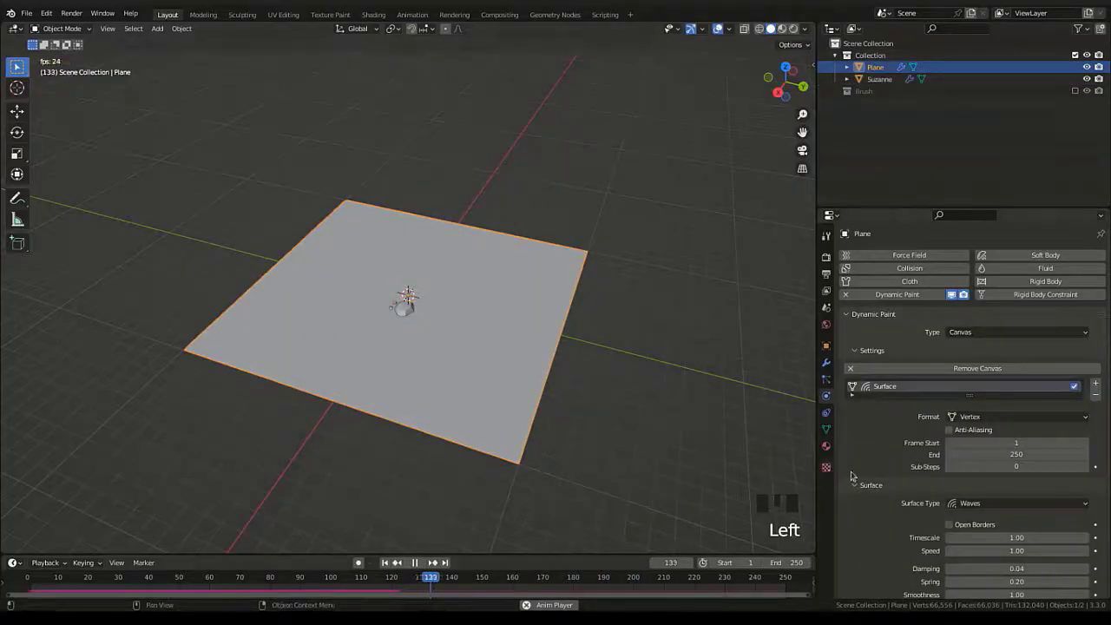
scroll(851, 477, down, 5)
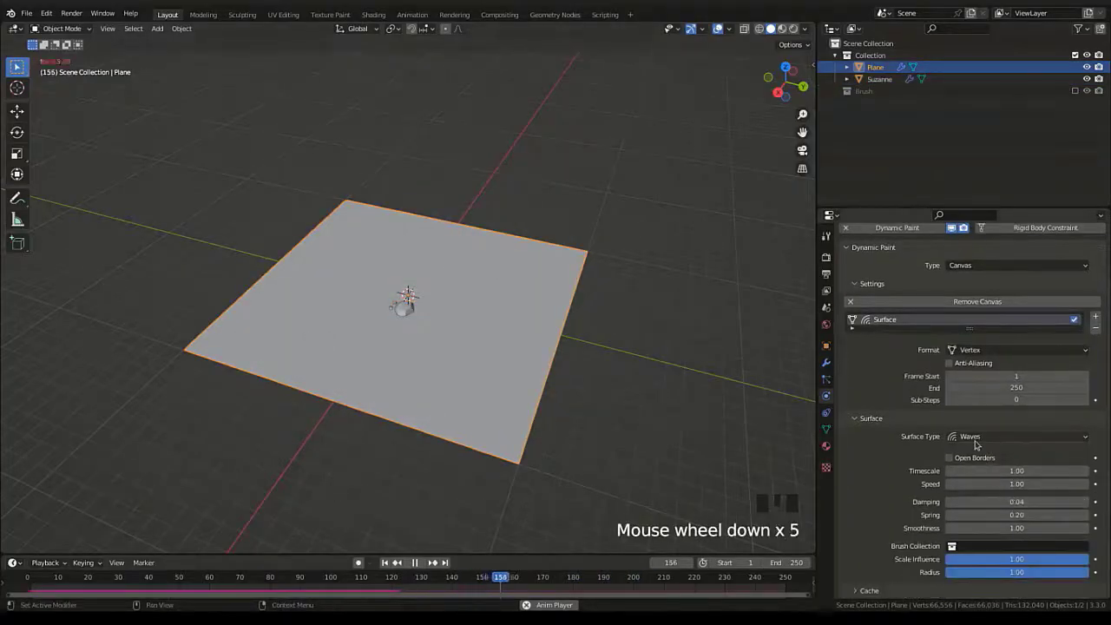
click(998, 436)
click(998, 450)
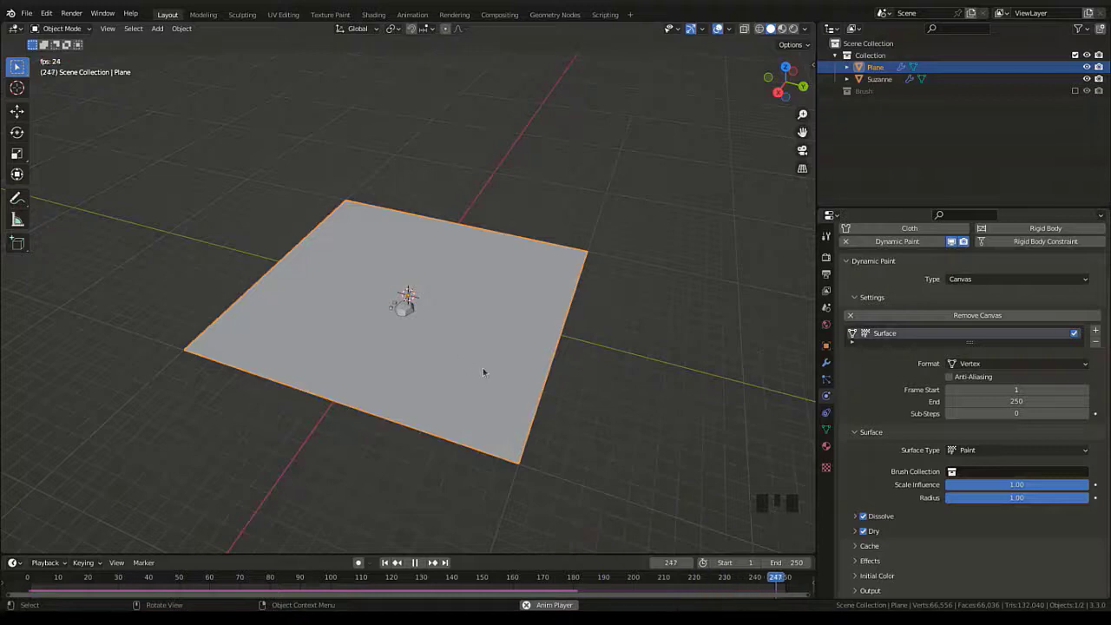
key(space)
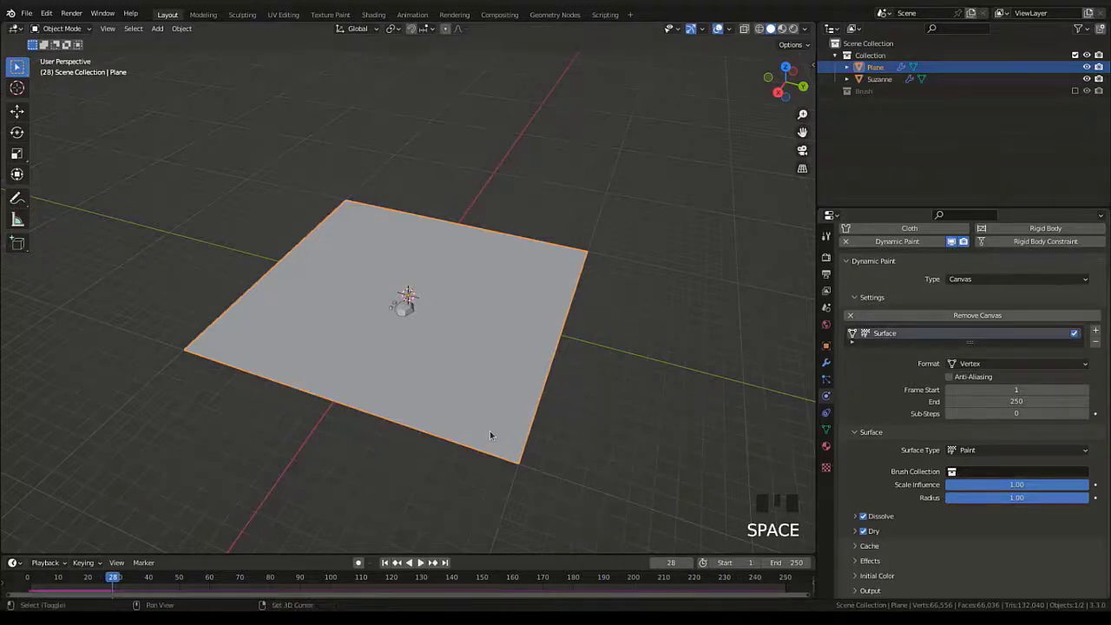
key(shift+Left)
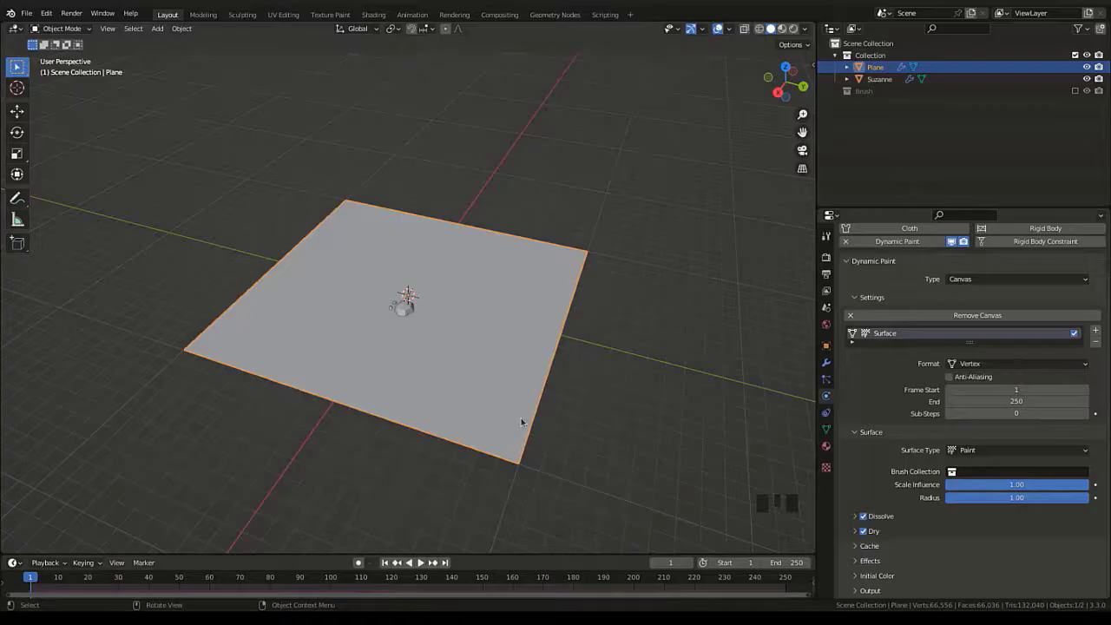
Add the dp_paintmap and dp_wetmap output layers to the plane's Paint surface.
scroll(964, 391, up, 3)
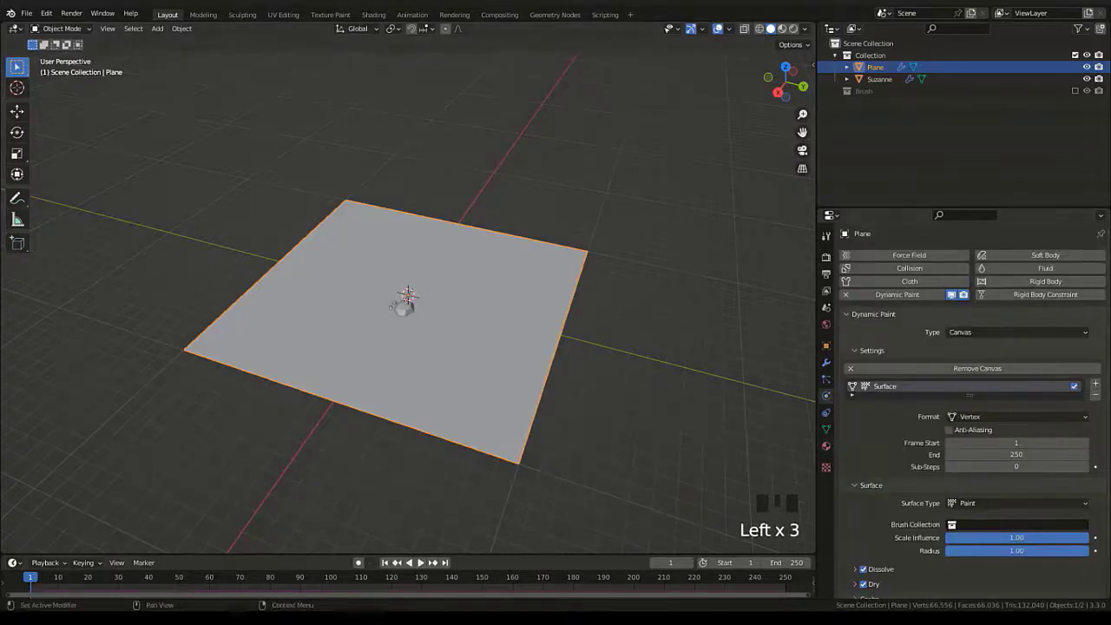
scroll(988, 360, down, 5)
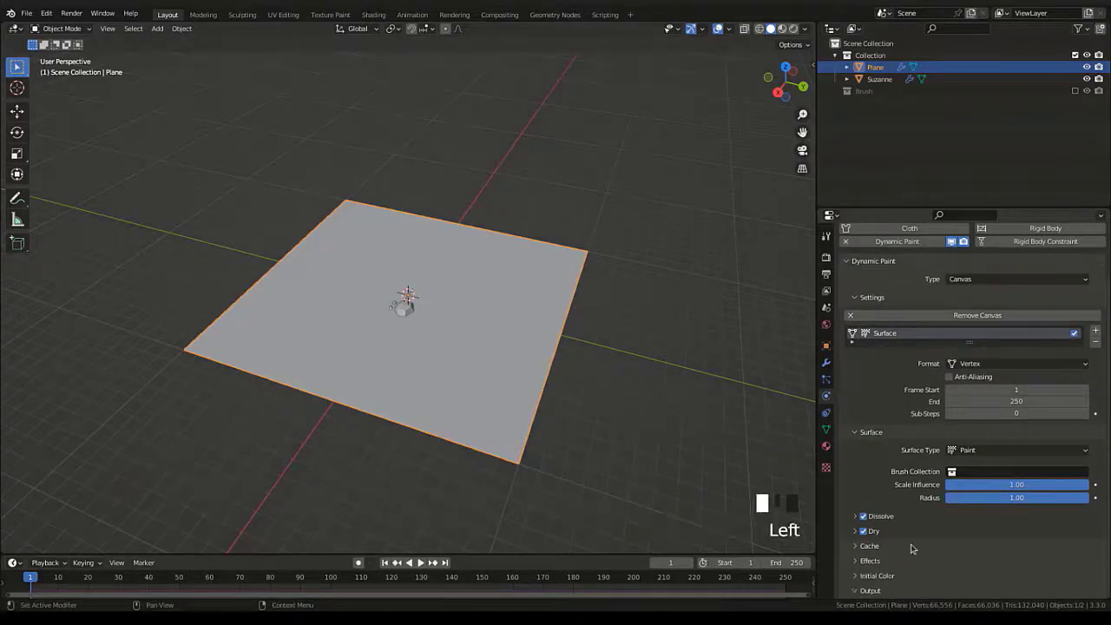
scroll(936, 506, down, 3)
click(1083, 572)
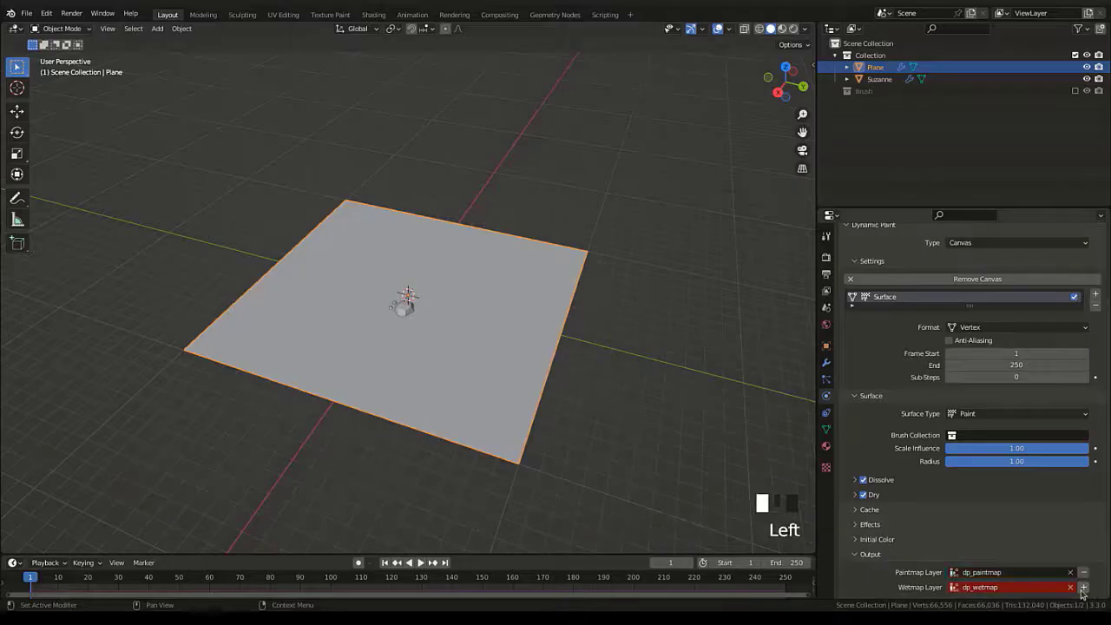
click(1083, 586)
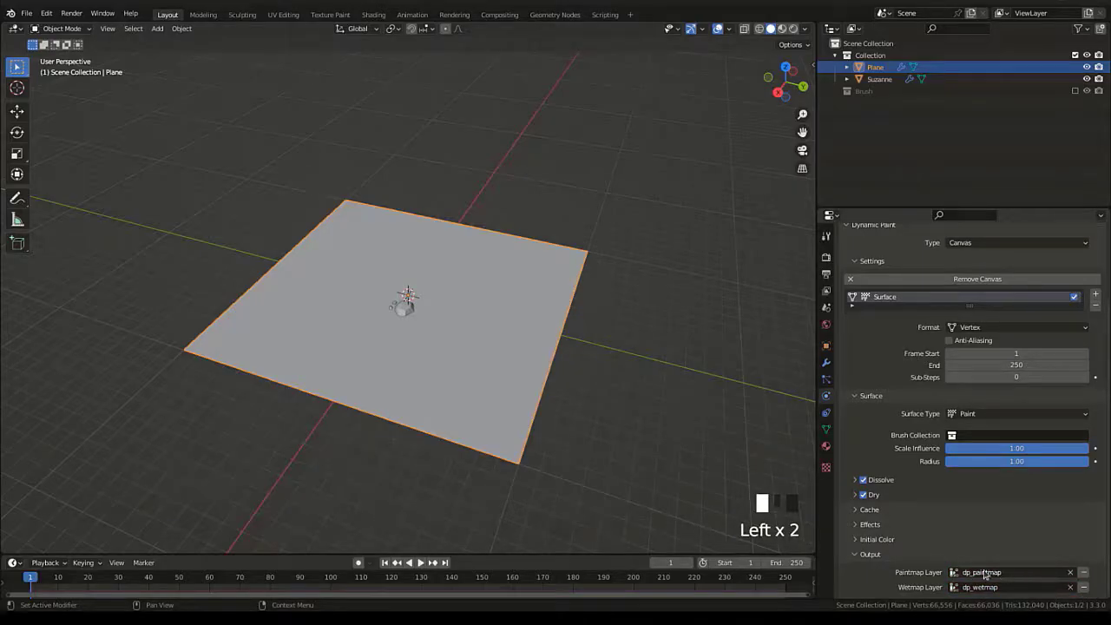
Check the plane's color attributes and create a new material for the plane.
click(827, 428)
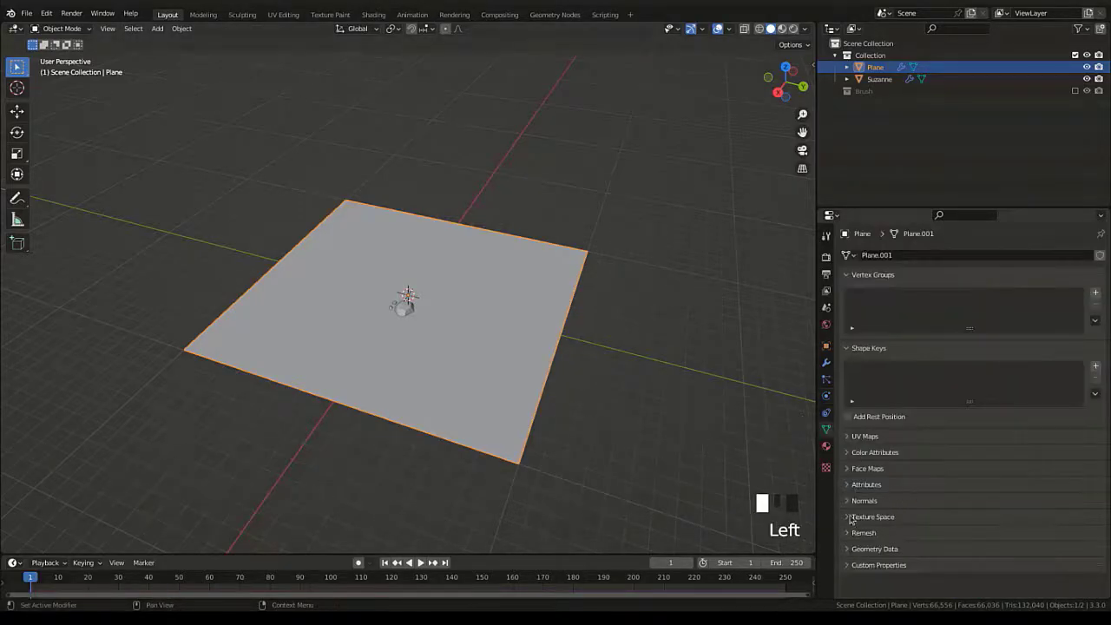
click(877, 452)
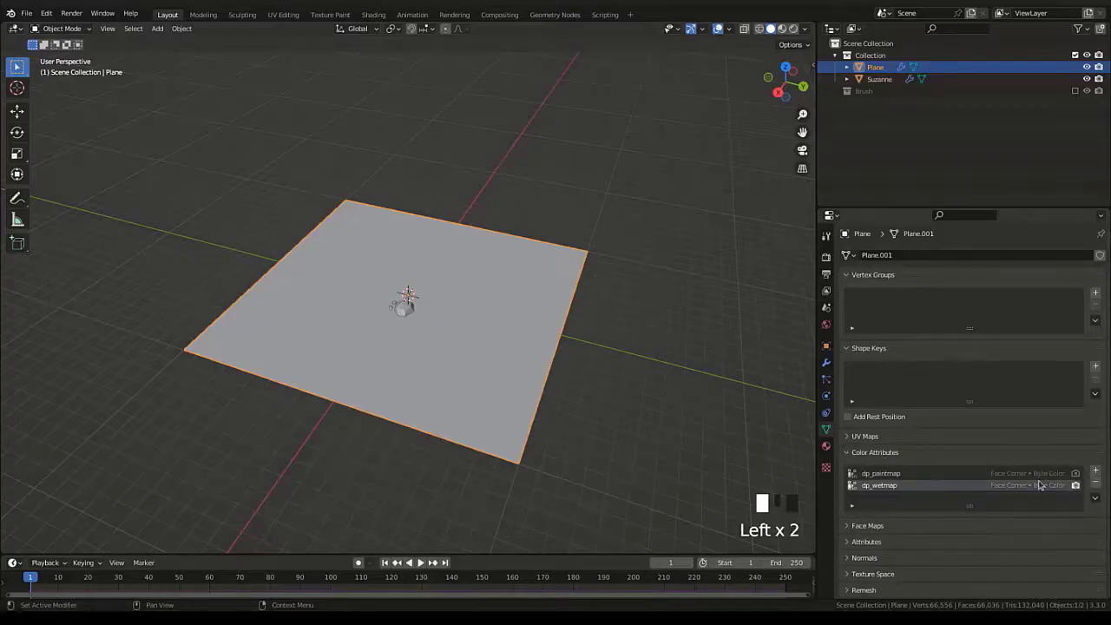
click(826, 446)
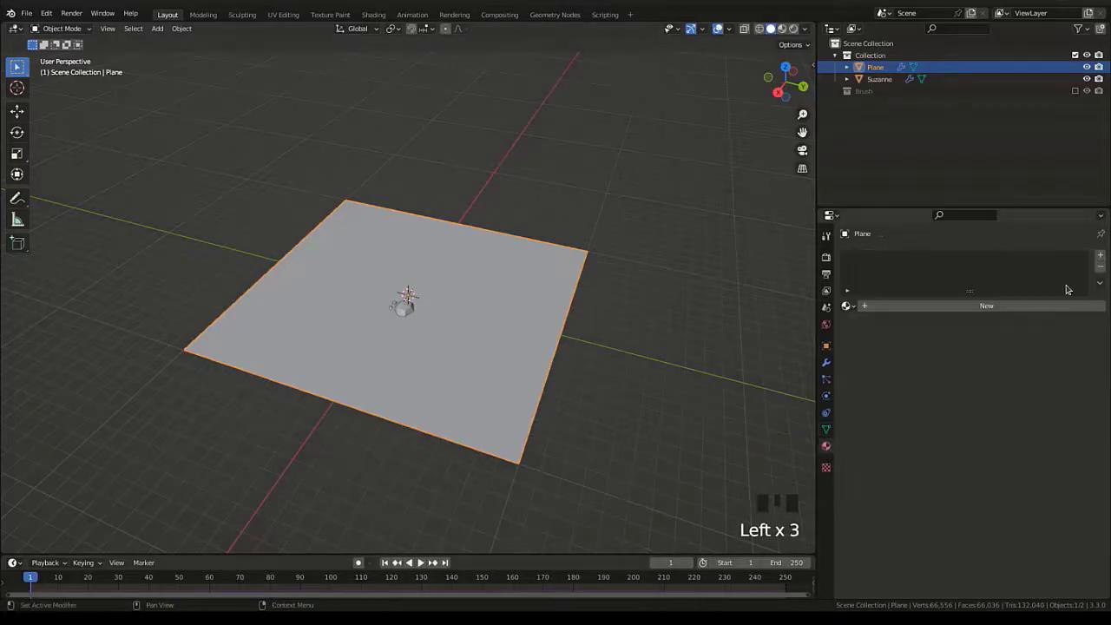
click(1009, 304)
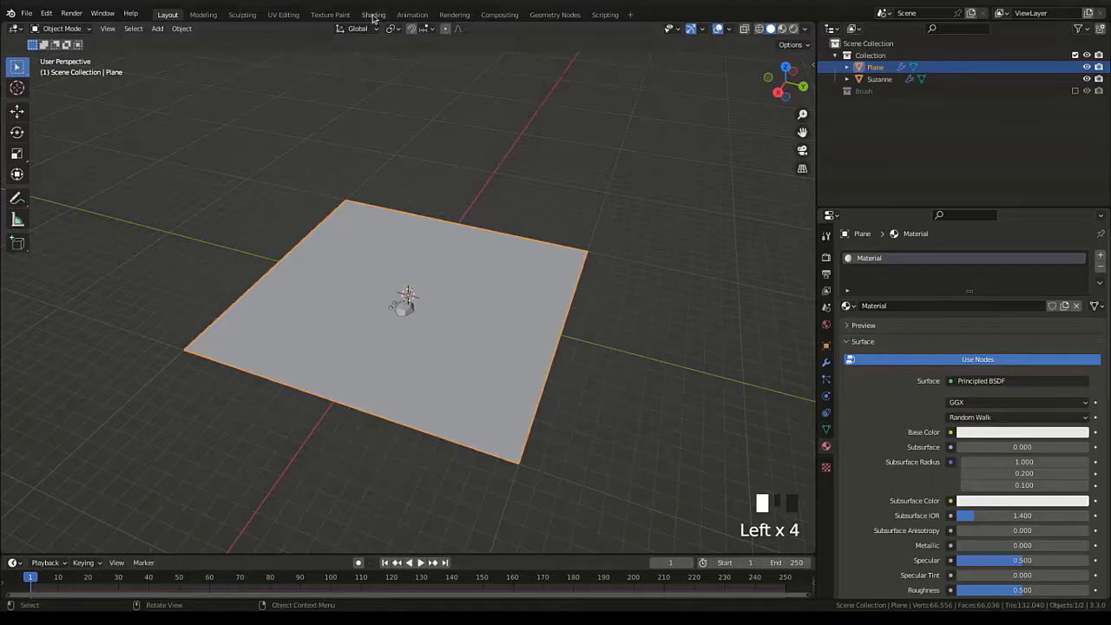
In the Shading workspace, add a Color Attribute node and connect its Color output to the Principled BSDF's Base Color.
click(373, 15)
click(392, 412)
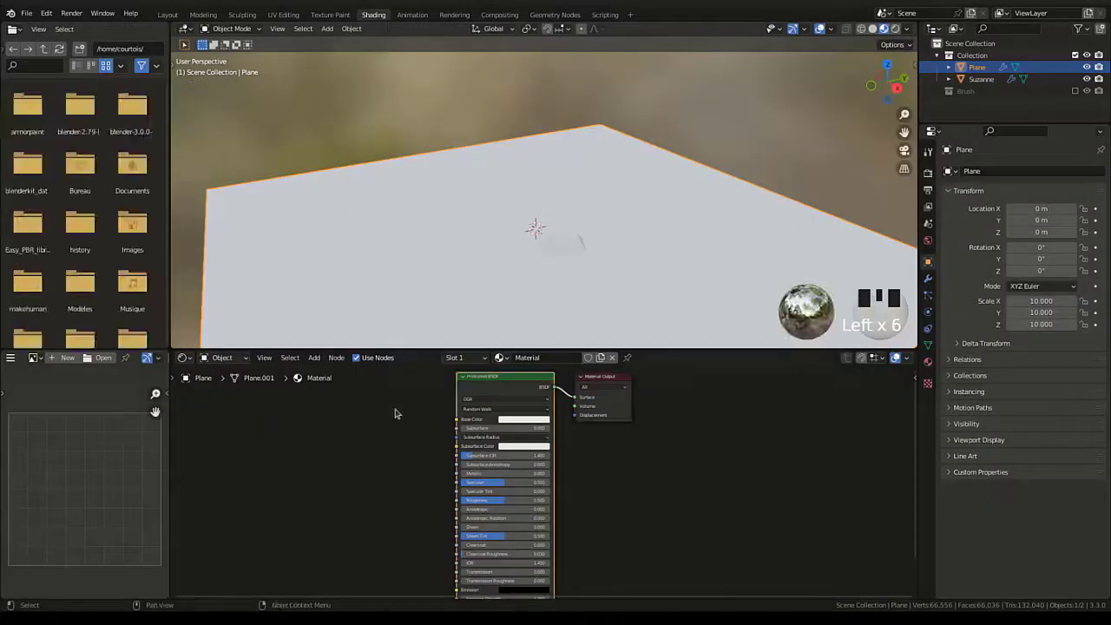
key(shift+a)
text(colo)
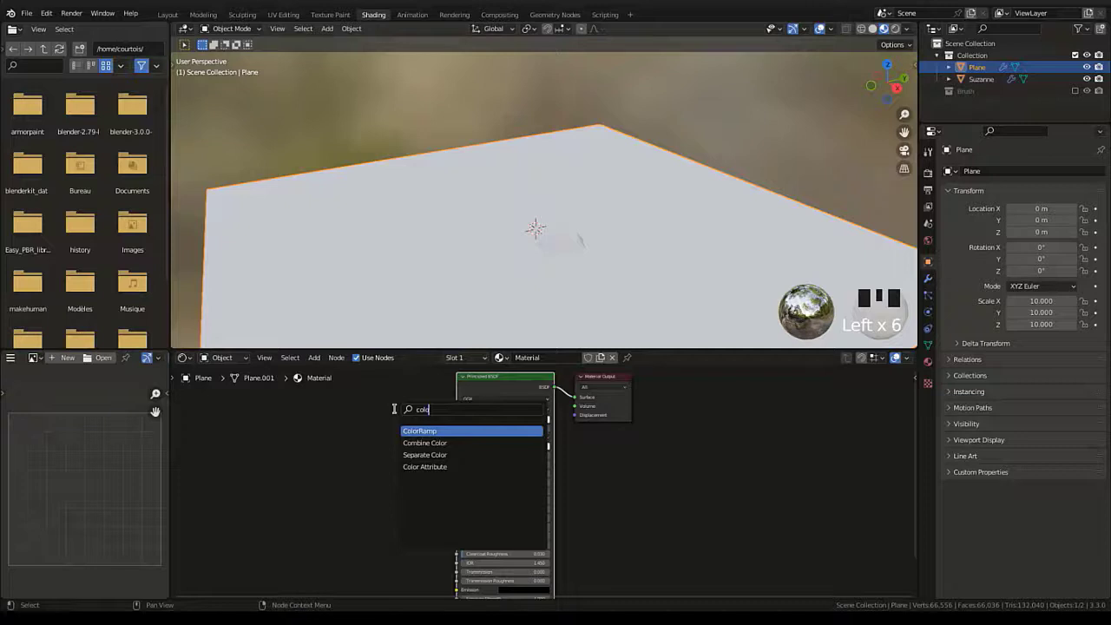
click(427, 466)
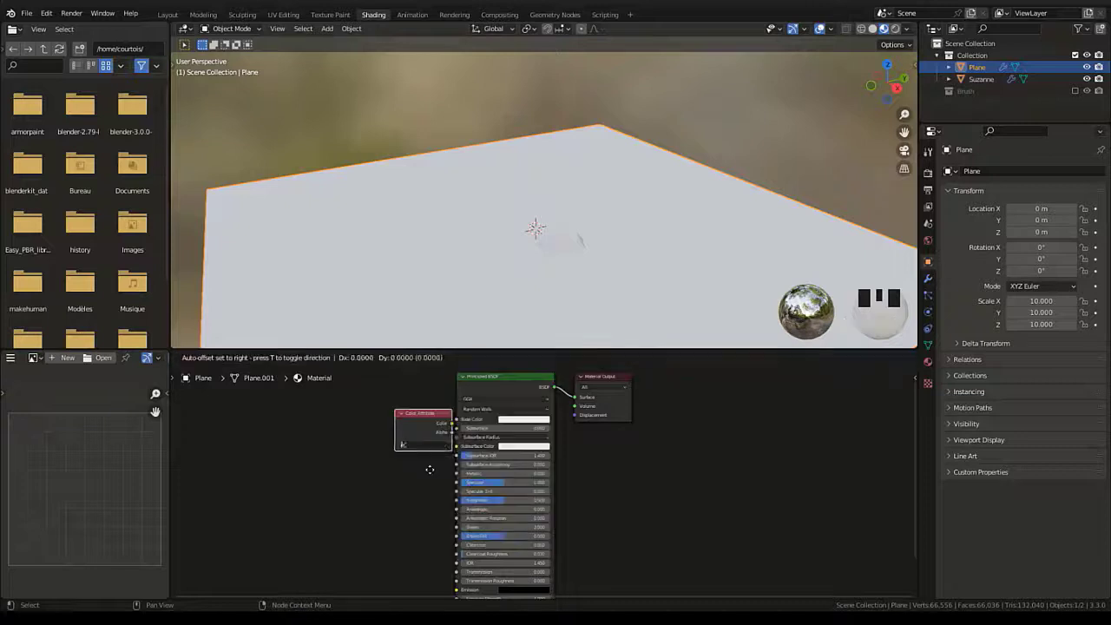
click(414, 440)
drag(427, 401, 460, 420)
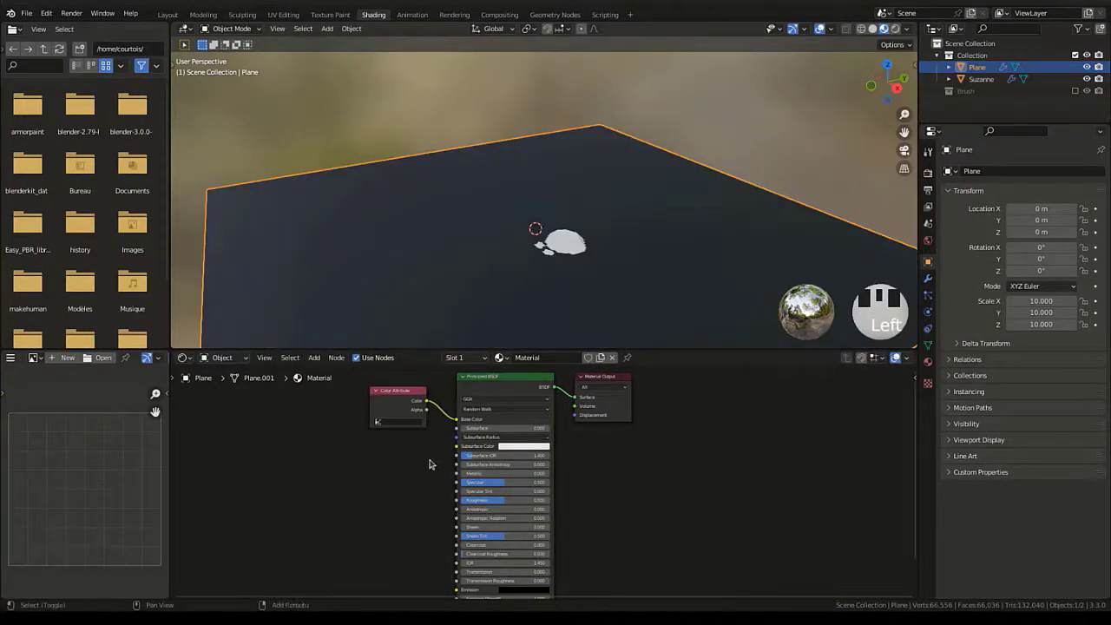
key(shift+a)
click(400, 461)
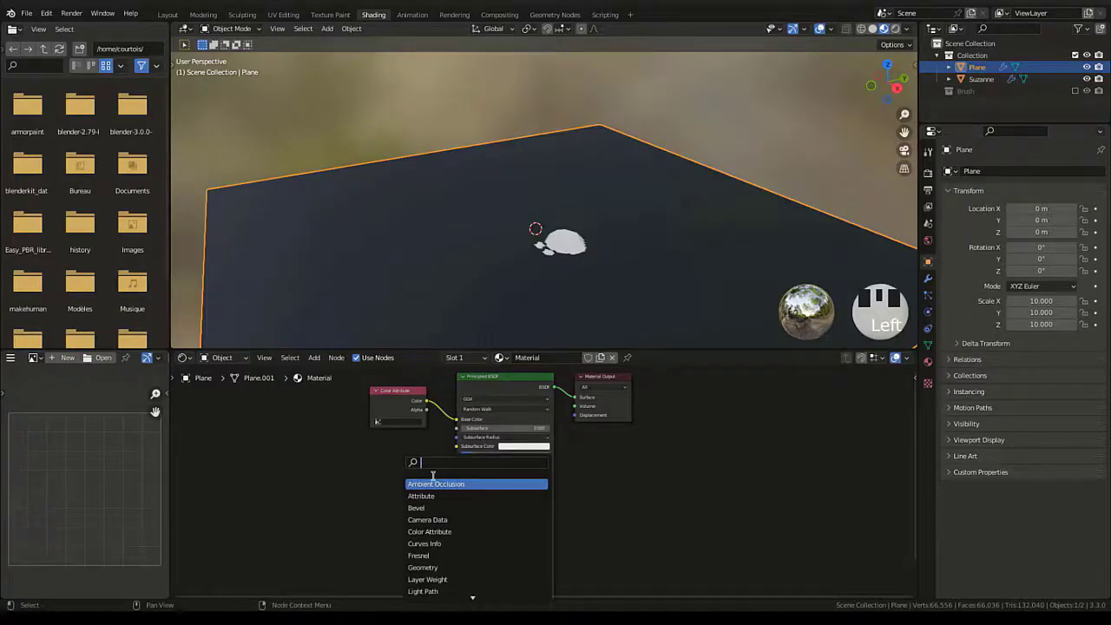
text(colo)
key(BackSpace)
key(BackSpace)
key(BackSpace)
key(BackSpace)
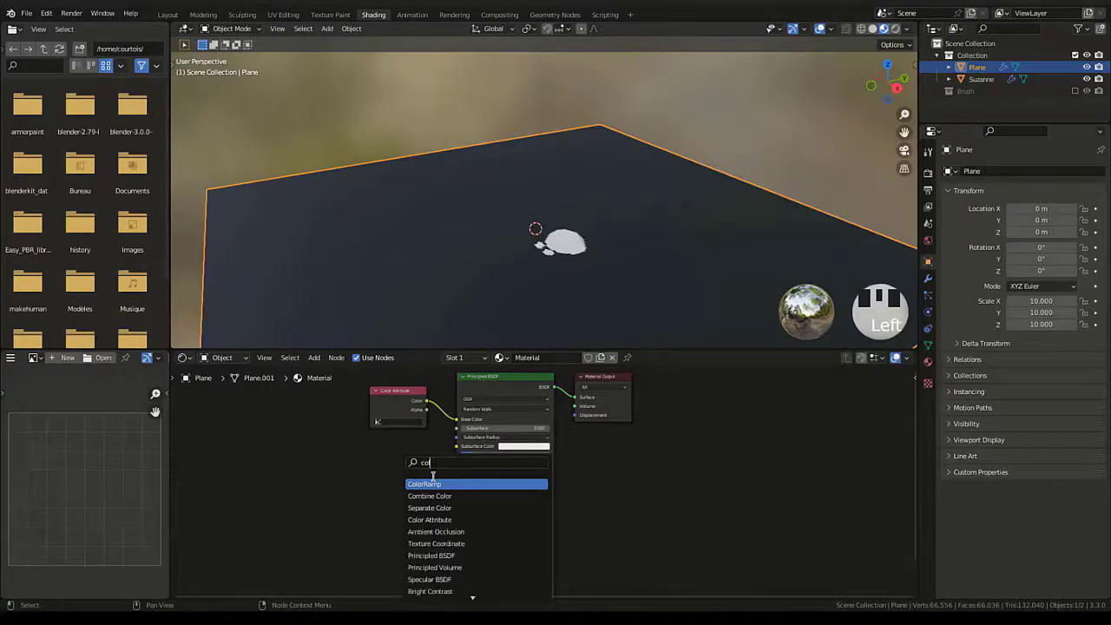
click(406, 443)
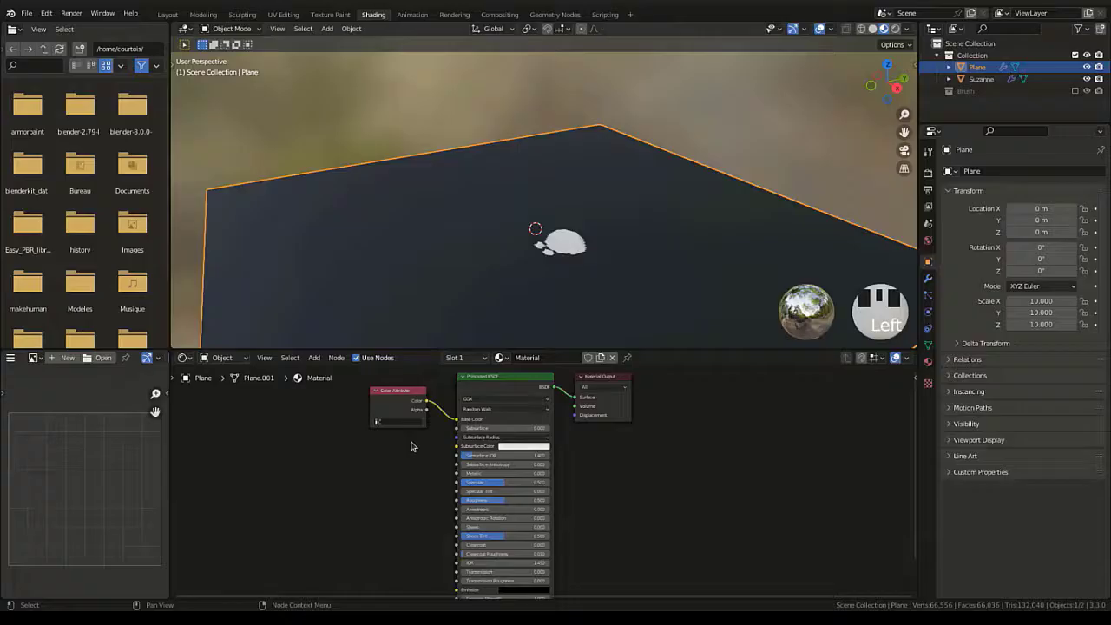
Set the Color Attribute node to dp_paintmap and show the Layout workspace's viewport in Material Preview shading.
click(406, 399)
click(418, 420)
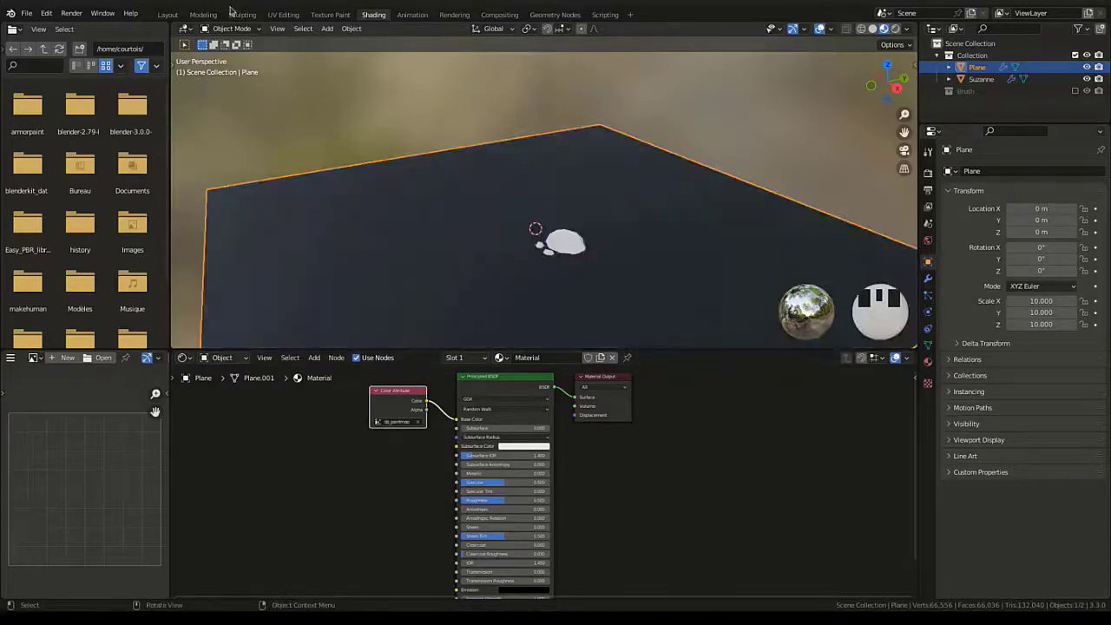
click(167, 15)
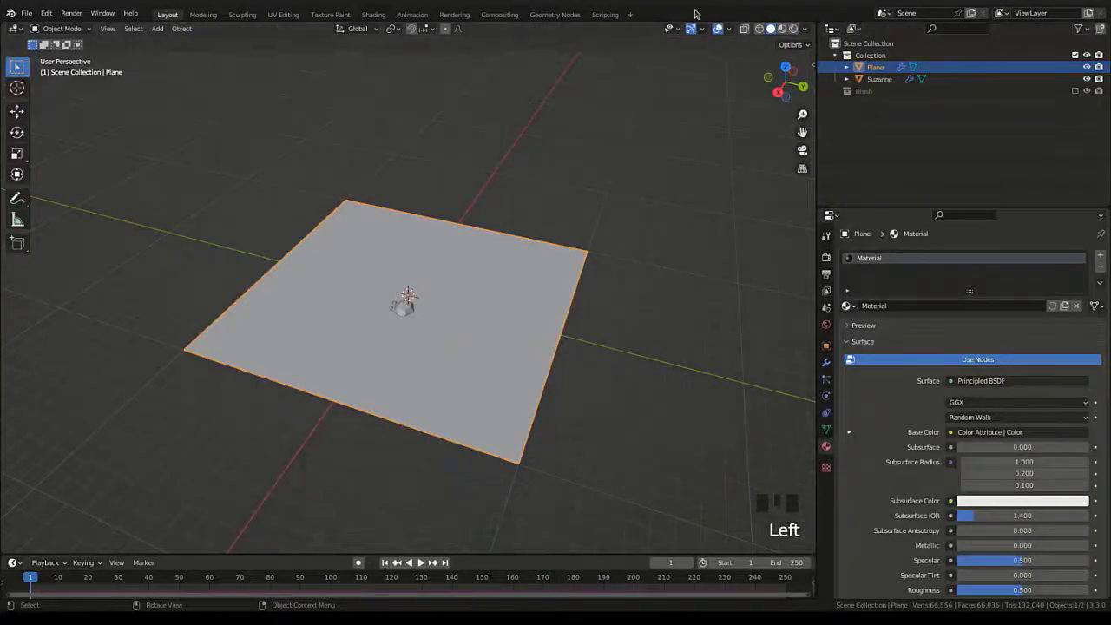
click(781, 29)
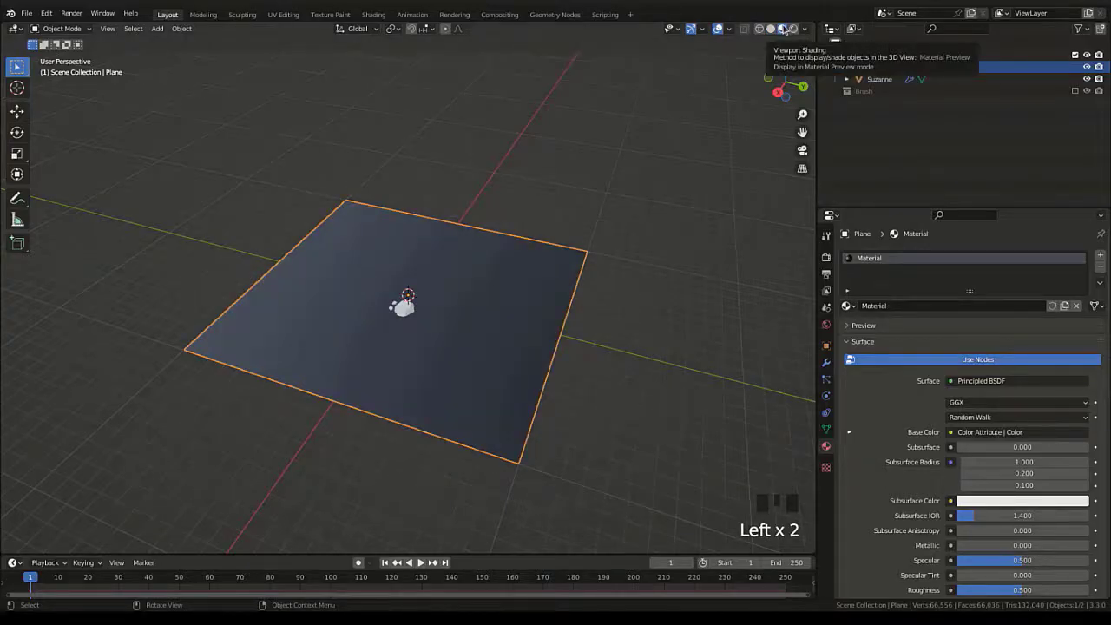
Play the animation from frame 1 and move Suzanne over the plane to preview the paint trail.
key(shift+Left)
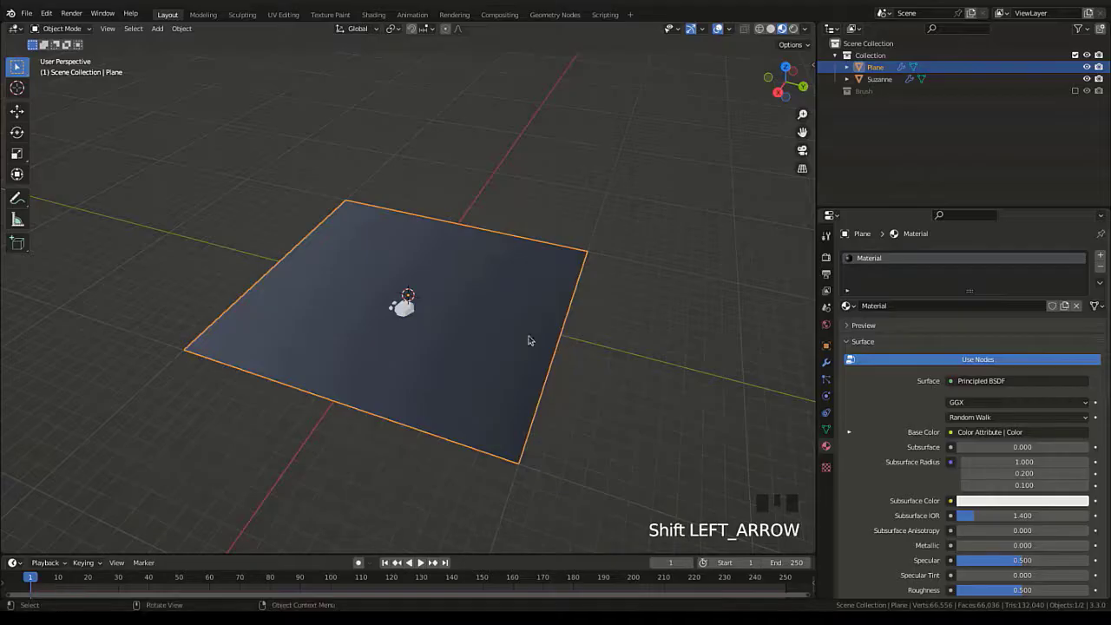
key(space)
key(Left)
key(Left)
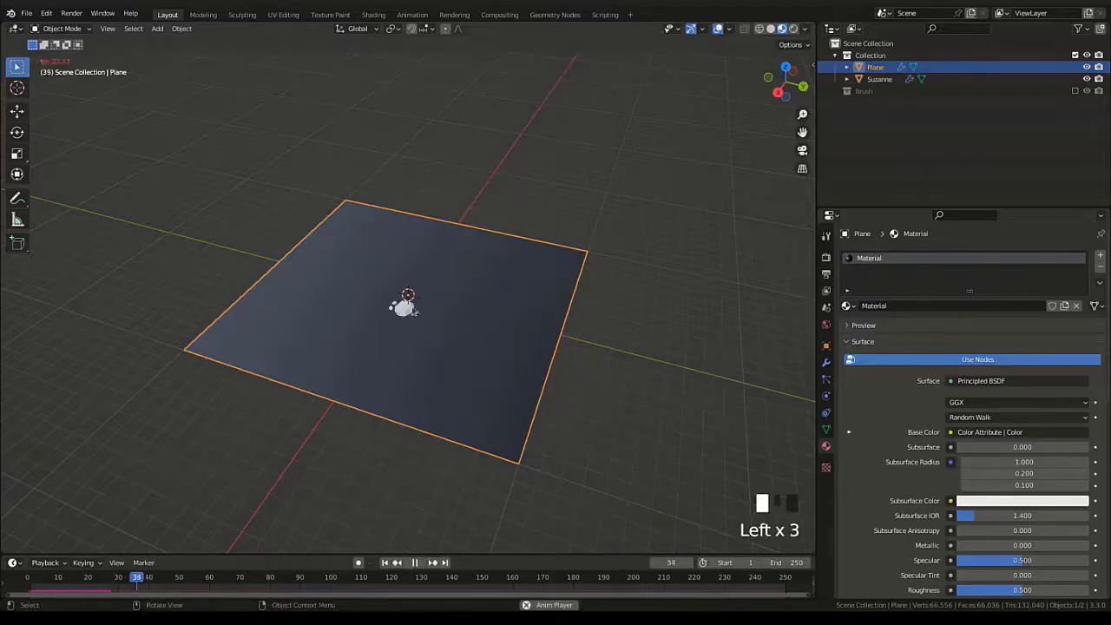
click(405, 306)
key(g)
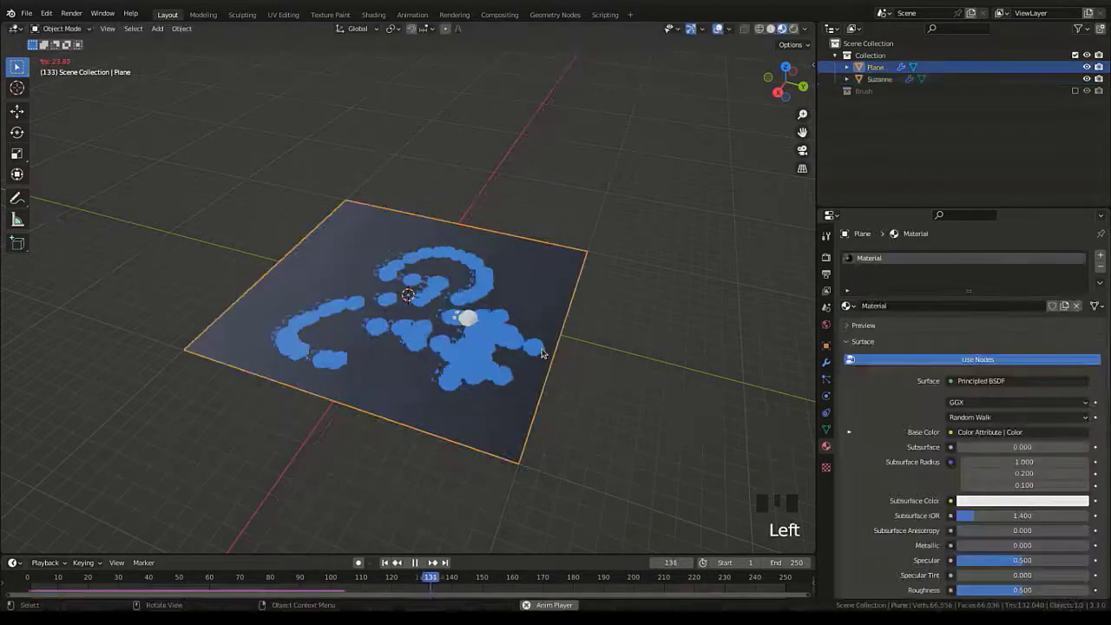
Expand the Dry settings of the plane's Dynamic Paint surface.
key(Left)
click(826, 397)
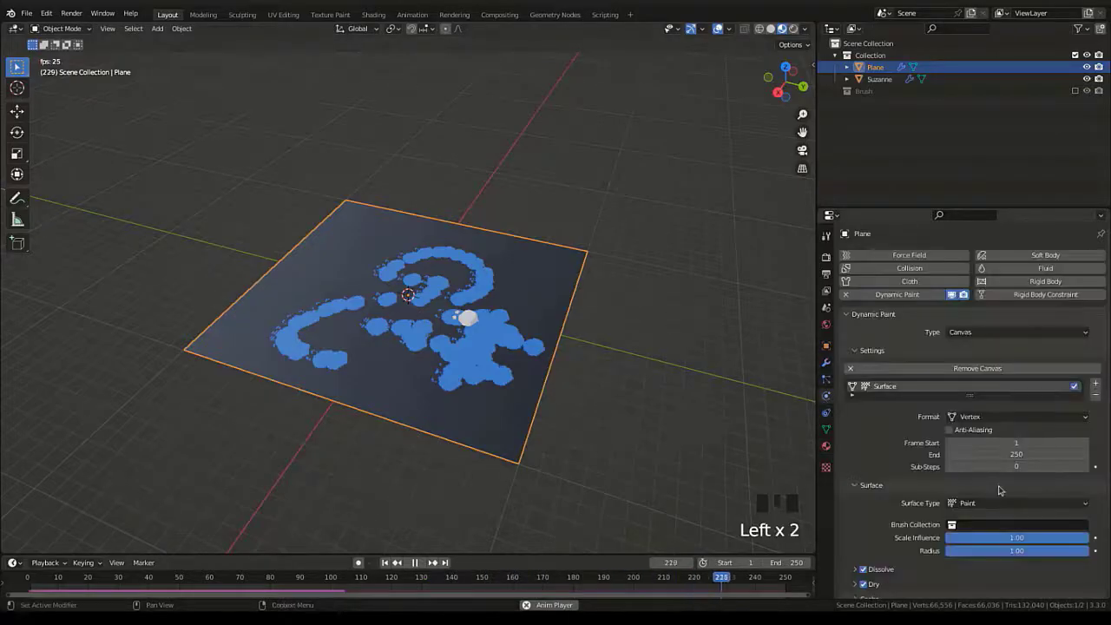
scroll(868, 390, down, 9)
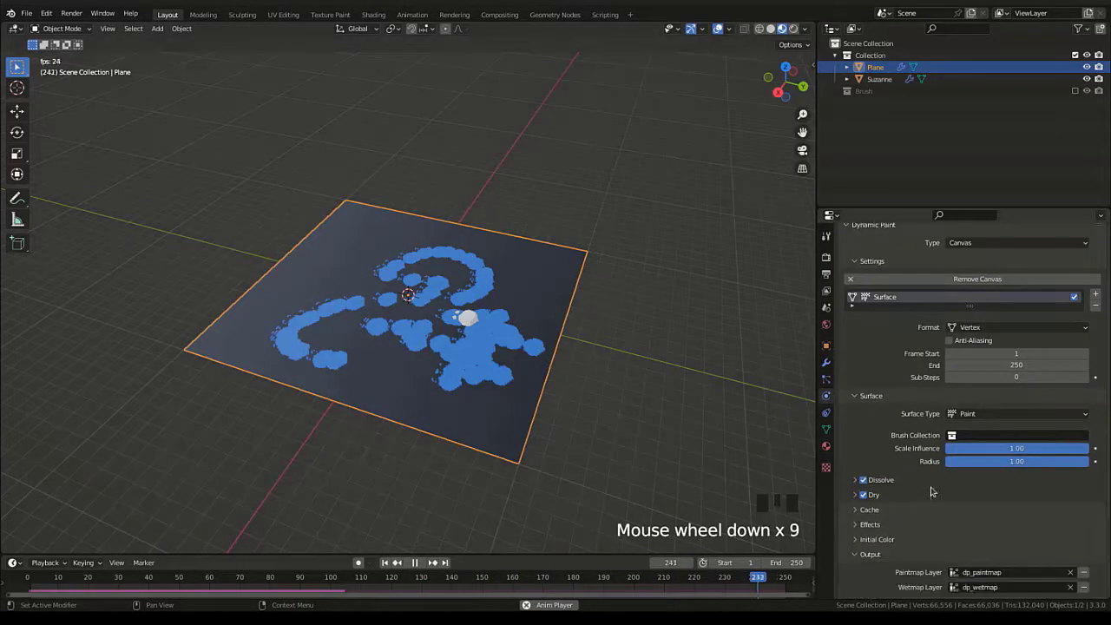
click(855, 495)
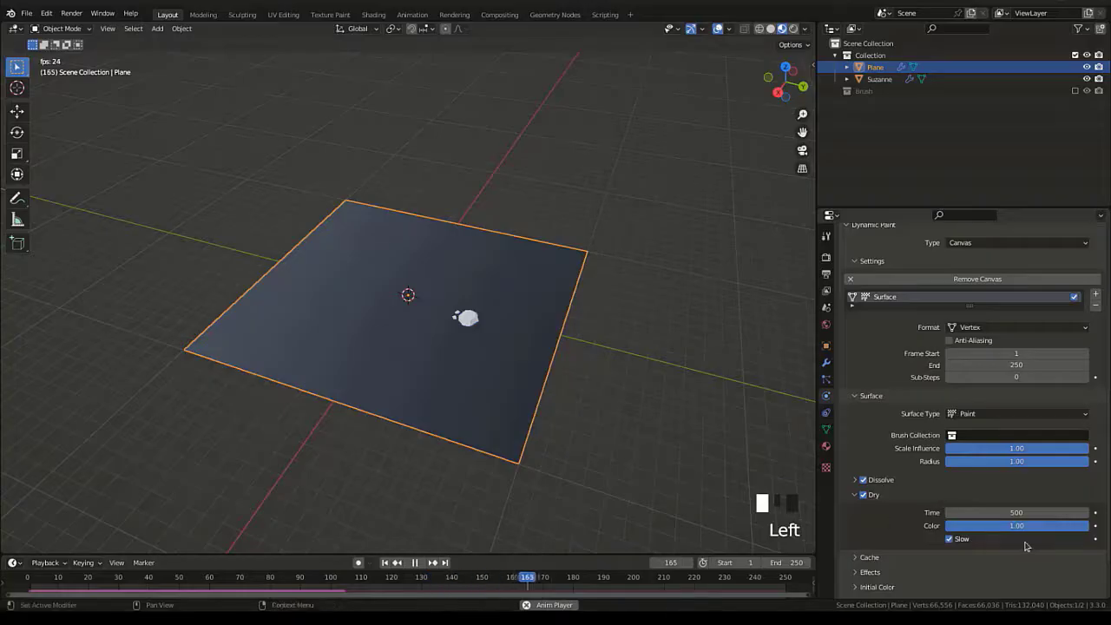
Stop the playback, duplicate the plane's Color Attribute node in the Shading workspace, and set the copy to dp_wetmap.
click(458, 320)
click(502, 359)
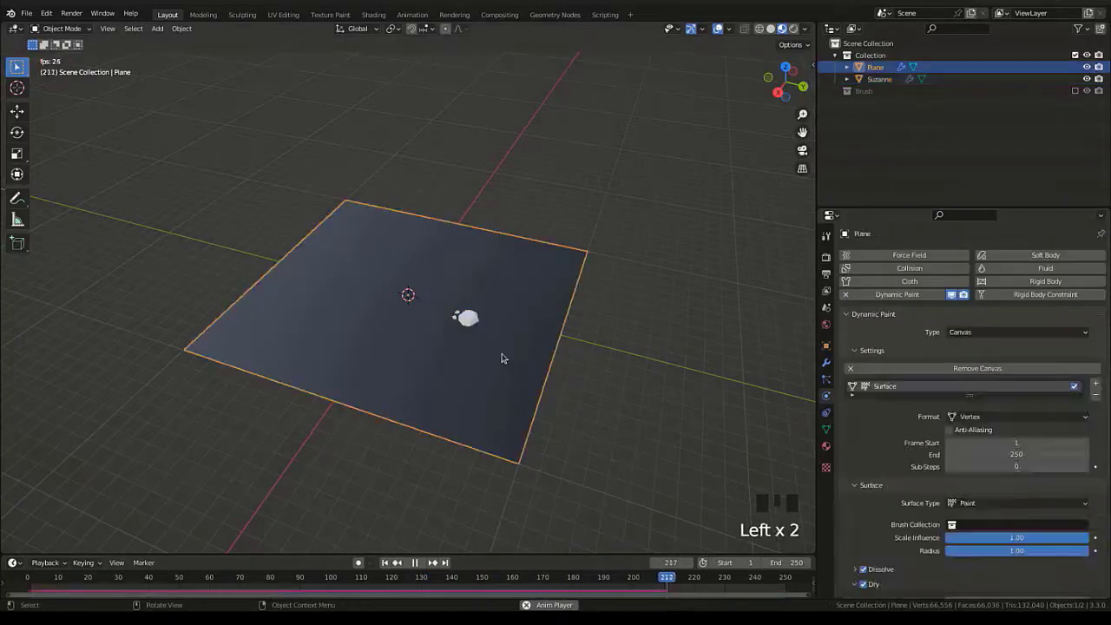
key(space)
click(375, 15)
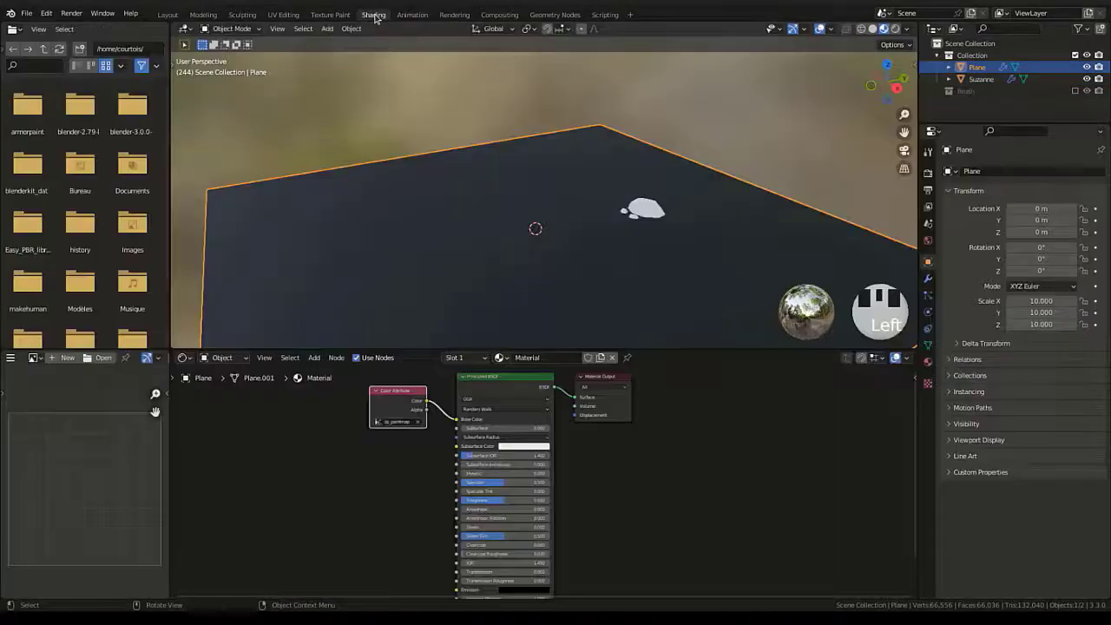
key(shift+d)
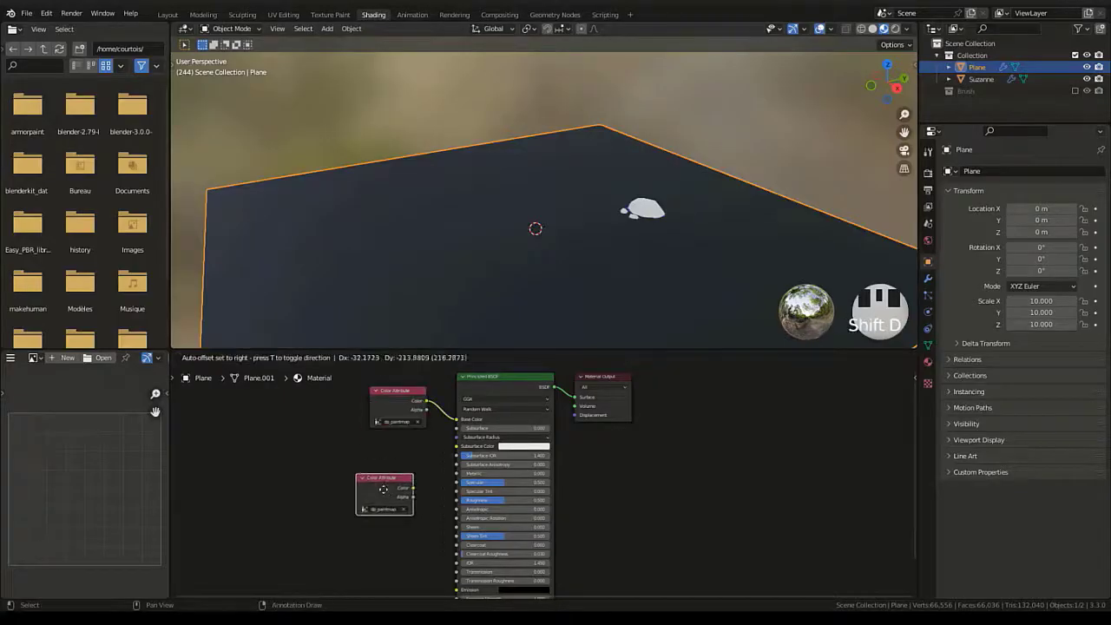
click(388, 494)
click(395, 511)
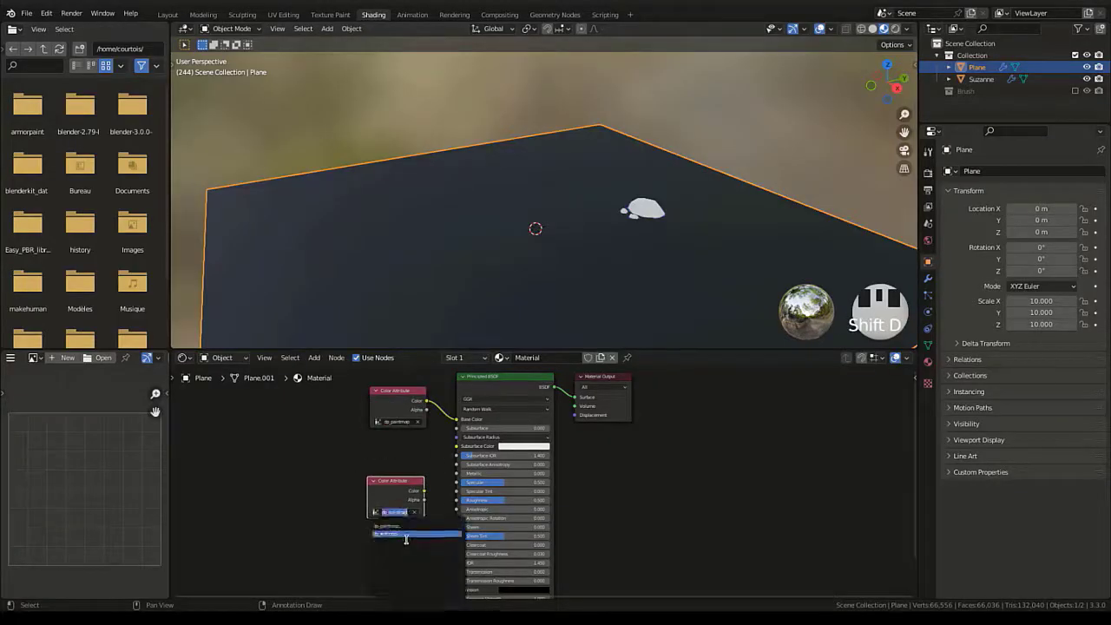
click(405, 534)
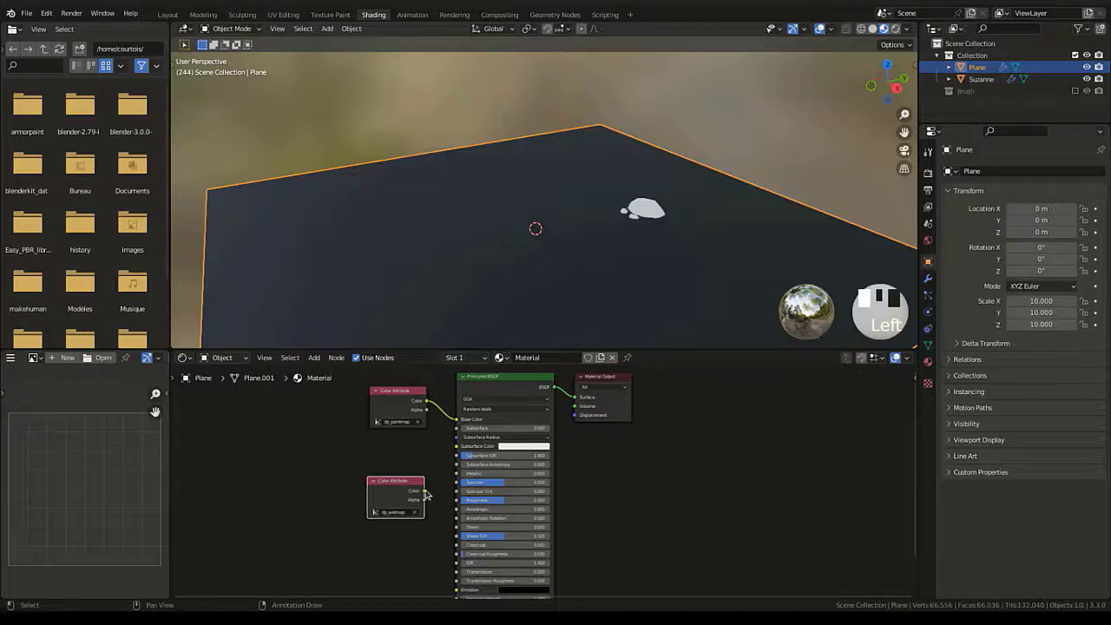
Connect the dp_wetmap node's Color output to the Principled BSDF's Roughness and move the node farther from the shader.
drag(424, 492, 464, 480)
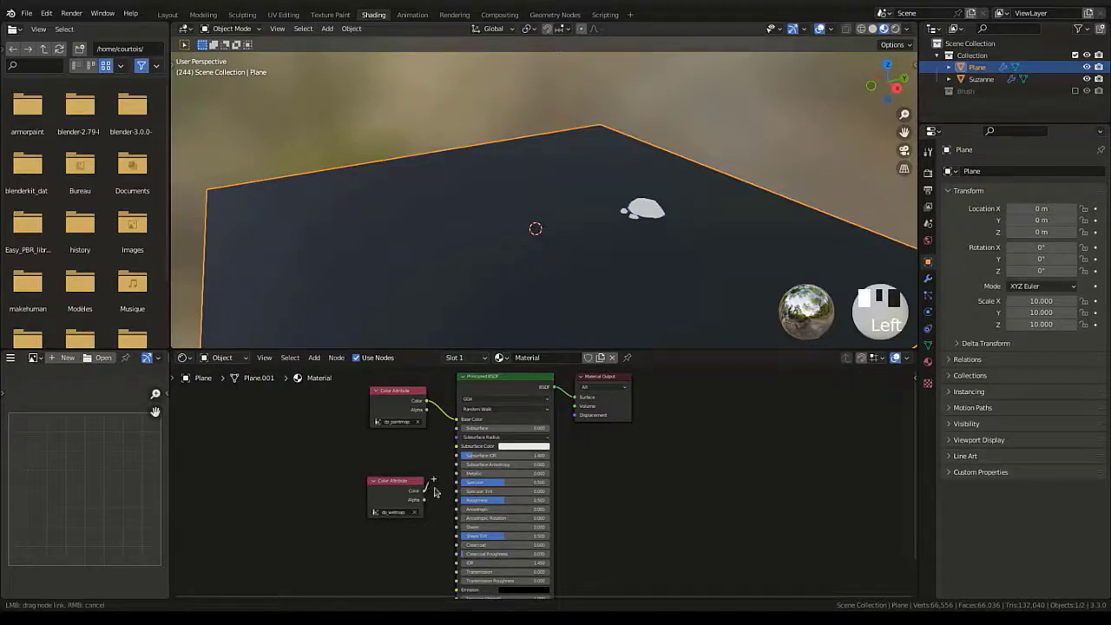
drag(453, 504, 368, 496)
scroll(513, 103, down, 2)
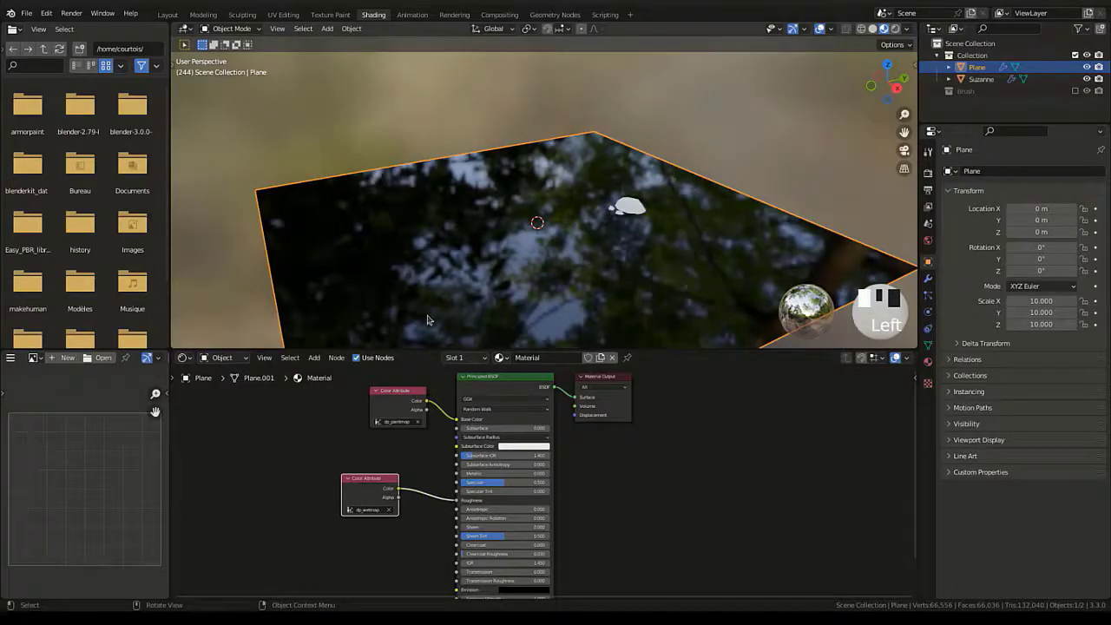
In the Layout workspace, move Suzanne over the plane during playback to preview the wet paint trail, and stop the animation.
click(167, 15)
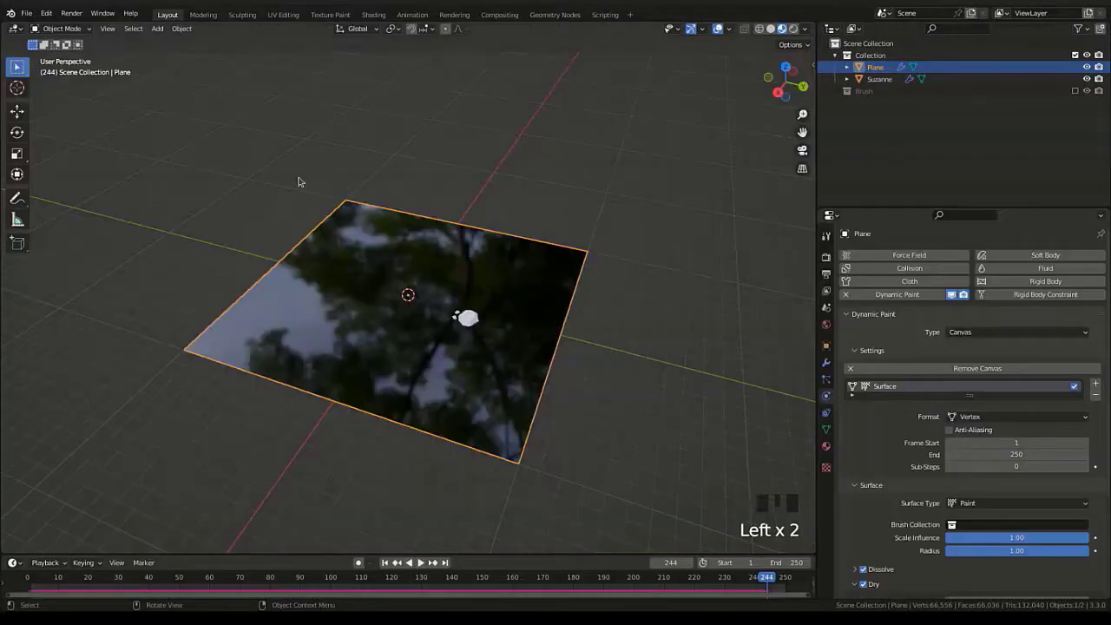
click(490, 324)
key(g)
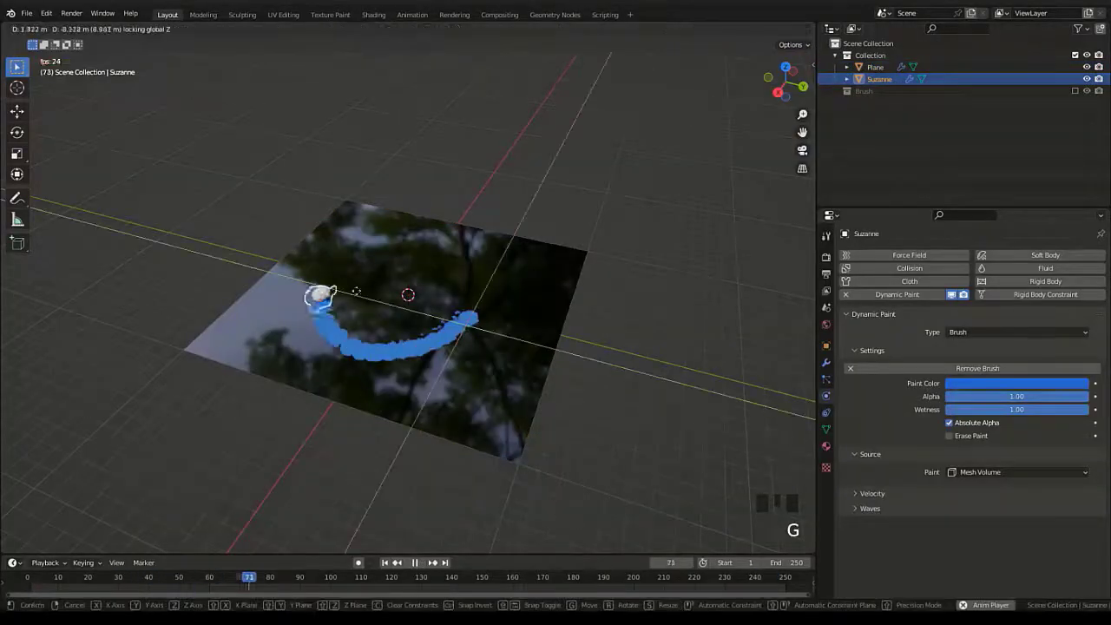
click(355, 260)
mouse_move(355, 260)
middle_down()
mouse_move(484, 406)
mouse_move(478, 456)
mouse_move(476, 422)
mouse_move(480, 440)
middle_up()
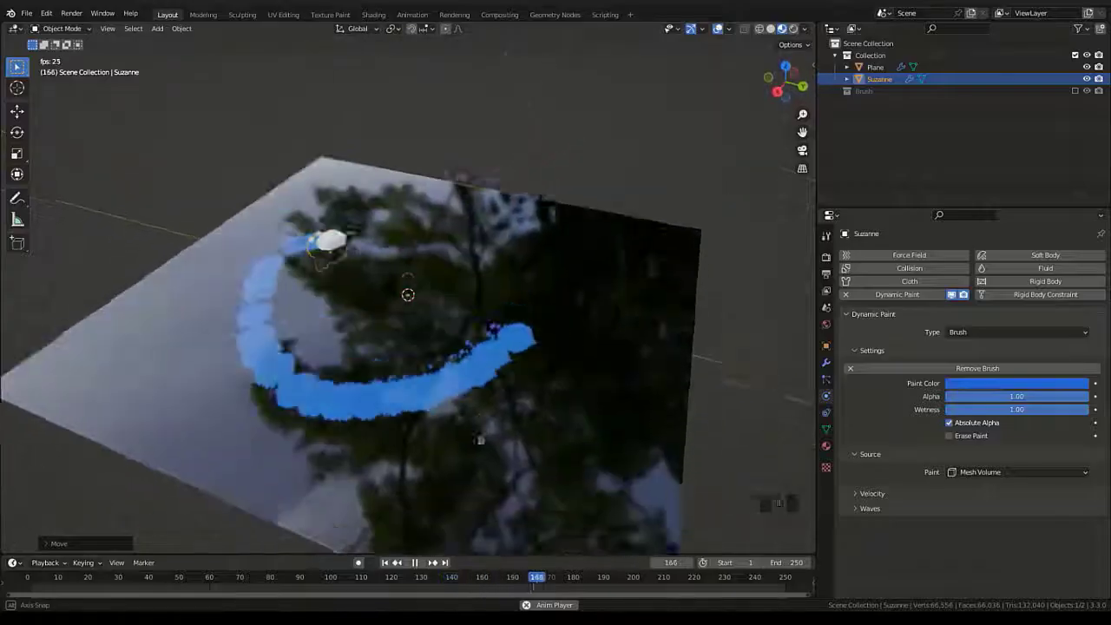
click(481, 440)
key(space)
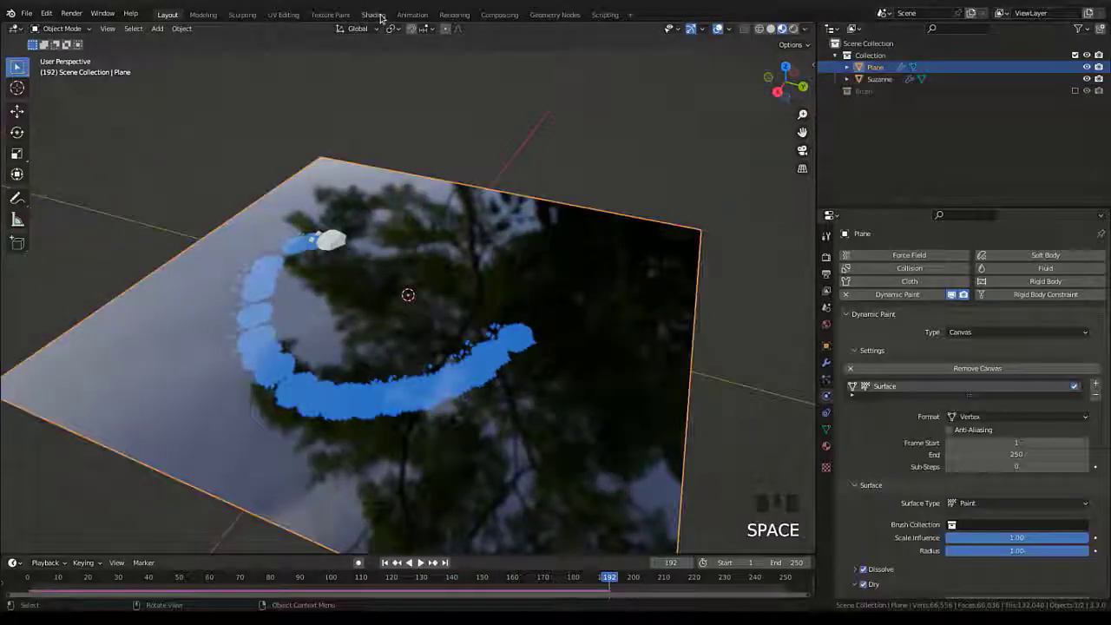
In the Shading workspace, insert an Invert node between the dp_wetmap Color Attribute node and the Roughness input.
click(373, 15)
key(shift+a)
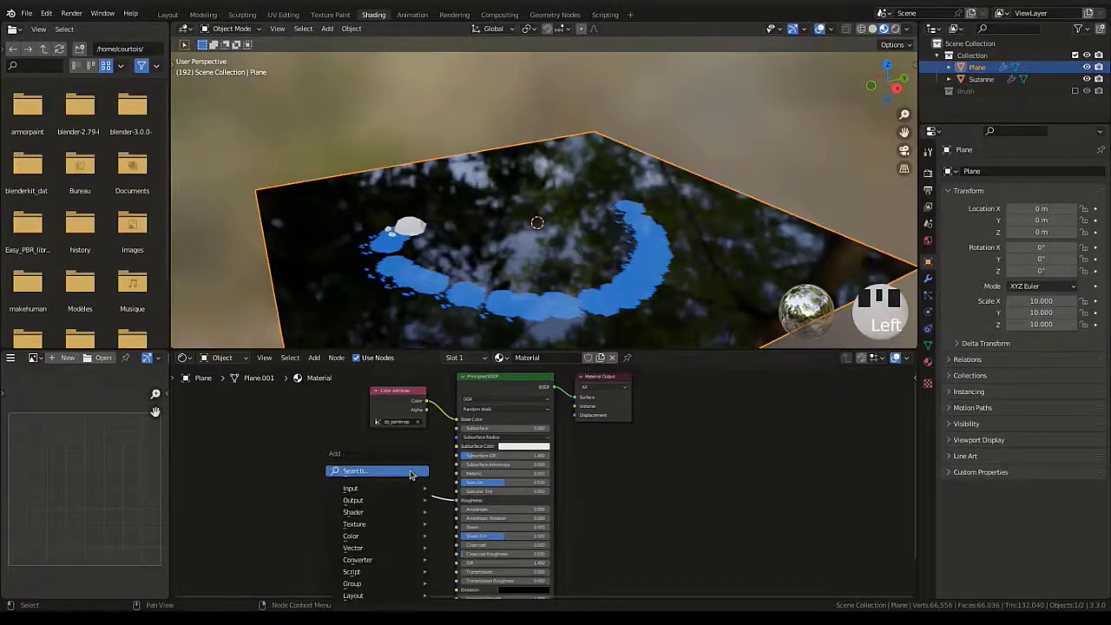
click(409, 470)
text(inver)
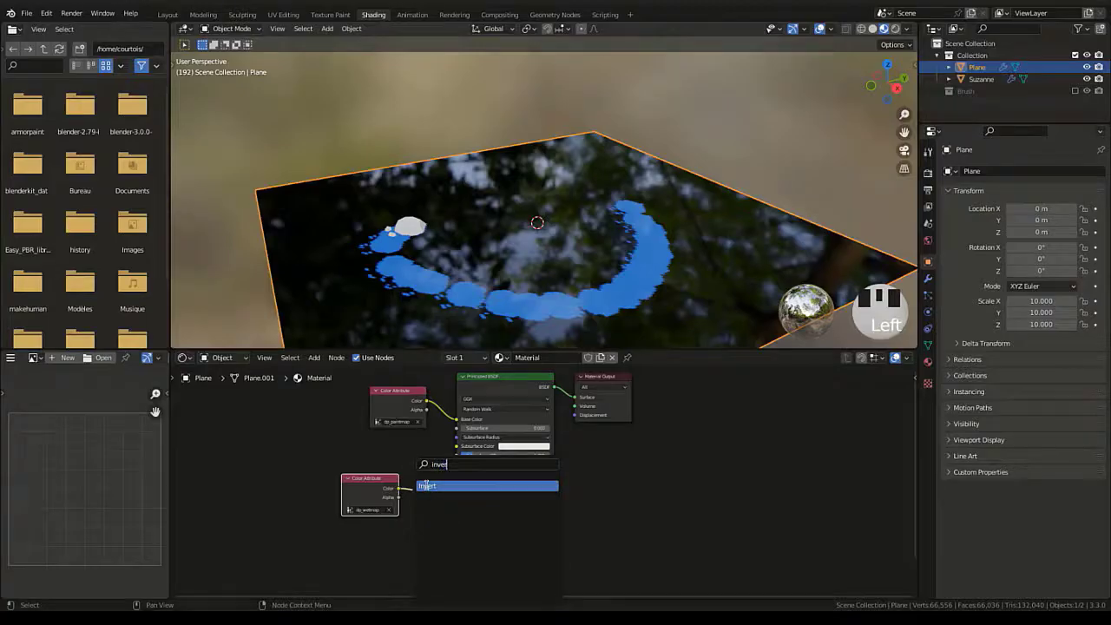
click(425, 484)
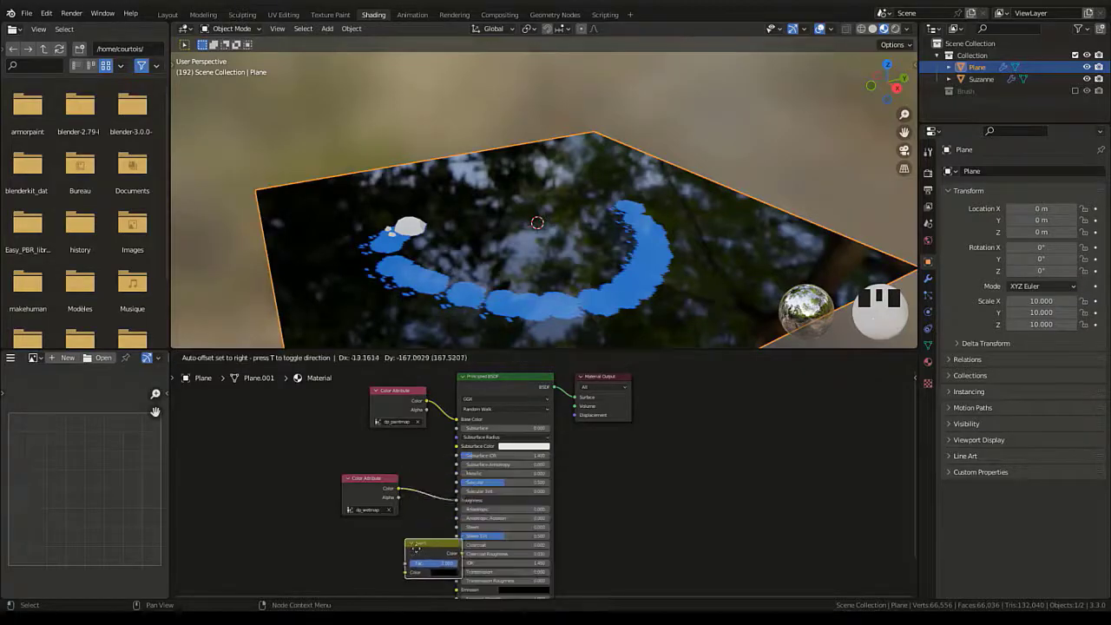
click(459, 495)
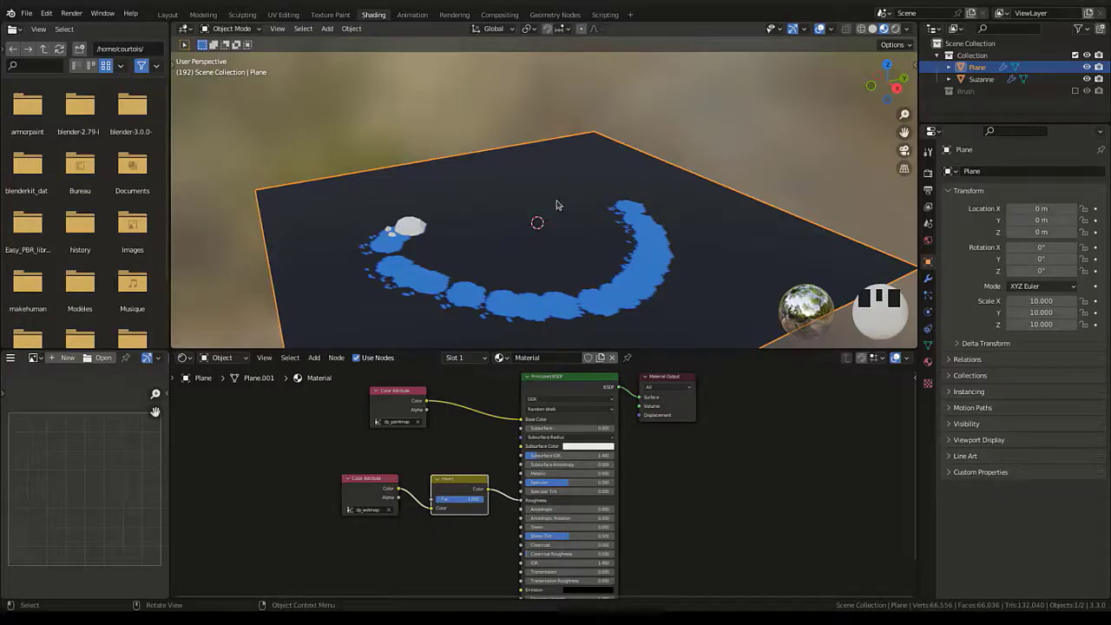
In the Layout workspace, play from frame 1 and move Suzanne around the plane to preview the inverted wetness on the paint trail.
click(165, 15)
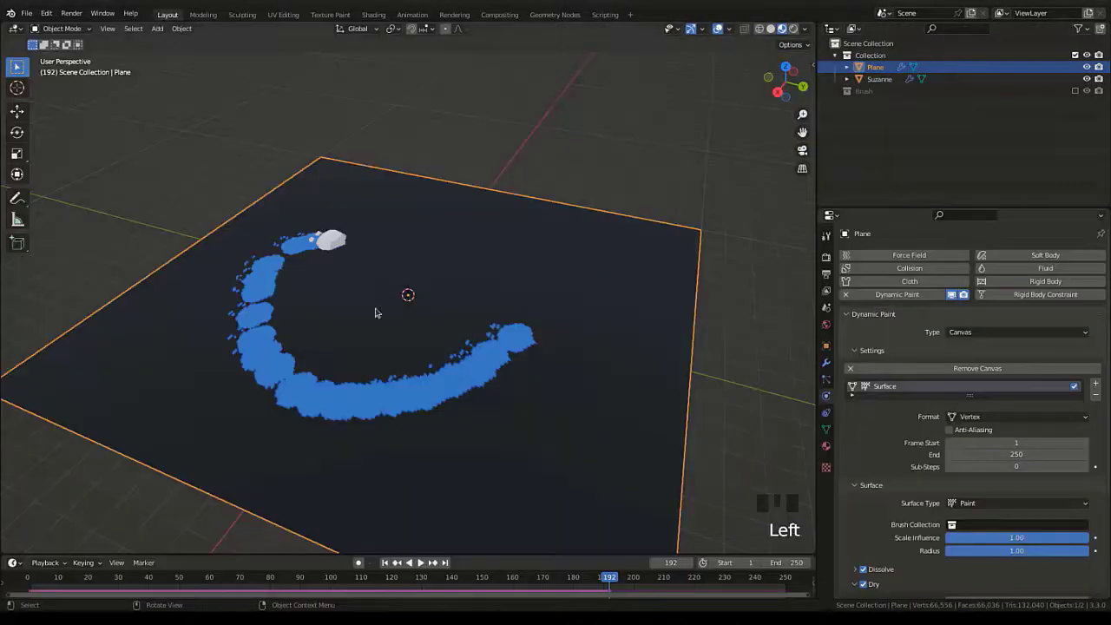
key(shift+Left)
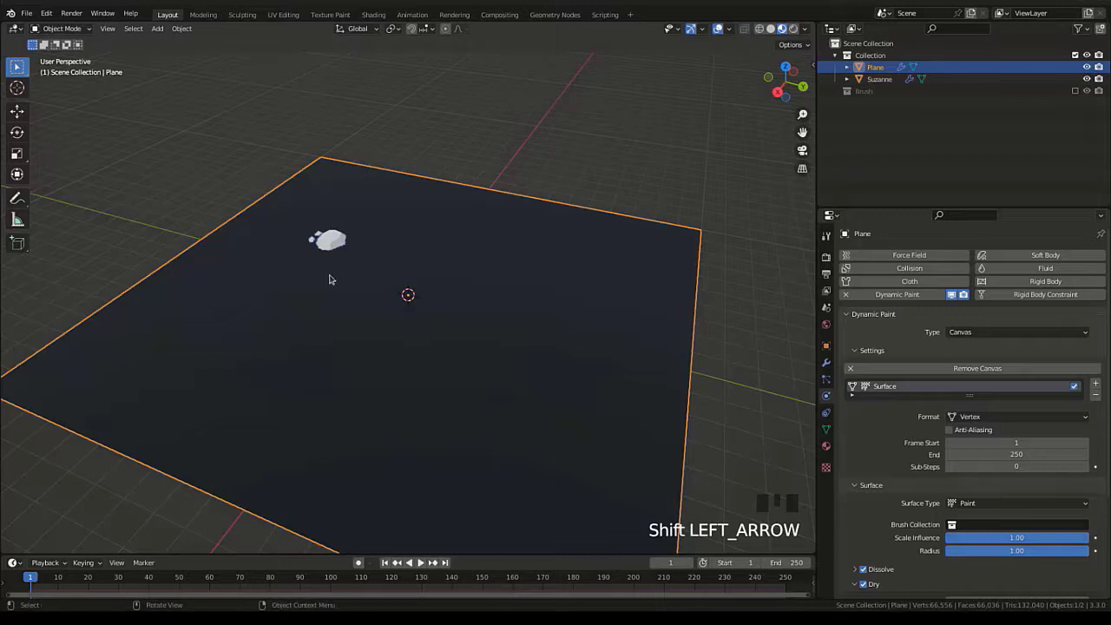
key(space)
click(323, 247)
key(g)
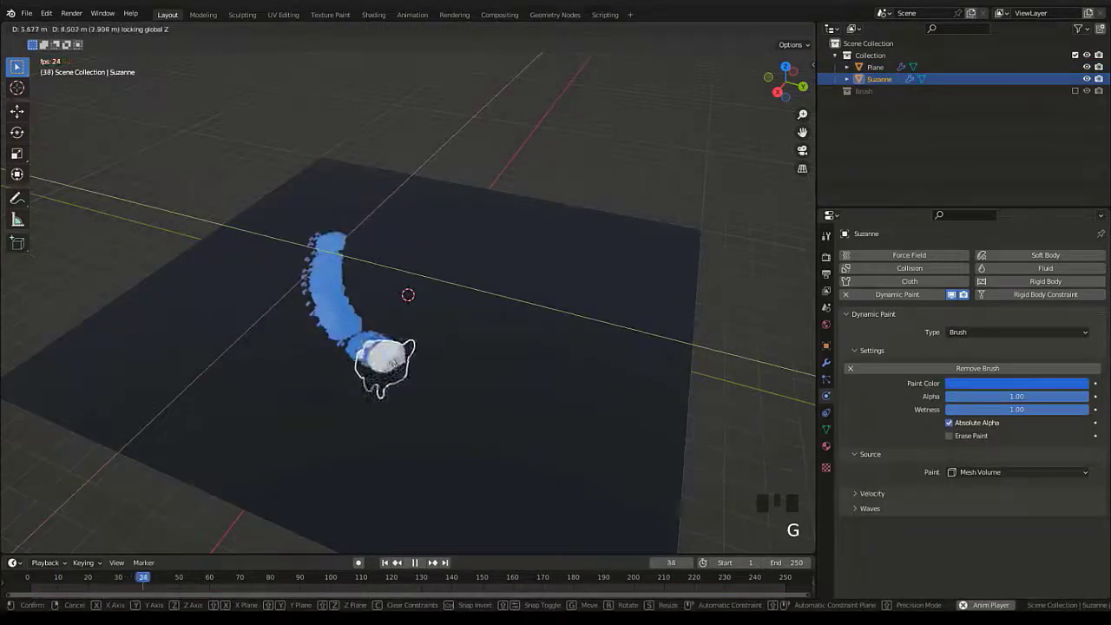
click(469, 227)
mouse_move(381, 503)
middle_down()
mouse_move(351, 412)
mouse_move(405, 399)
mouse_move(385, 390)
mouse_move(394, 402)
middle_up()
scroll(362, 448, up, 4)
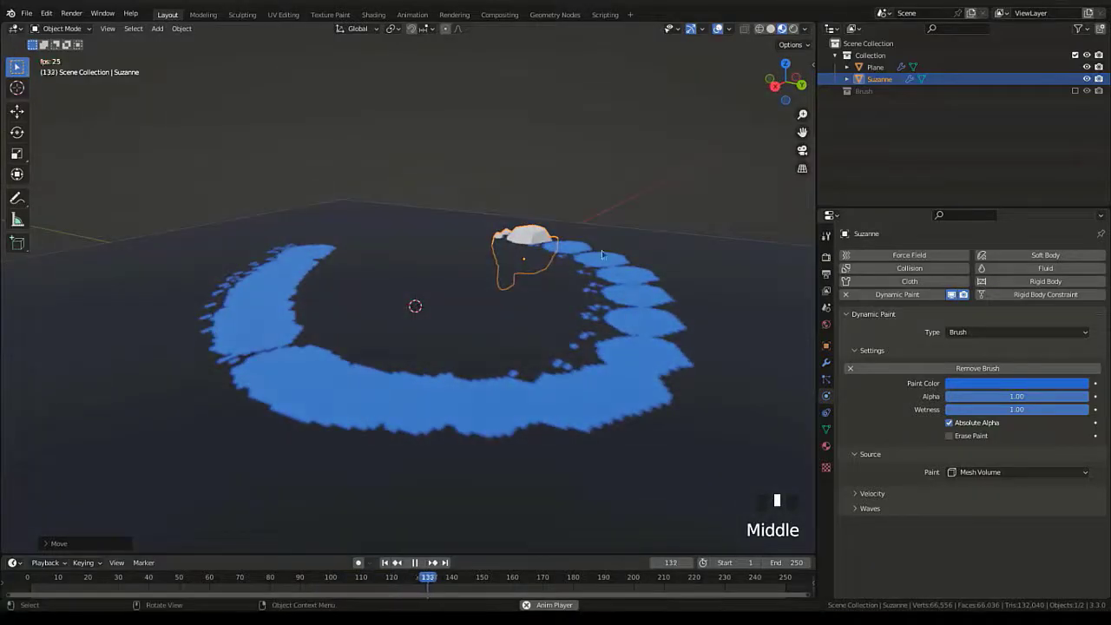
key(g)
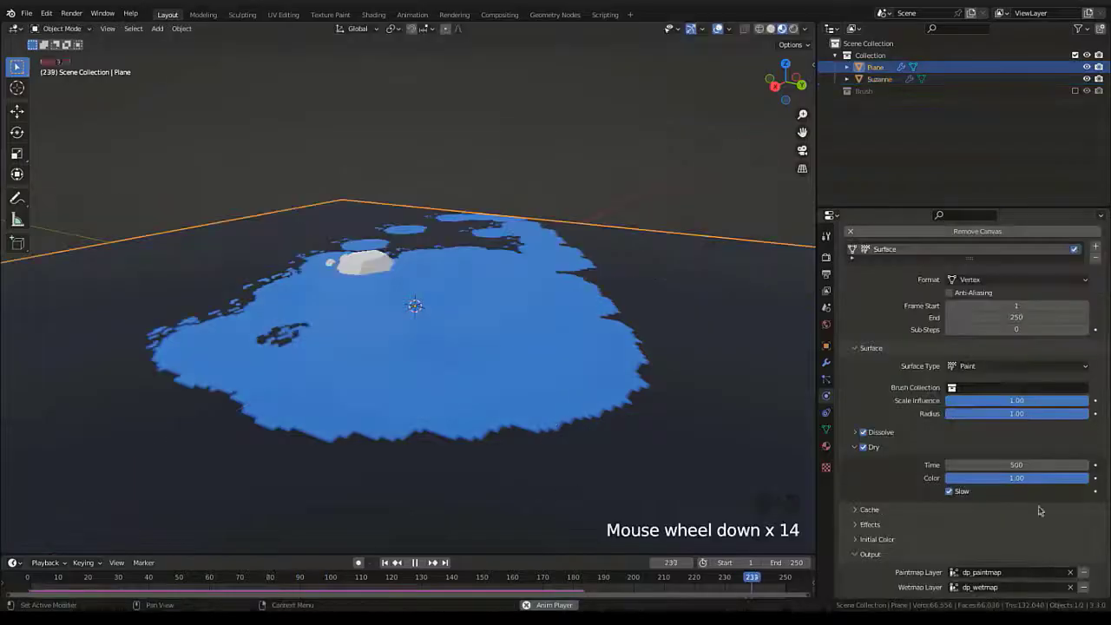
click(1047, 463)
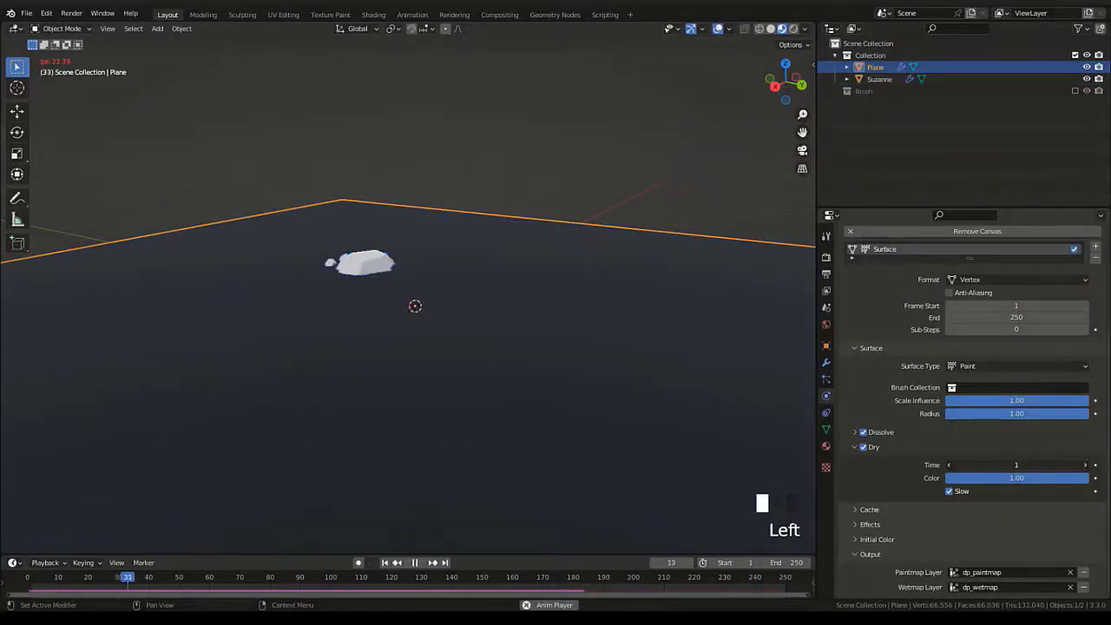
key(Escape)
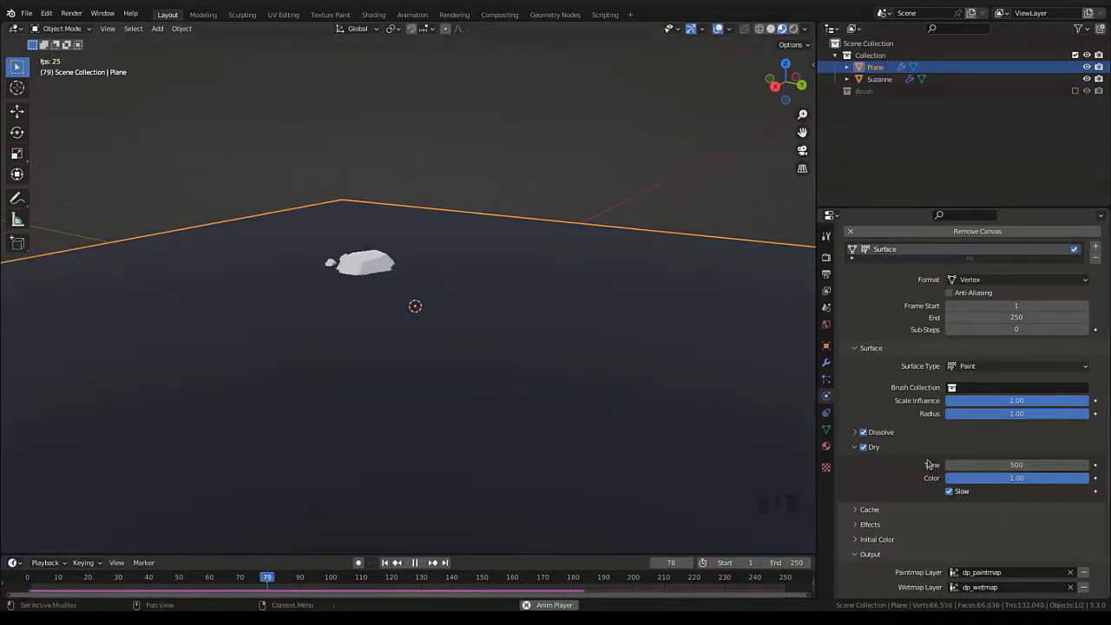
click(1052, 478)
Collapse the Dry settings of the plane's canvas surface, expand Effects, and enable Spread.
click(874, 447)
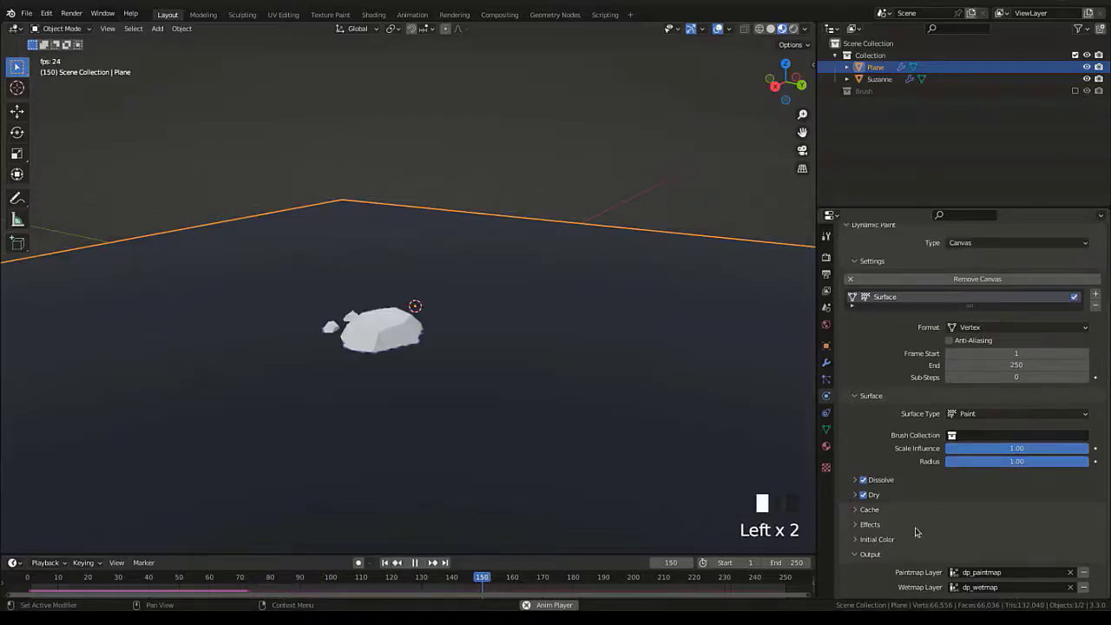
scroll(879, 474, down, 2)
click(864, 525)
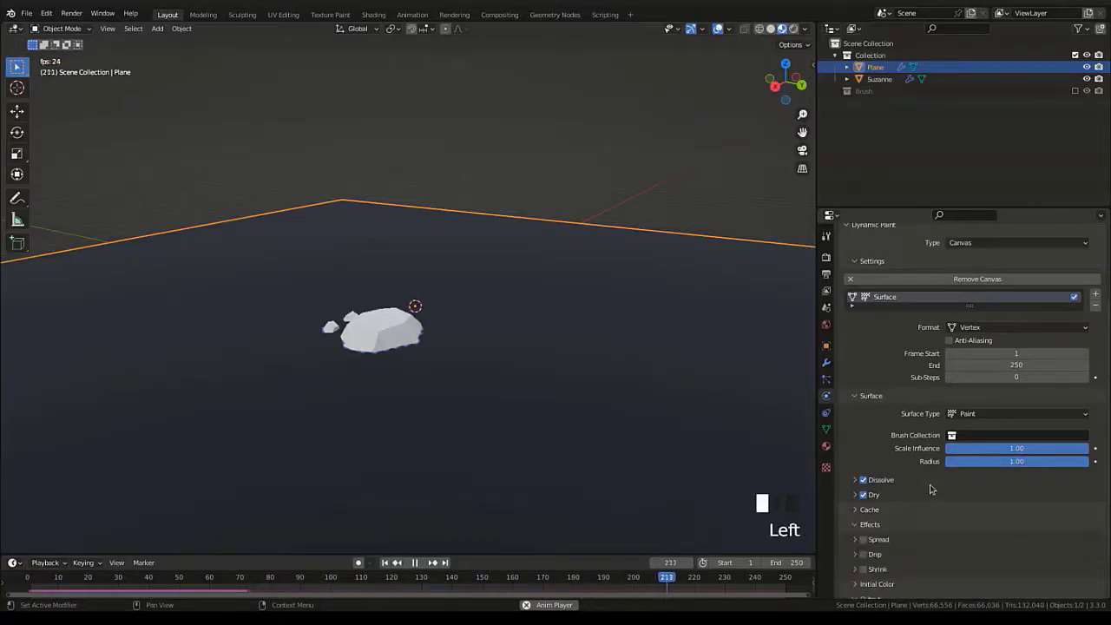
scroll(930, 489, down, 4)
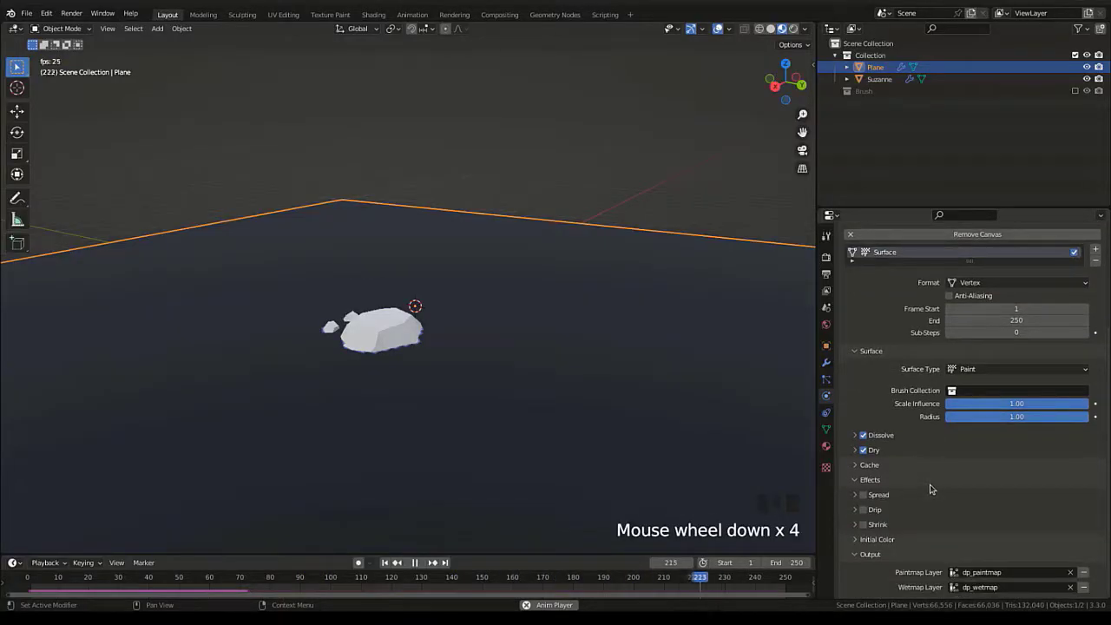
click(870, 495)
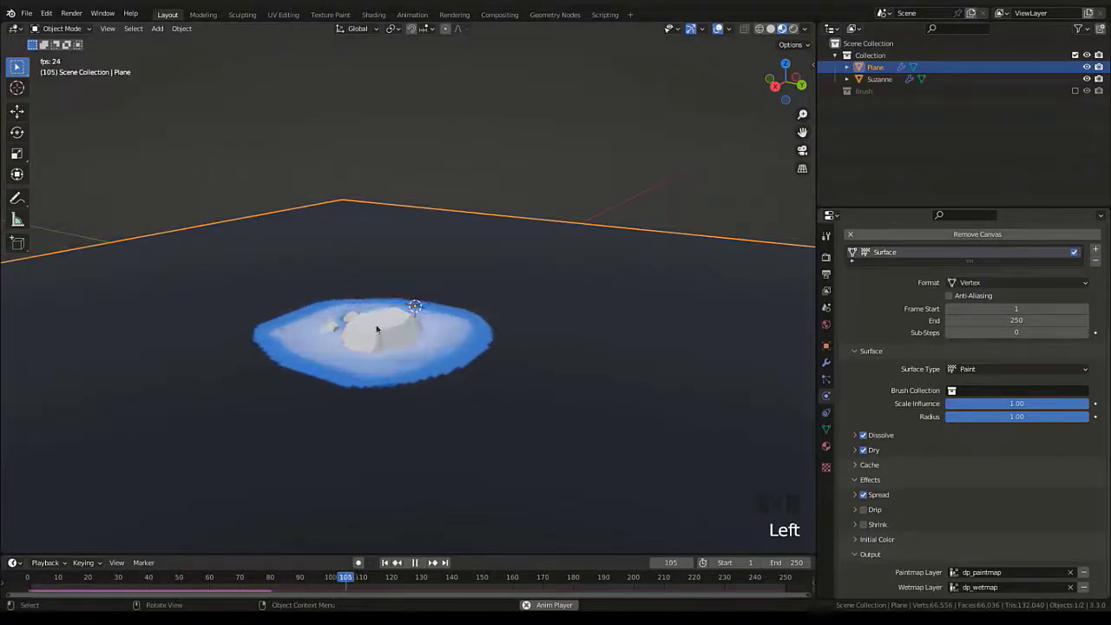
Select Suzanne and examine from above how the paint spreads around it during playback.
scroll(343, 323, down, 5)
mouse_move(343, 323)
middle_down()
mouse_move(374, 364)
mouse_move(372, 322)
middle_up()
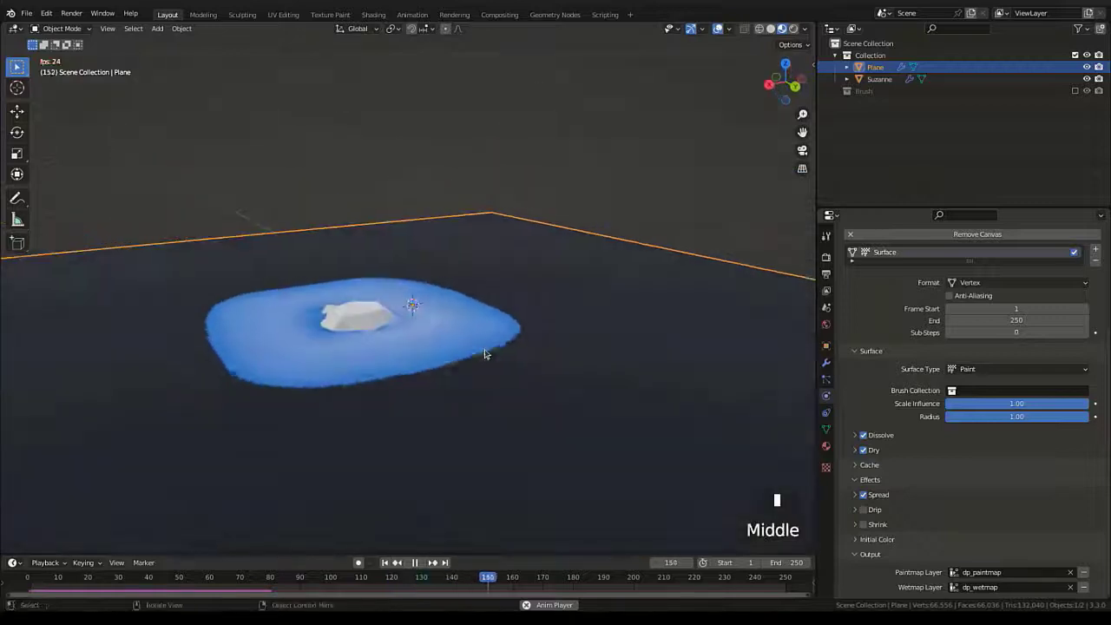
click(372, 321)
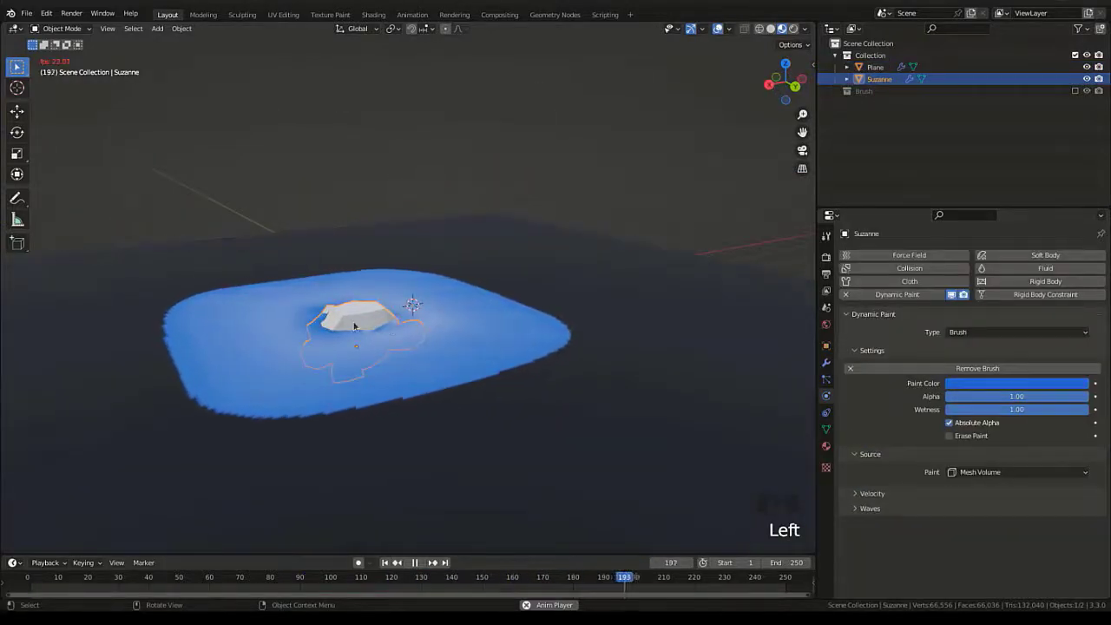
middle_drag(389, 329, 406, 372)
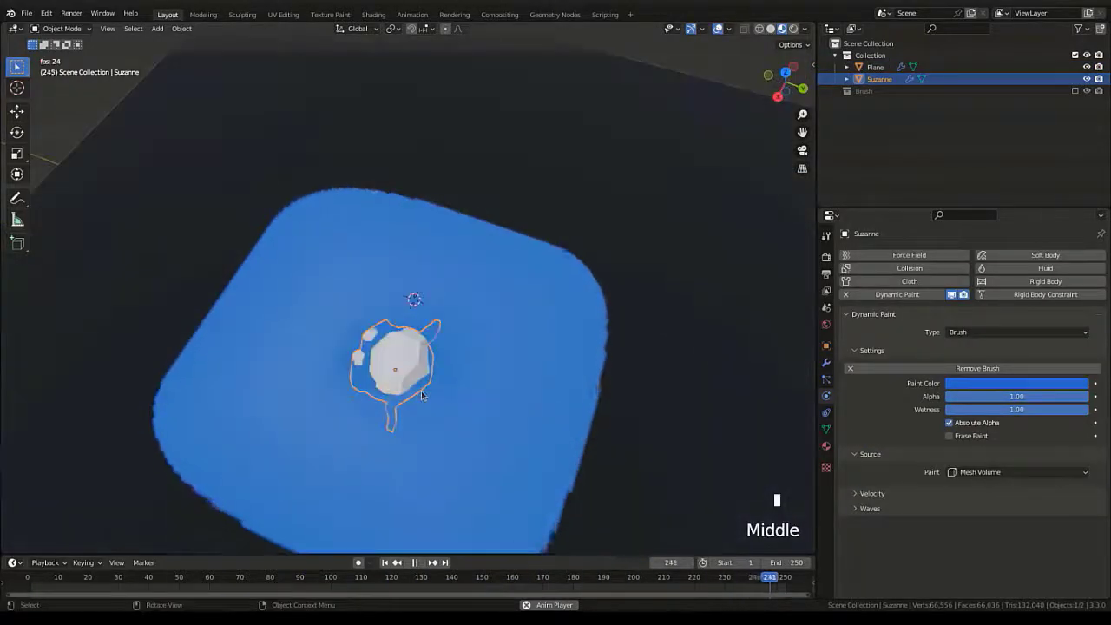
scroll(434, 384, down, 2)
Try a duplicate of Suzanne as a second brush beside the original, and undo the duplication.
key(shift+d)
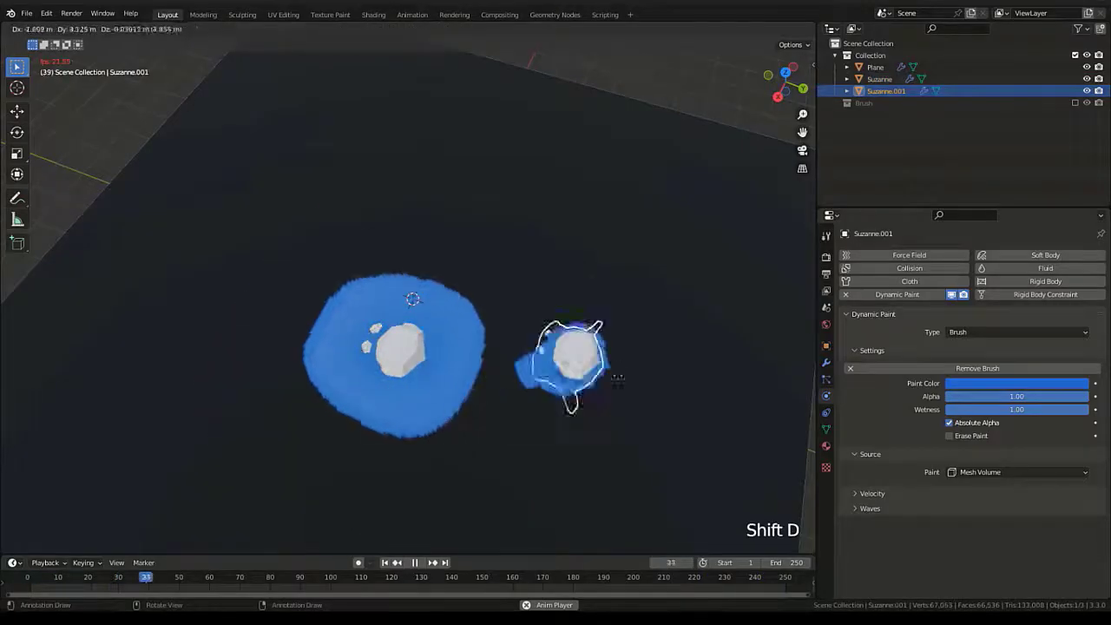
right_click(555, 245)
key(ctrl+z)
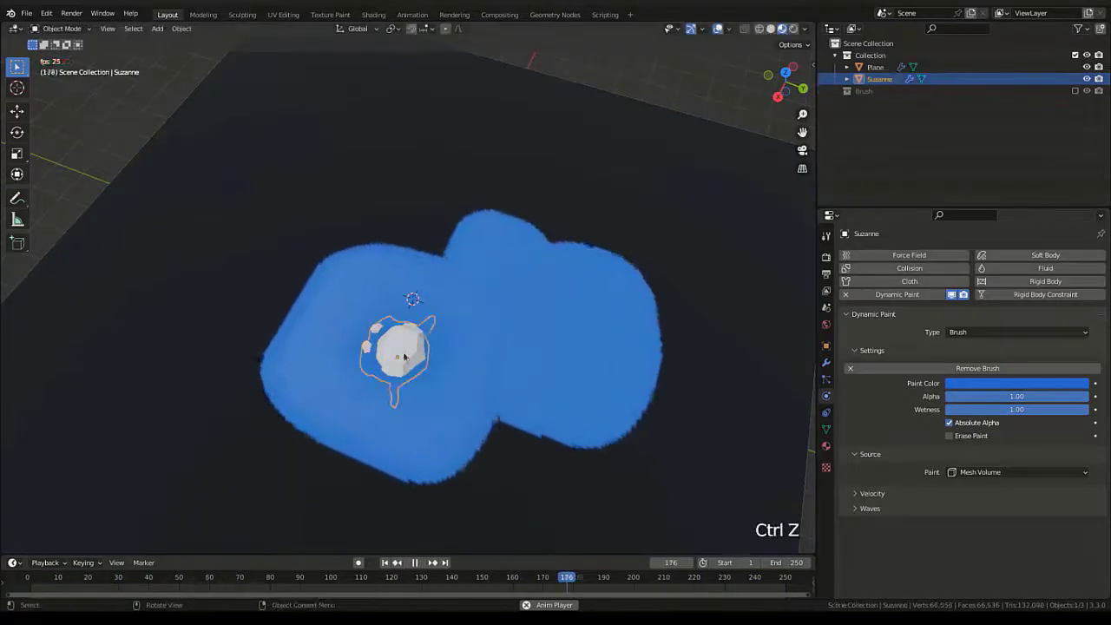
Move Suzanne across the plane during playback to paint more spreading areas.
key(g)
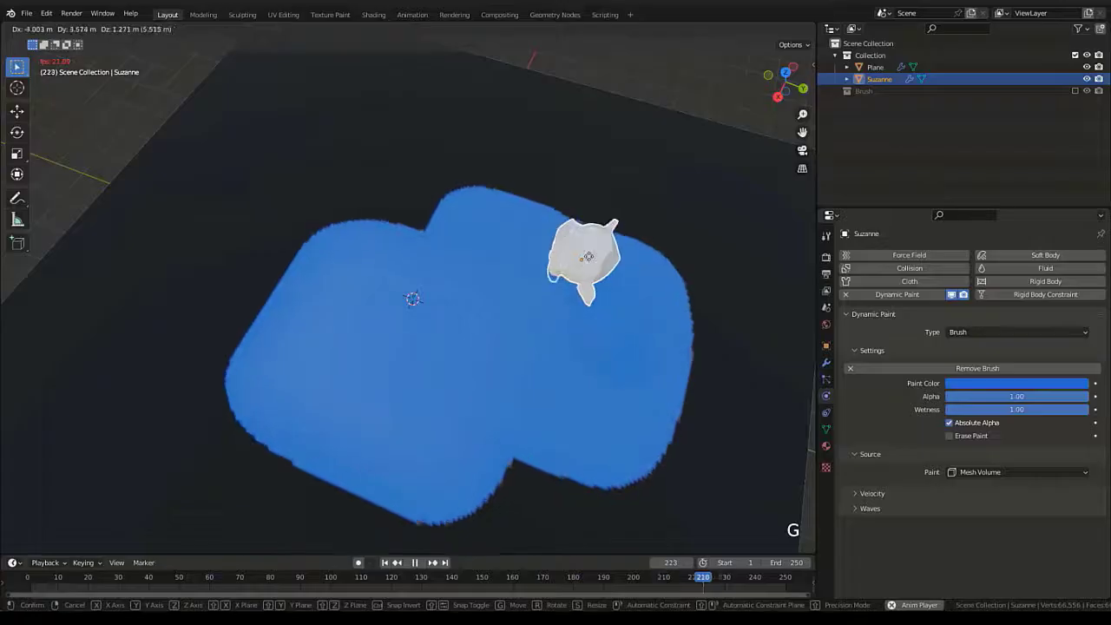
click(481, 362)
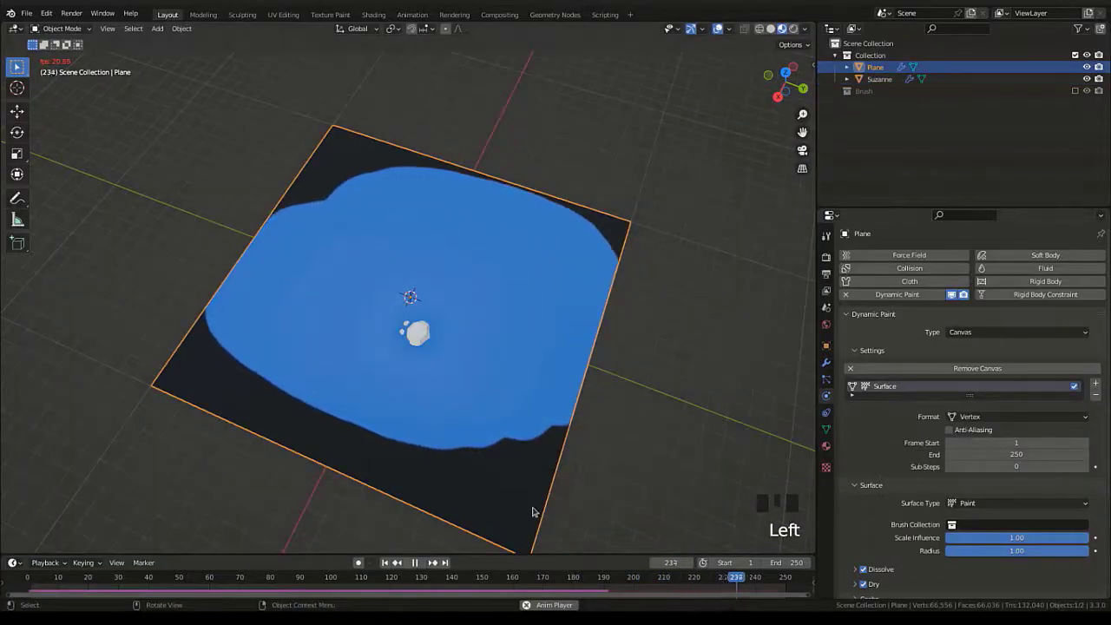
Expand the Dry settings of the plane's canvas surface and set the dry time to 50.
click(522, 363)
scroll(868, 486, down, 7)
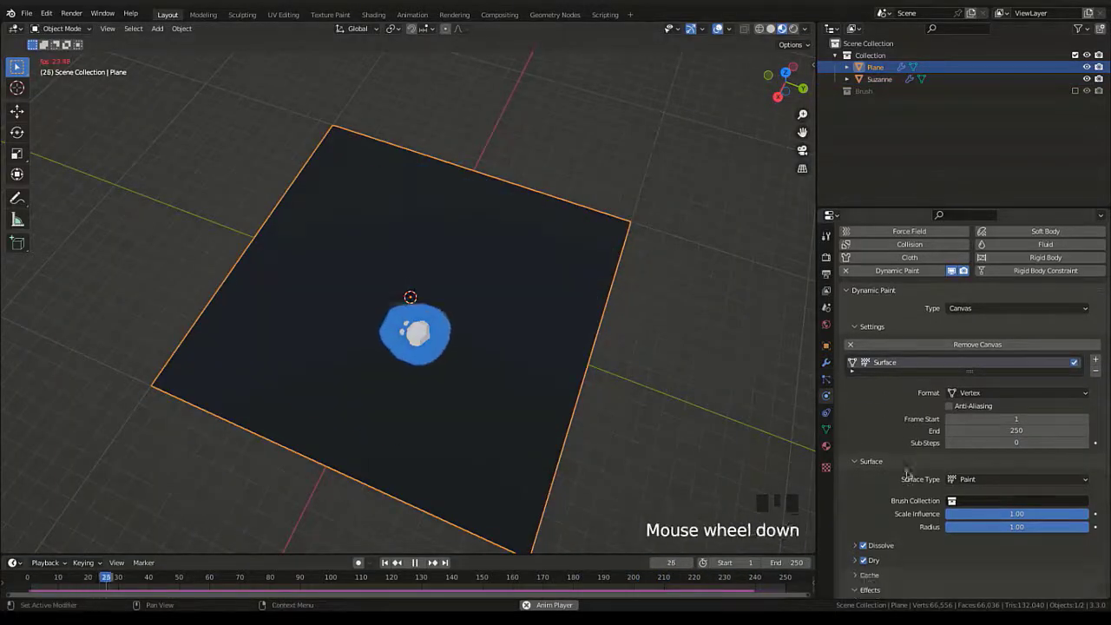
click(858, 449)
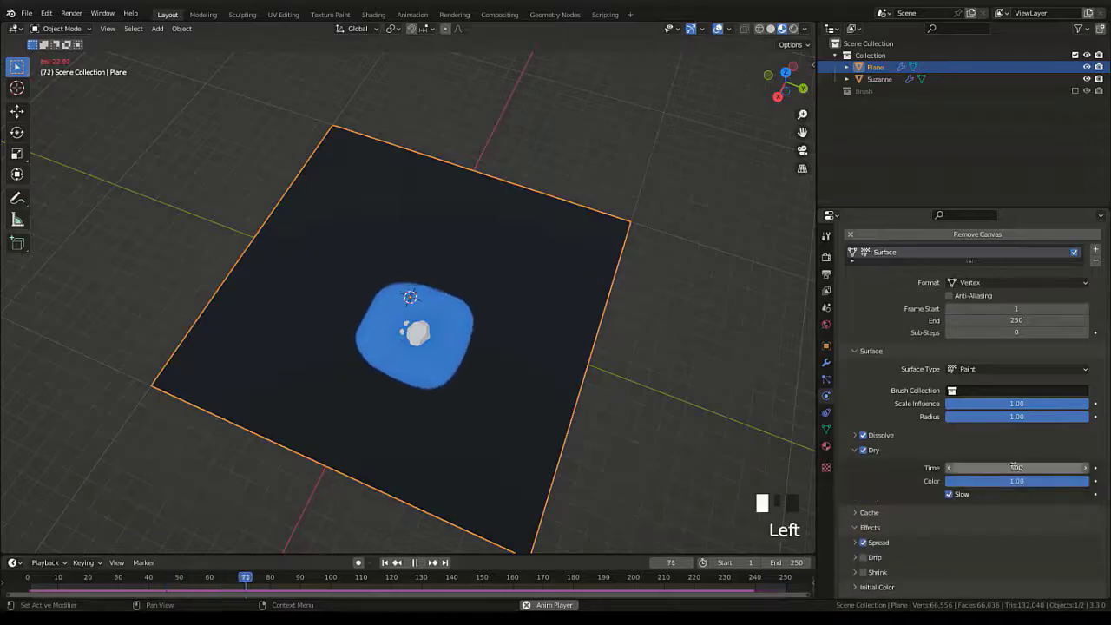
click(1022, 467)
text(50)
key(BackSpace)
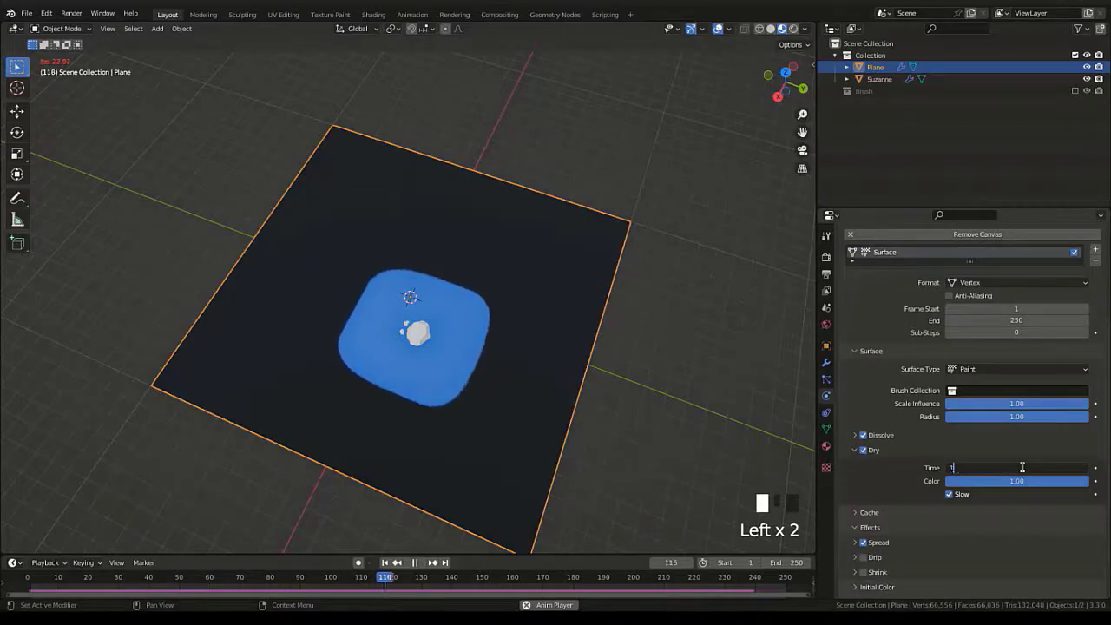
Move Suzanne horizontally across the plane in loops during playback to paint with the shorter dry time.
click(414, 342)
key(g)
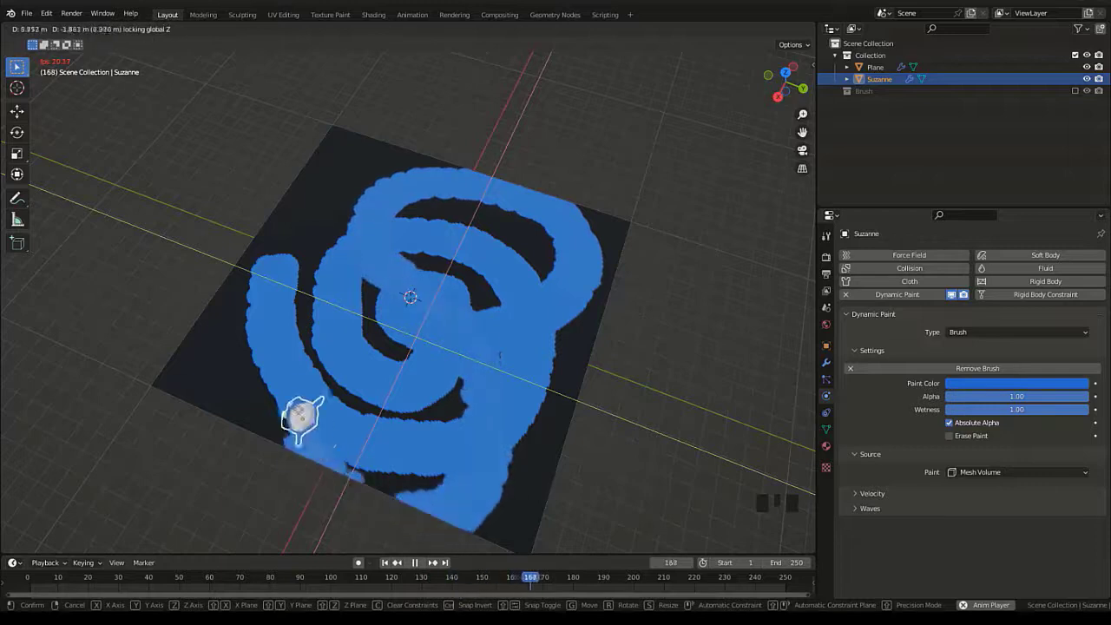
click(236, 470)
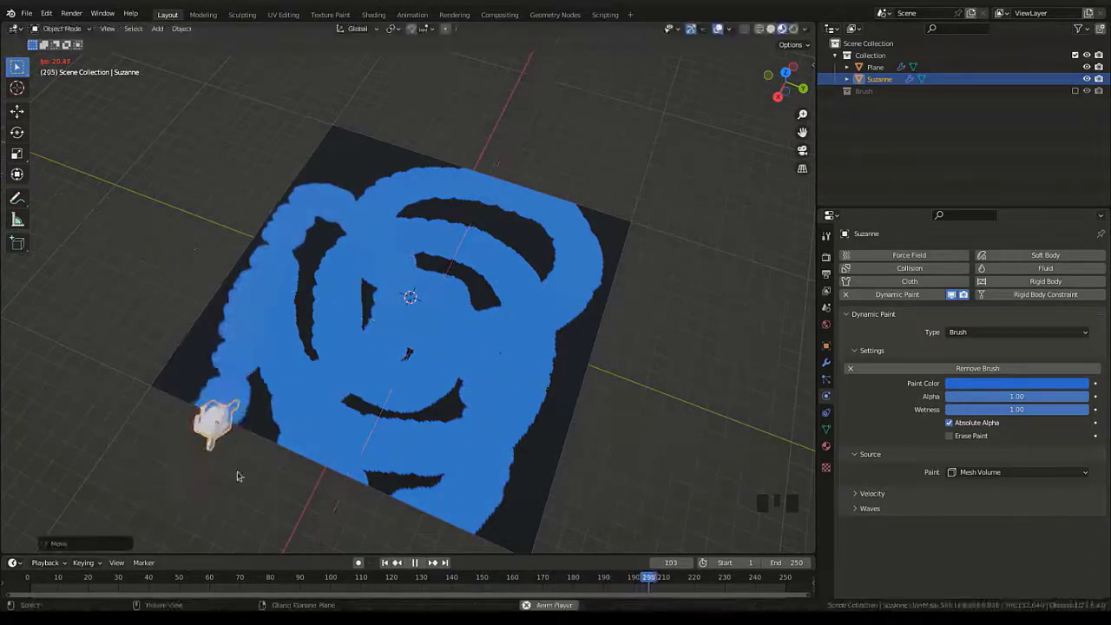
Disable Spread and enable Drip in the effects of the plane's canvas surface.
click(386, 304)
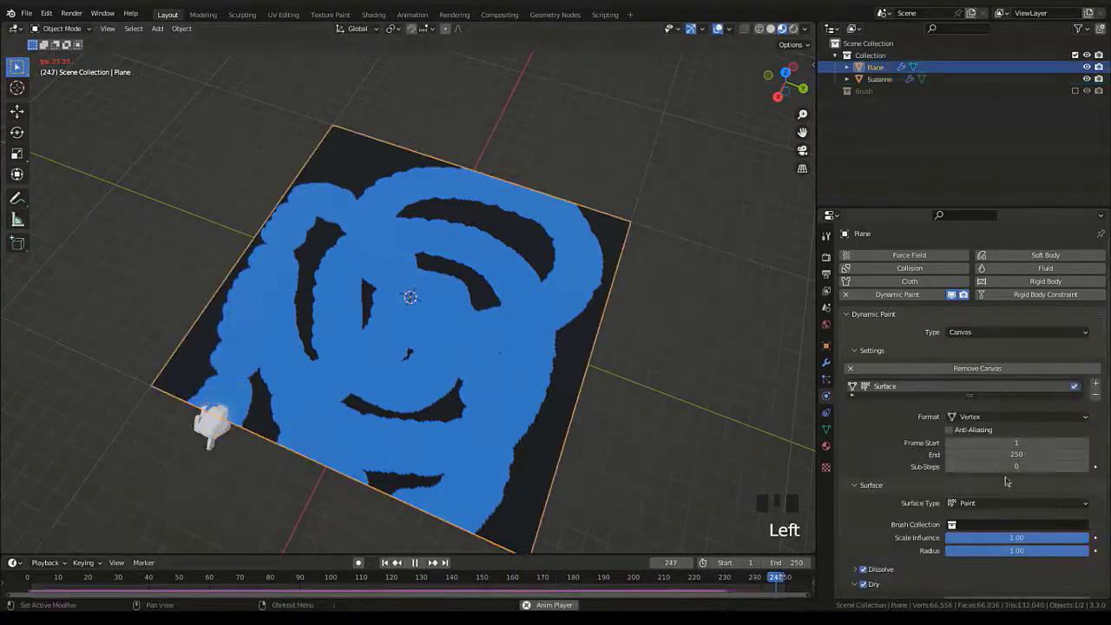
scroll(866, 497, down, 6)
click(863, 495)
click(863, 510)
Move Suzanne across the plane during playback, locking the Z axis, to paint with the Drip effect.
middle_drag(677, 330, 486, 365)
click(597, 392)
key(g)
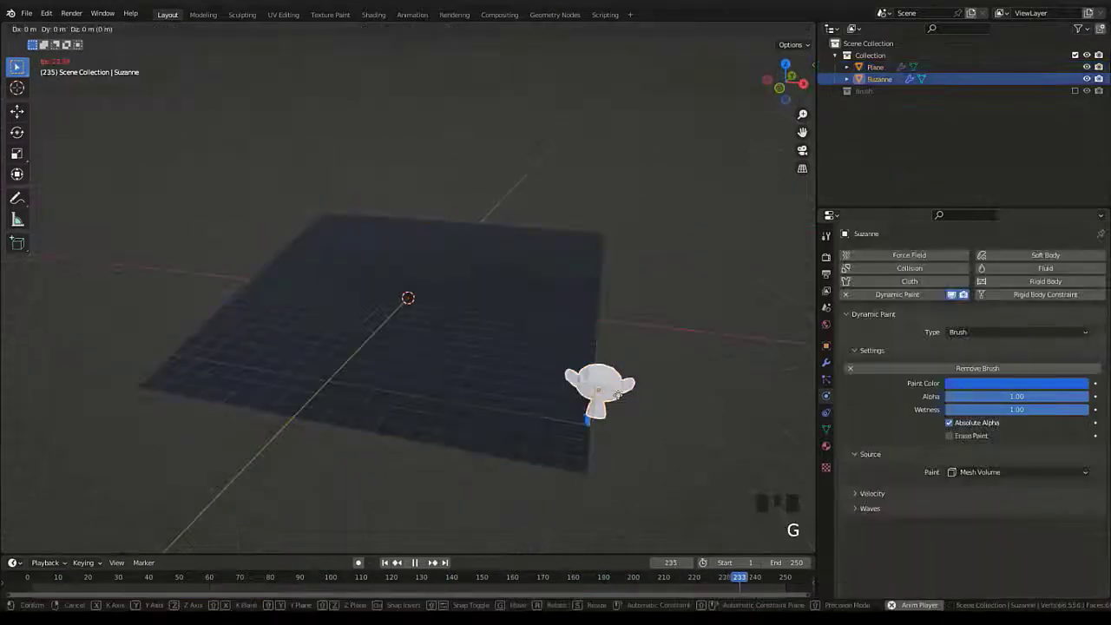
key(shift+z)
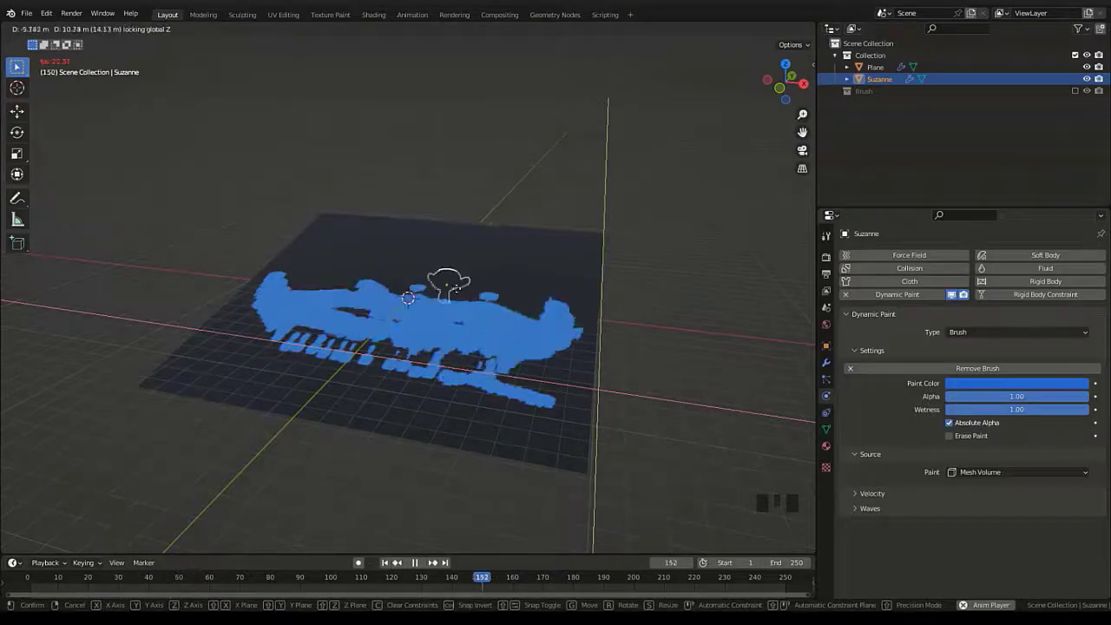
click(488, 356)
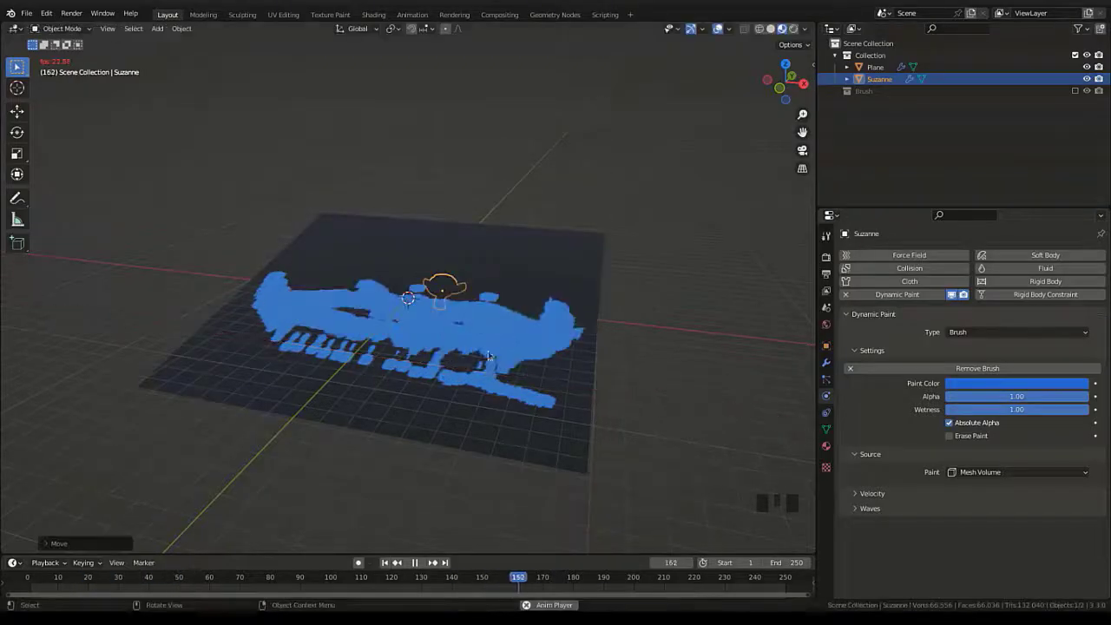
Set the dry time of the plane's canvas surface to 500.
click(460, 330)
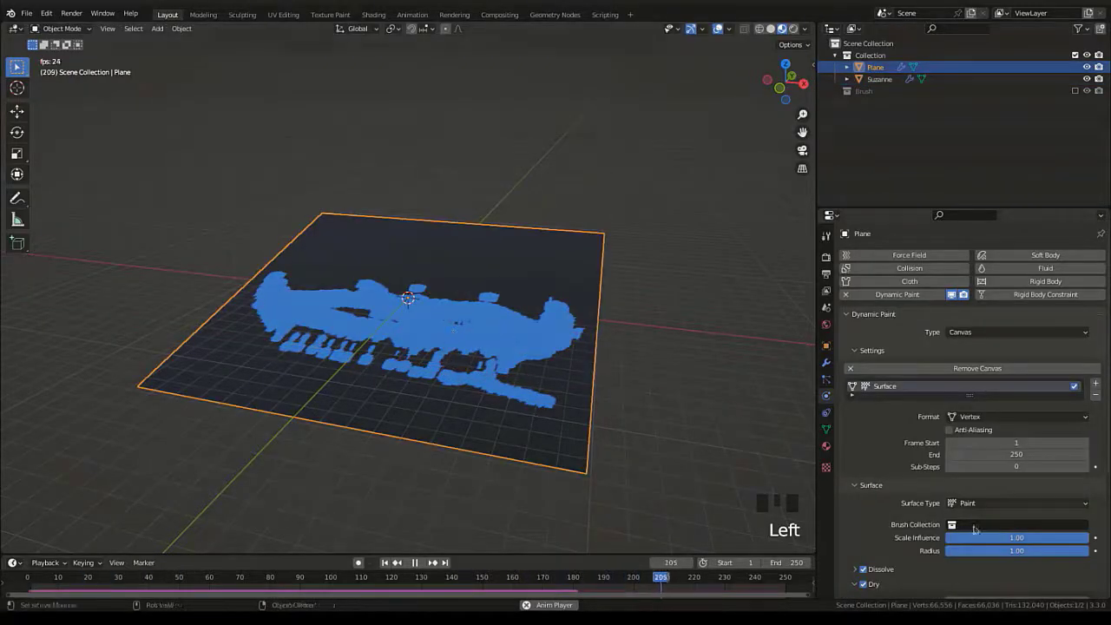
scroll(894, 525, down, 3)
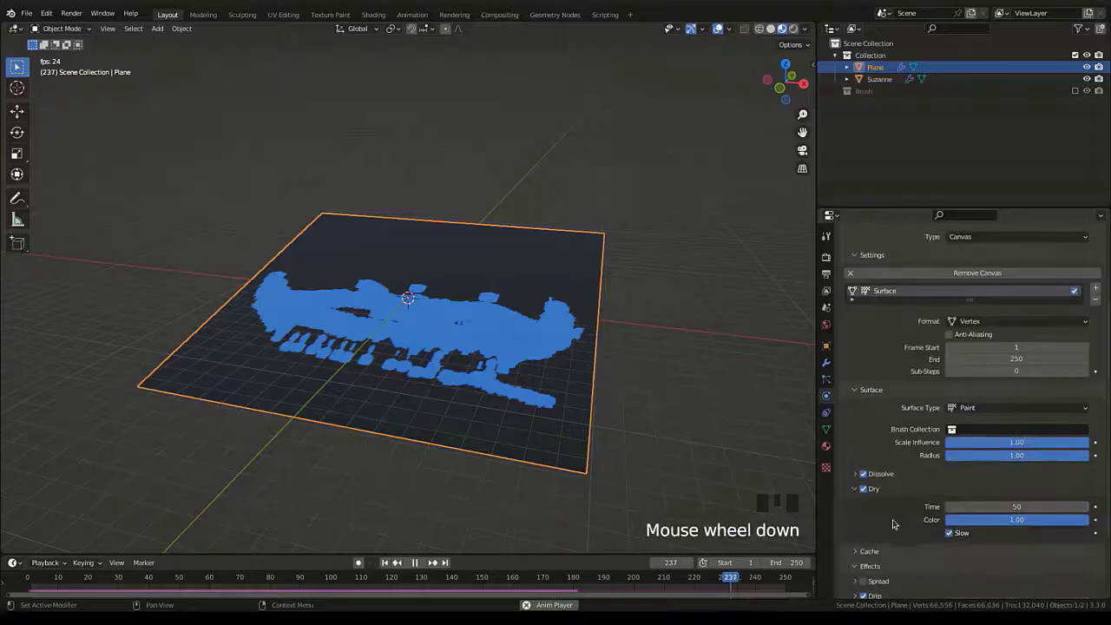
click(1042, 505)
text(0)
key(Return)
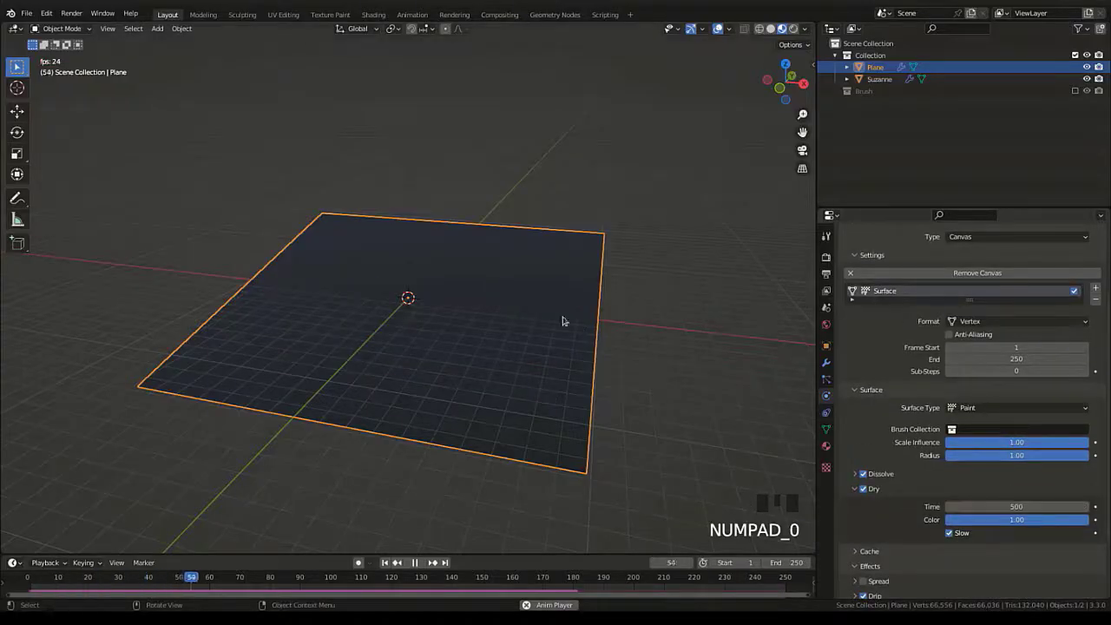
Move Suzanne over the plane during playback, locking the Z axis, to paint dripping strokes with the longer dry time.
click(879, 79)
key(g)
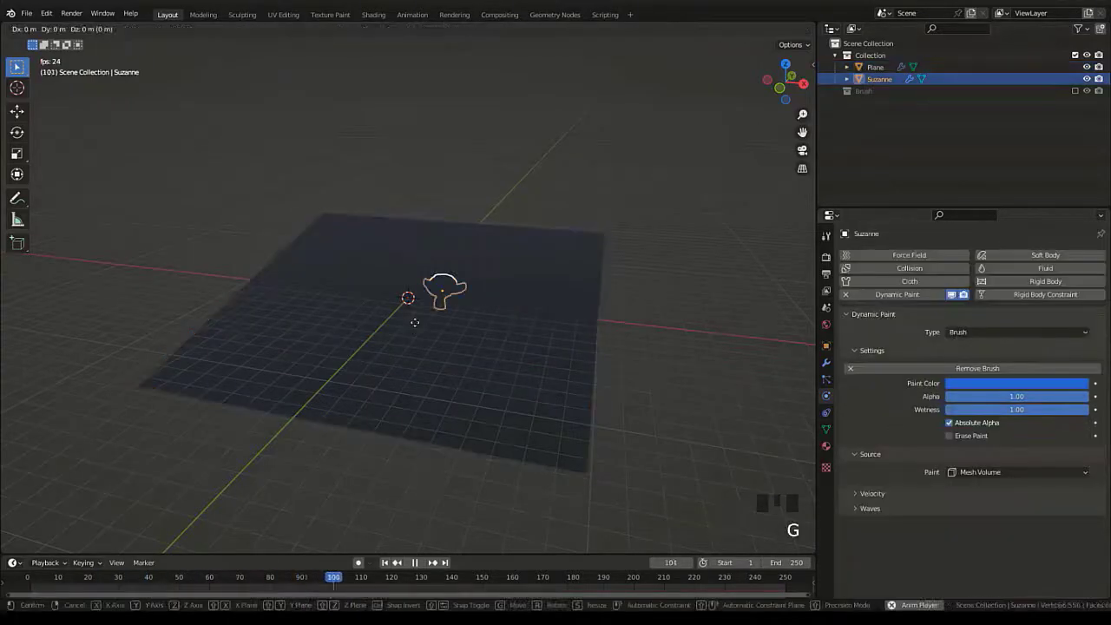
key(shift+z)
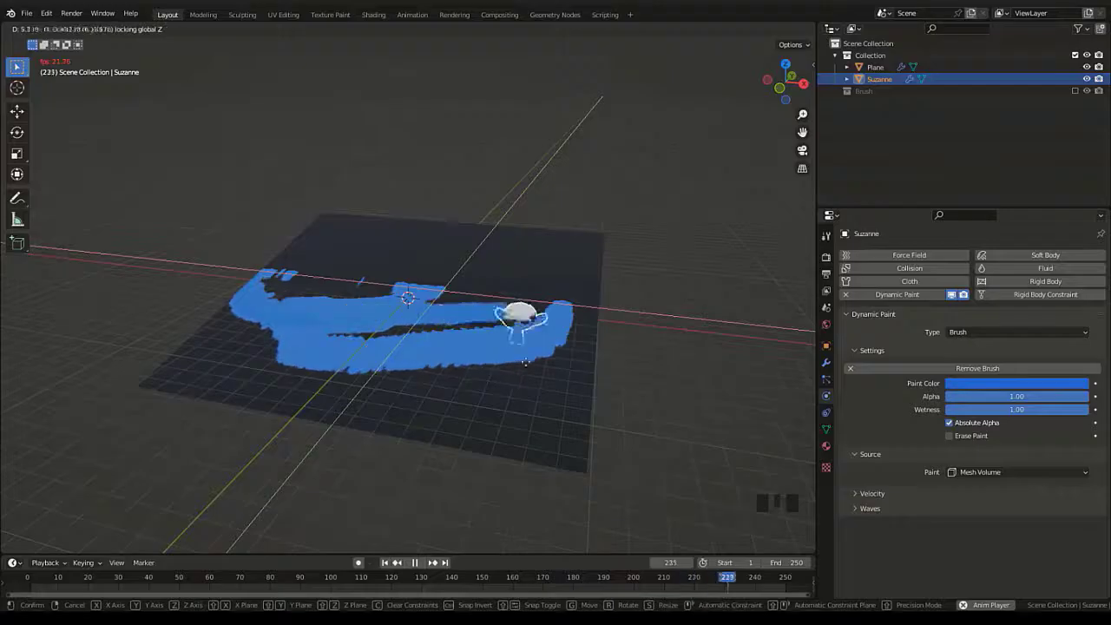
click(523, 403)
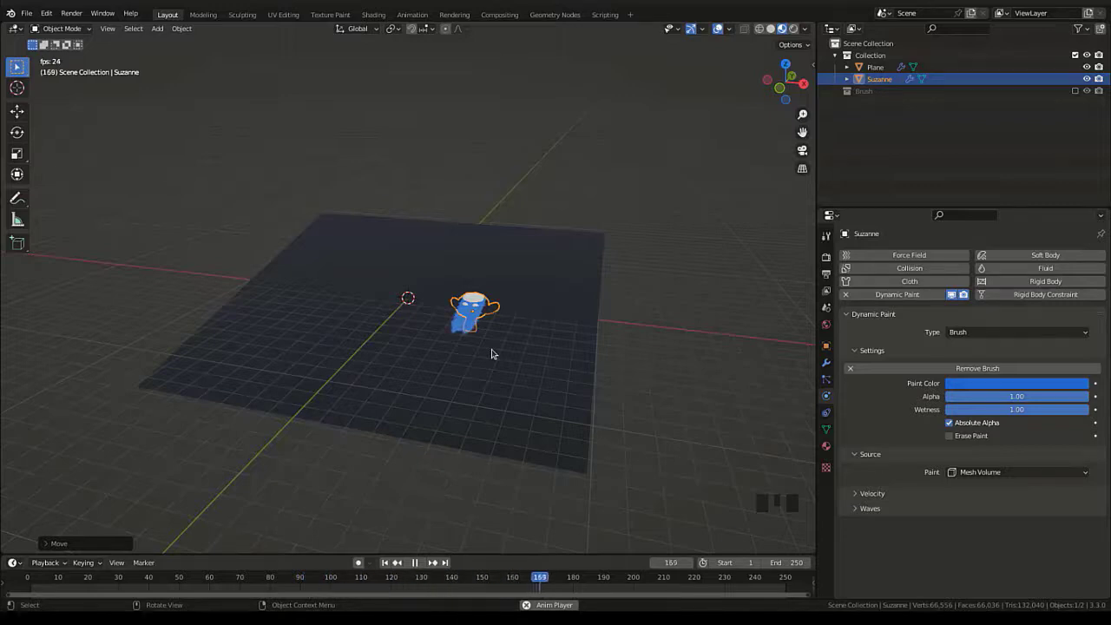
Stop playback, disable Drip, and enable Shrink in the plane's canvas effects.
key(space)
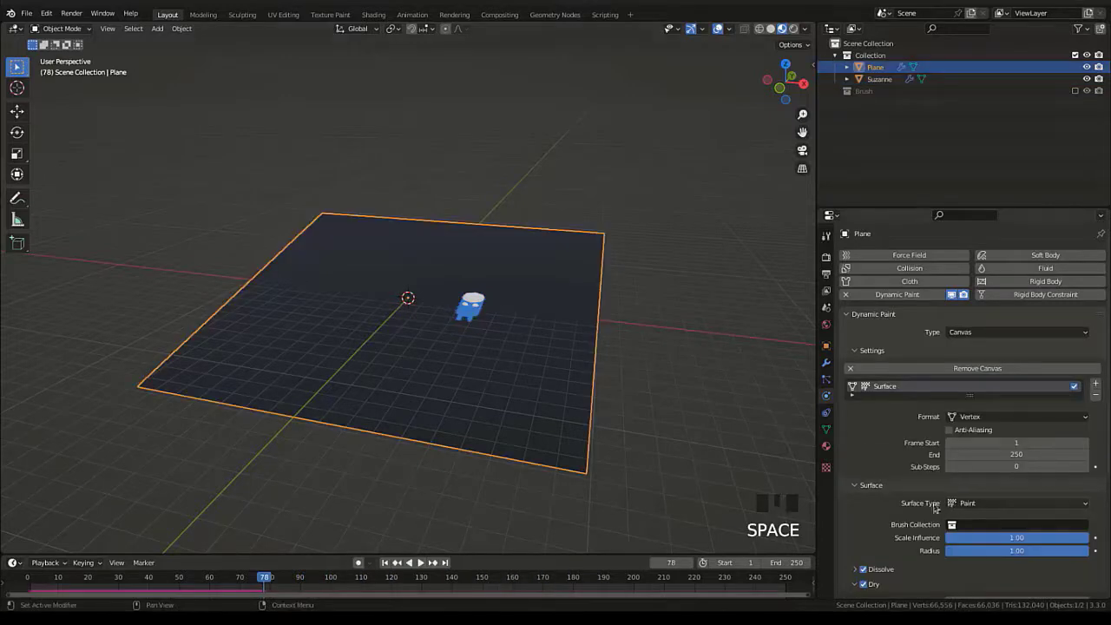
scroll(935, 508, down, 5)
click(864, 511)
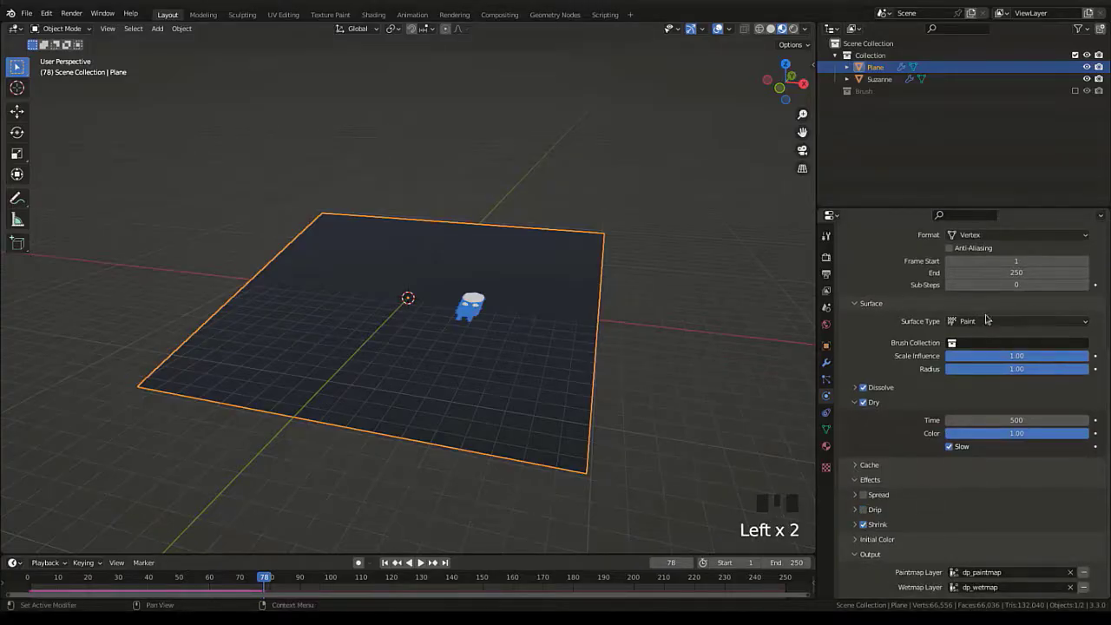
Disable Dry for the plane's canvas surface and set the Dissolve time to 50.
click(864, 404)
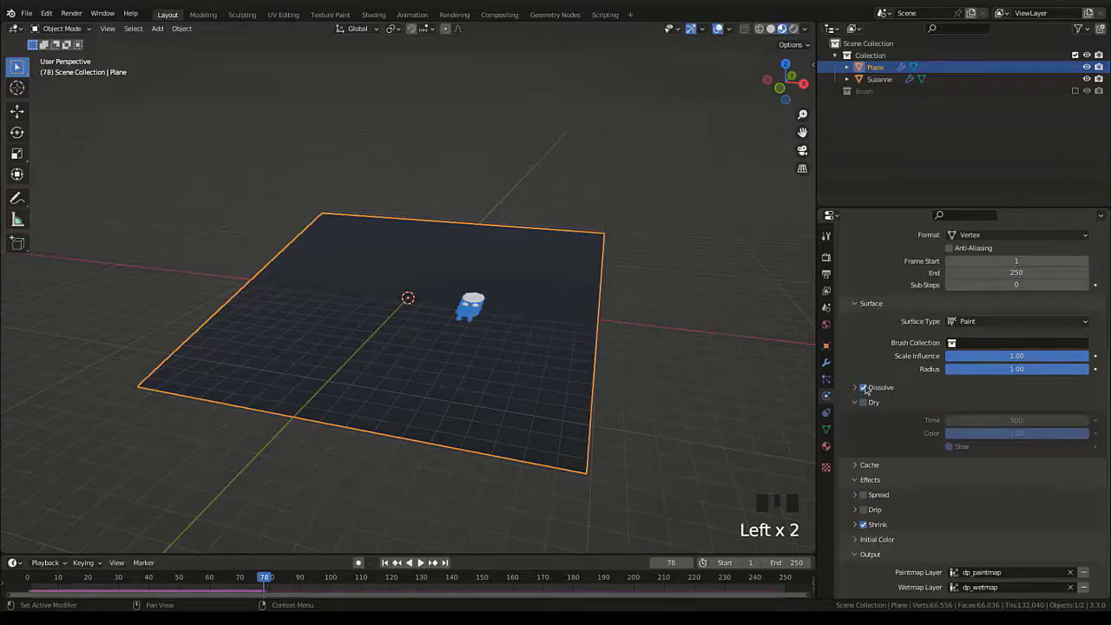
click(850, 392)
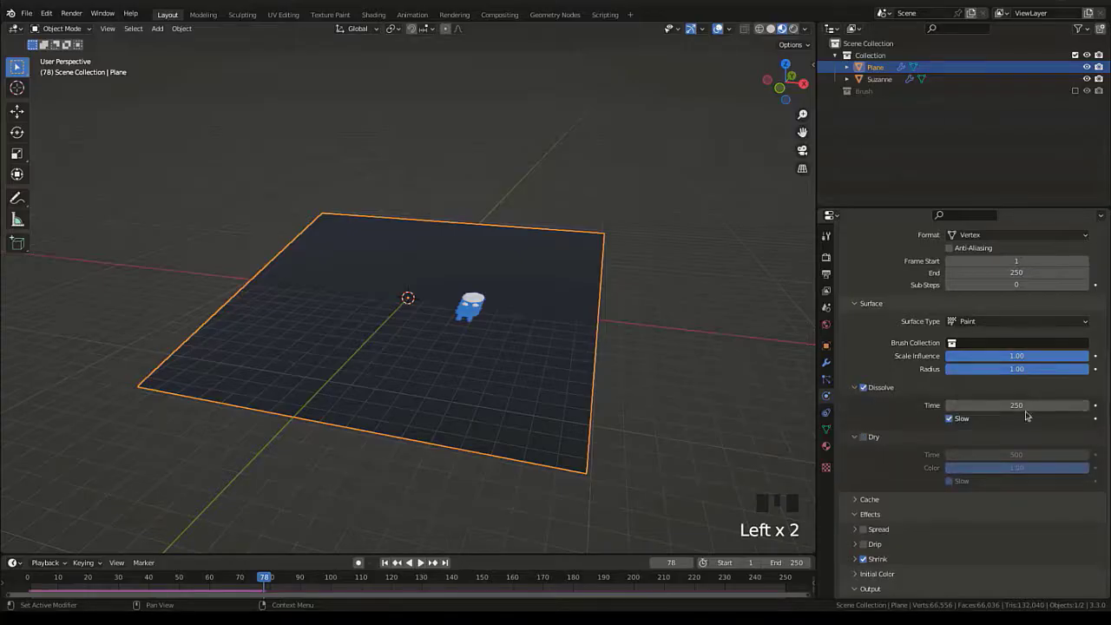
click(1019, 409)
key(Return)
Return to the first frame and clear the plane's rotation.
key(shift+Left)
click(472, 301)
click(507, 327)
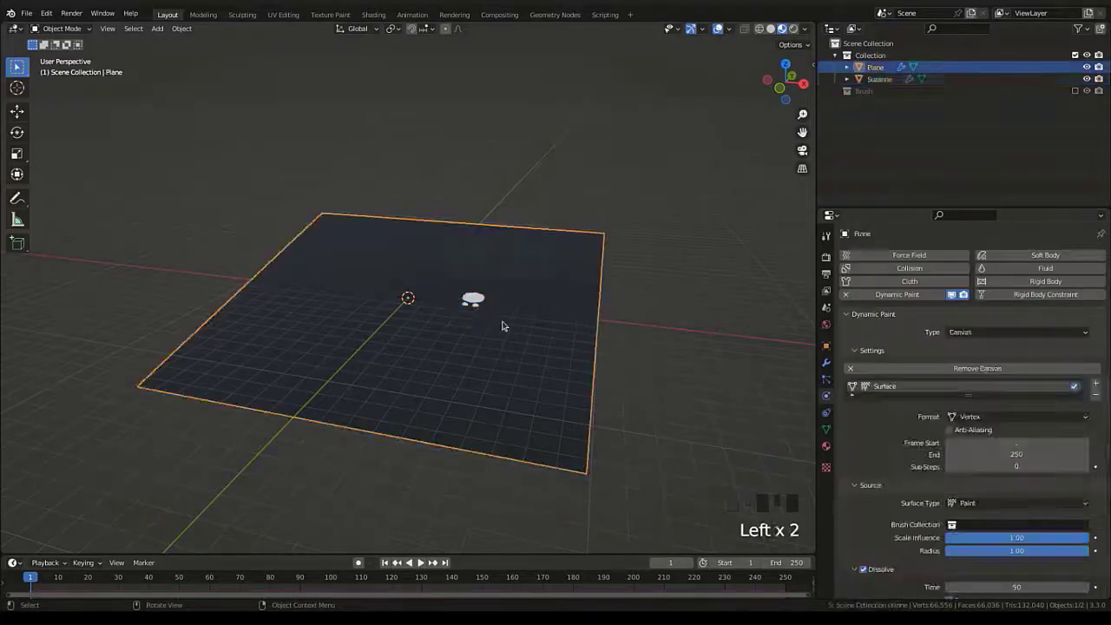
key(alt+r)
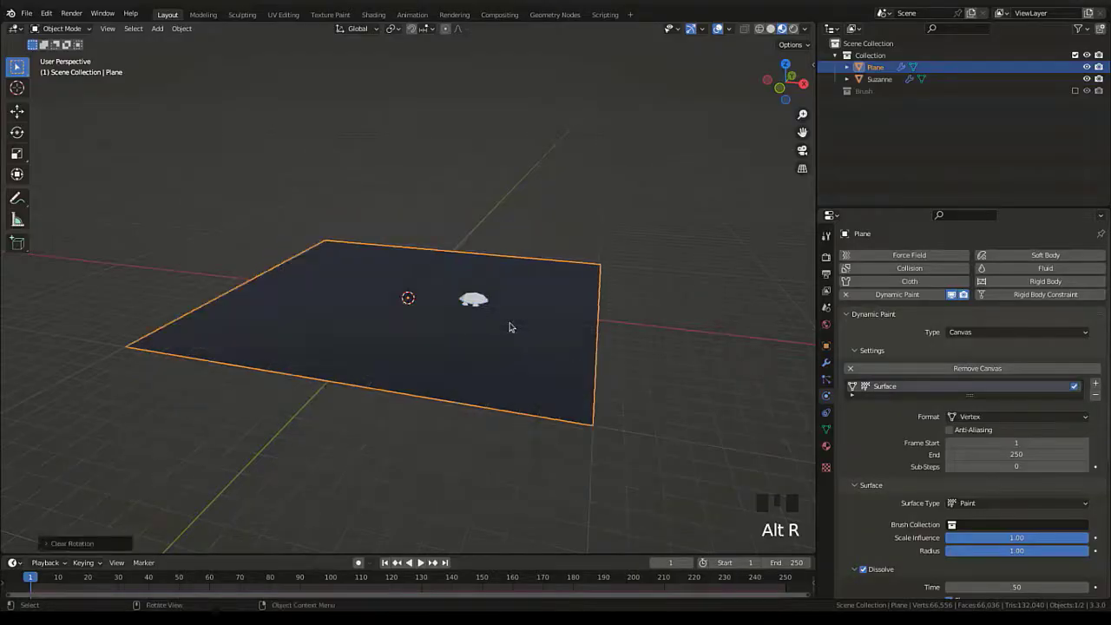
Play the animation and move Suzanne across the plane, locking the Z axis, to paint with the Shrink effect.
click(473, 299)
key(space)
key(g)
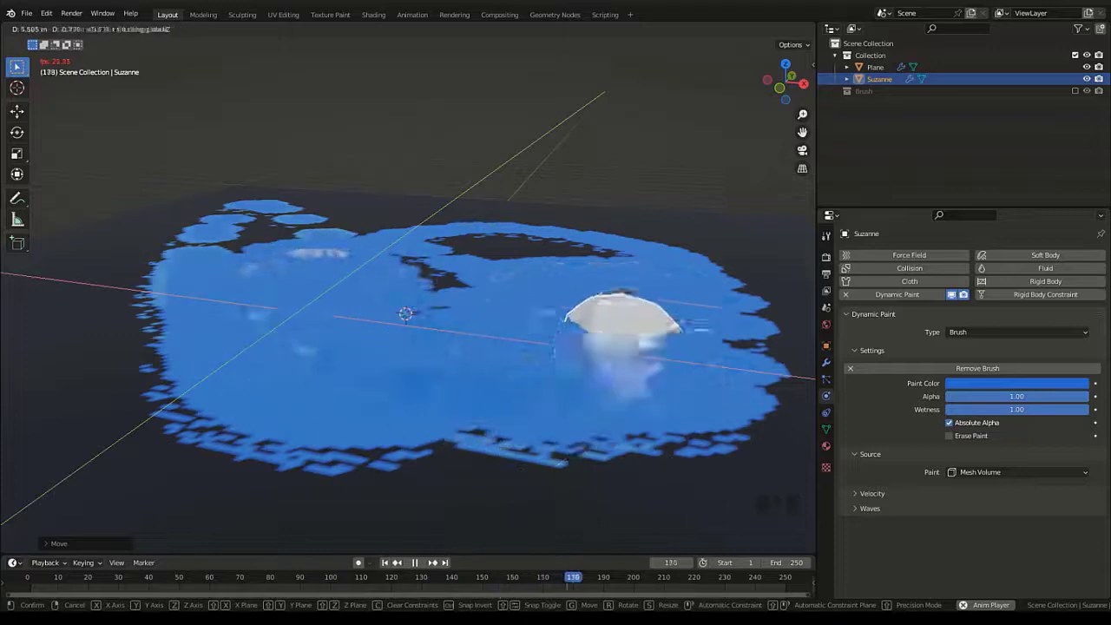
click(536, 316)
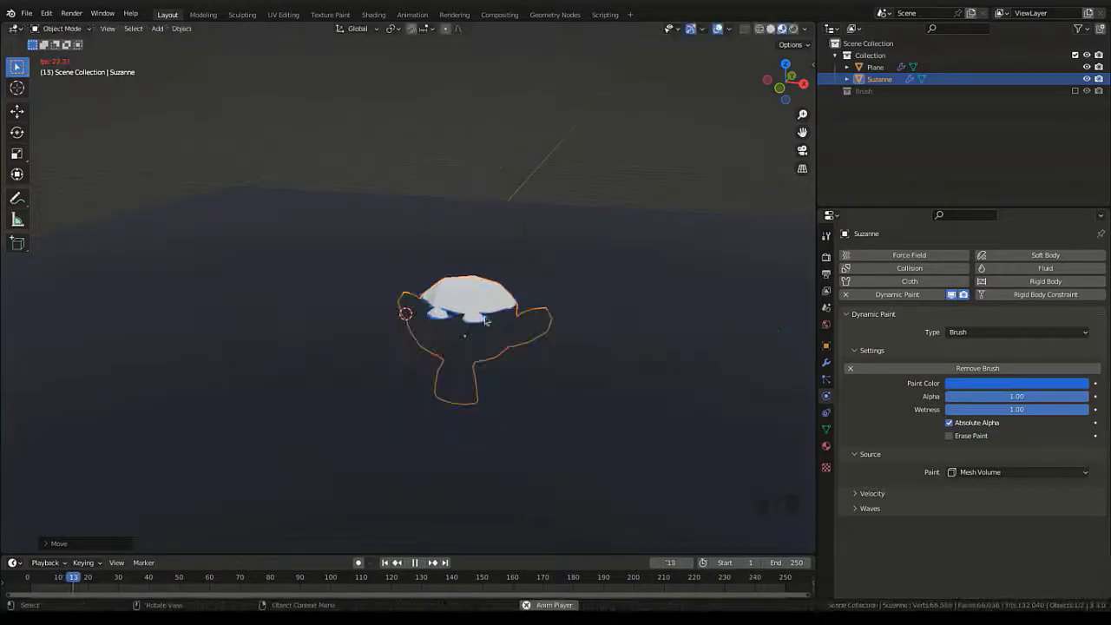
key(g)
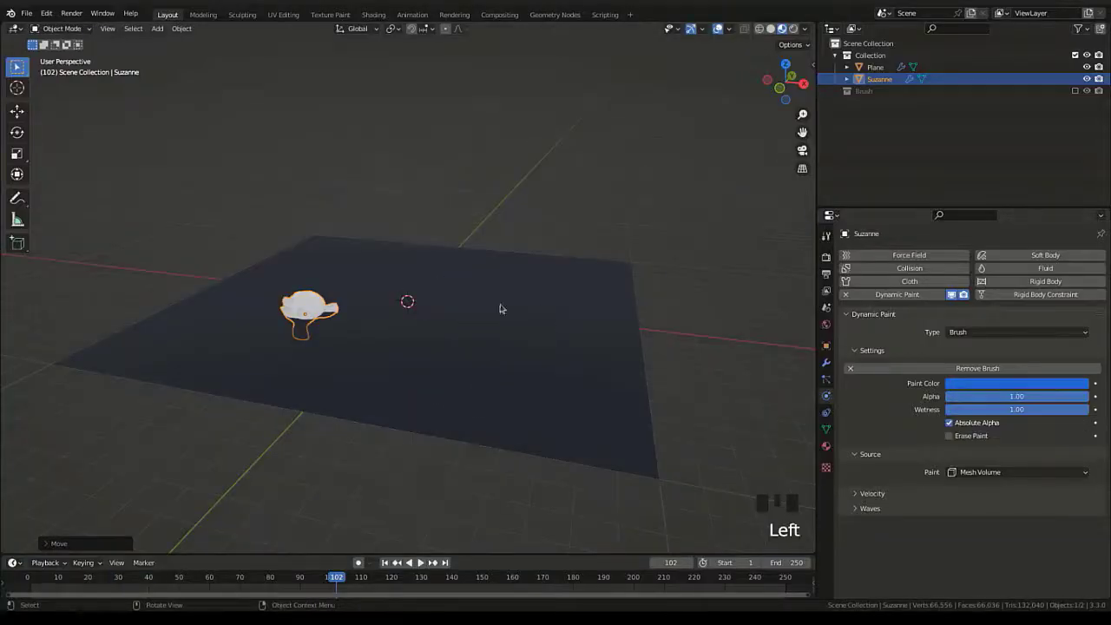
Select the plane and expand the Initial Color settings of its canvas surface.
click(482, 310)
scroll(923, 431, down, 6)
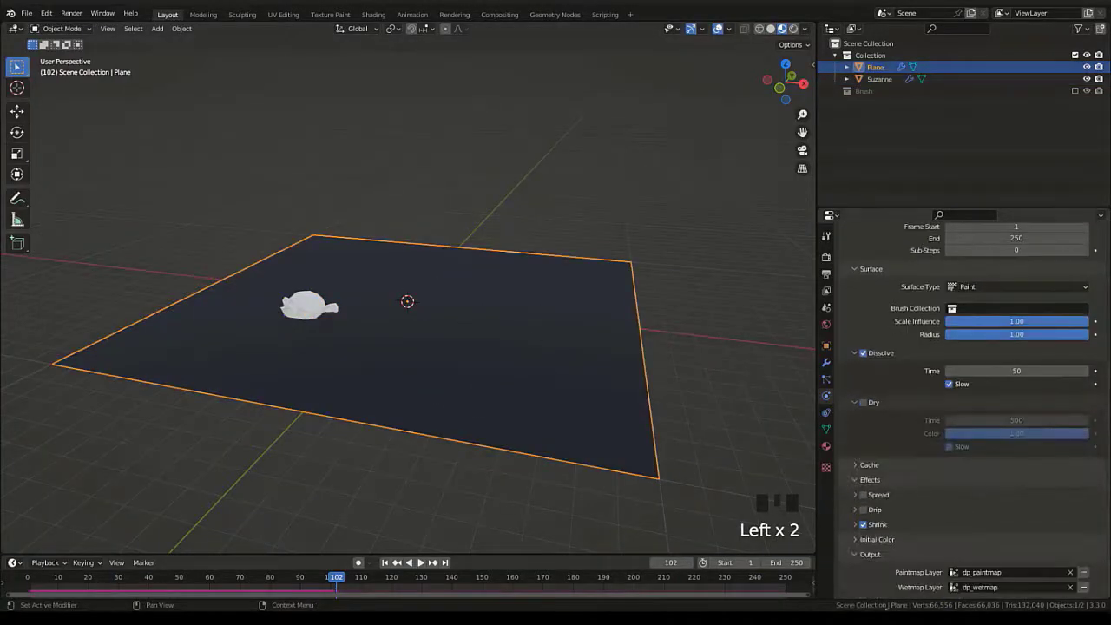
click(879, 540)
scroll(923, 532, down, 1)
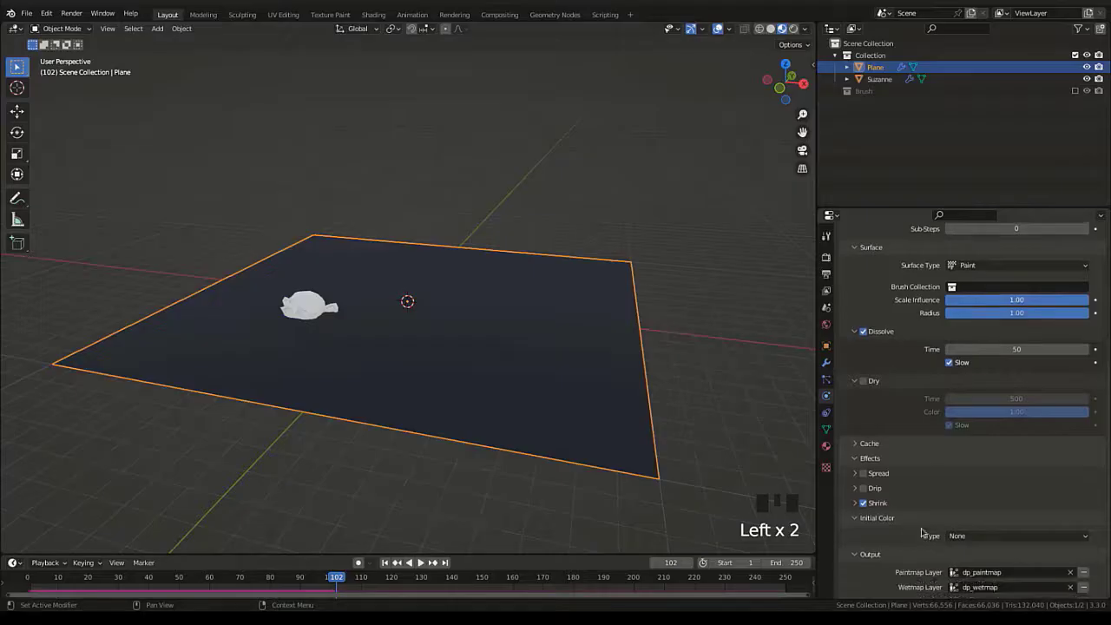
Try the UV Texture and Vertex Color types for the canvas's initial color.
click(1017, 535)
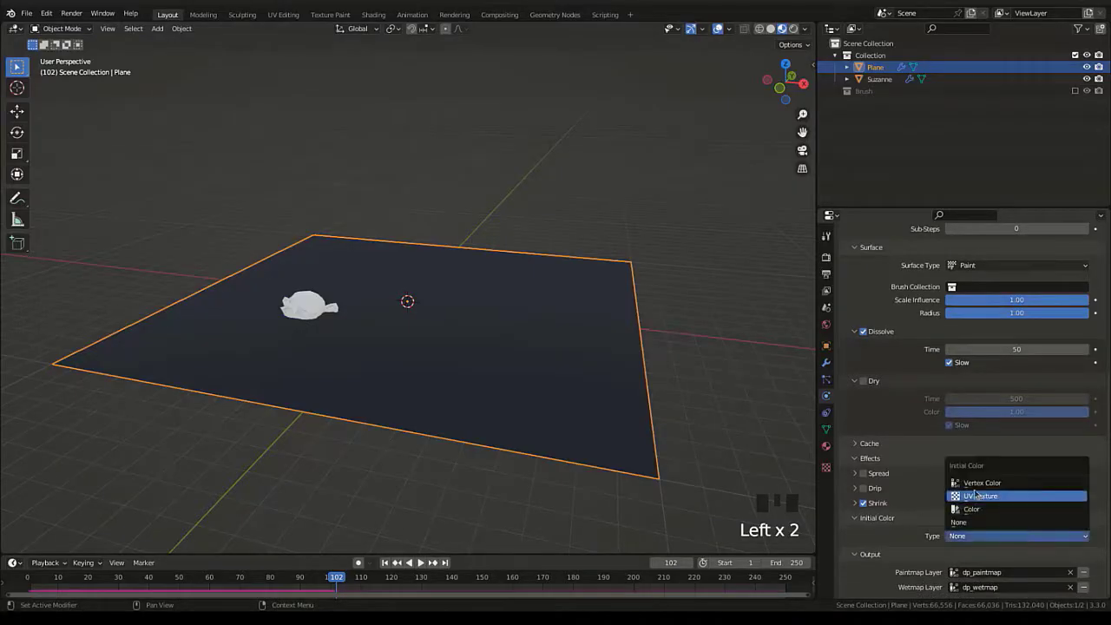
click(1010, 497)
click(1005, 552)
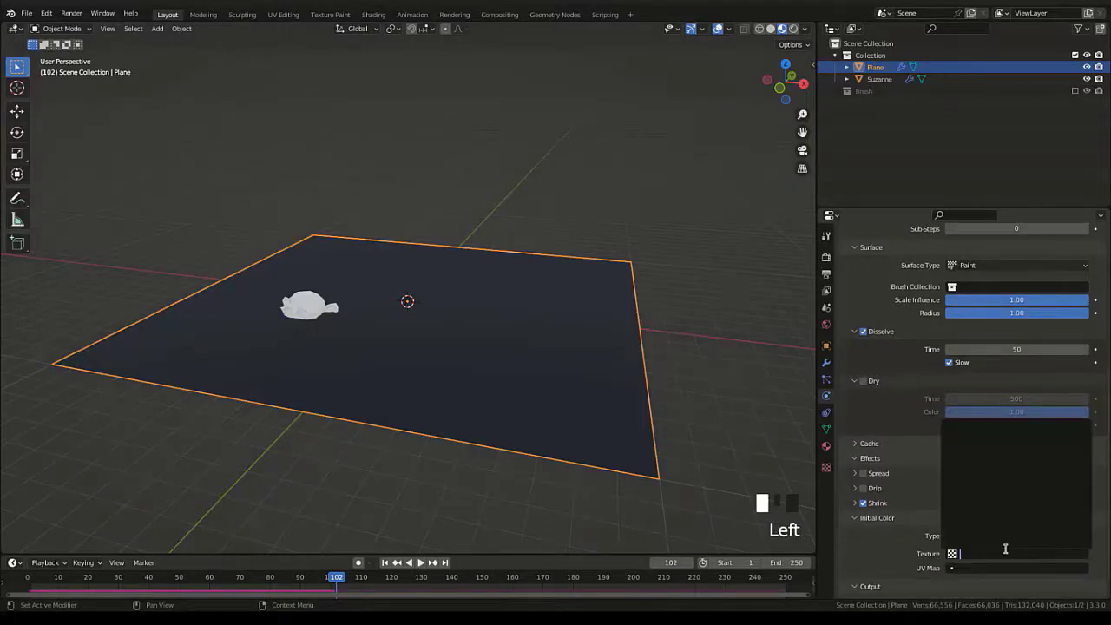
click(988, 538)
click(981, 483)
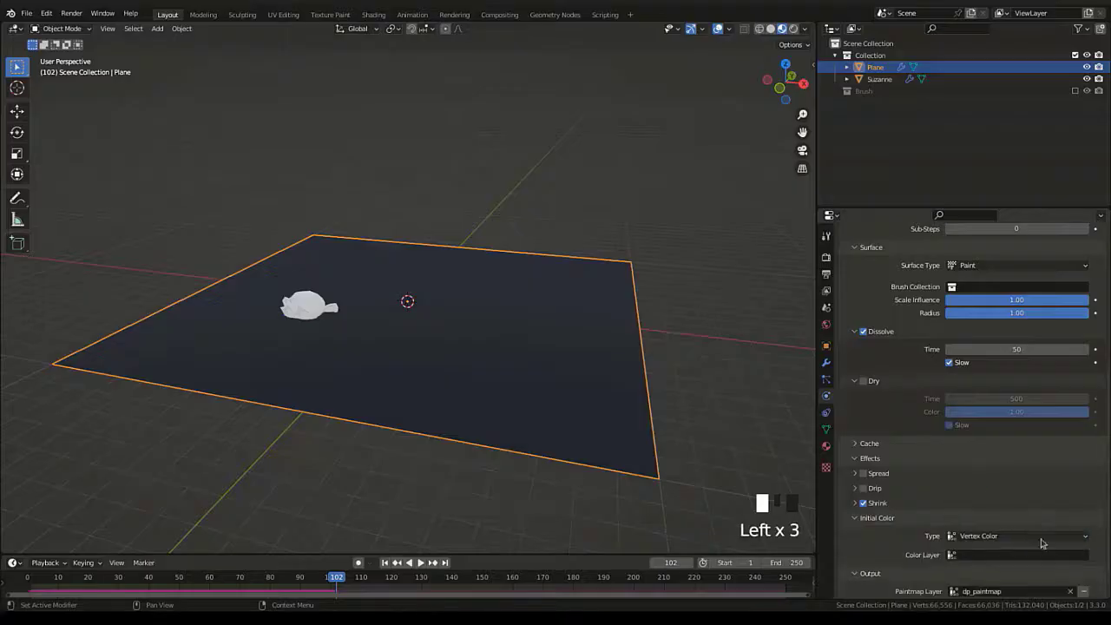
Set the canvas's initial color type to Color and choose red.
click(998, 536)
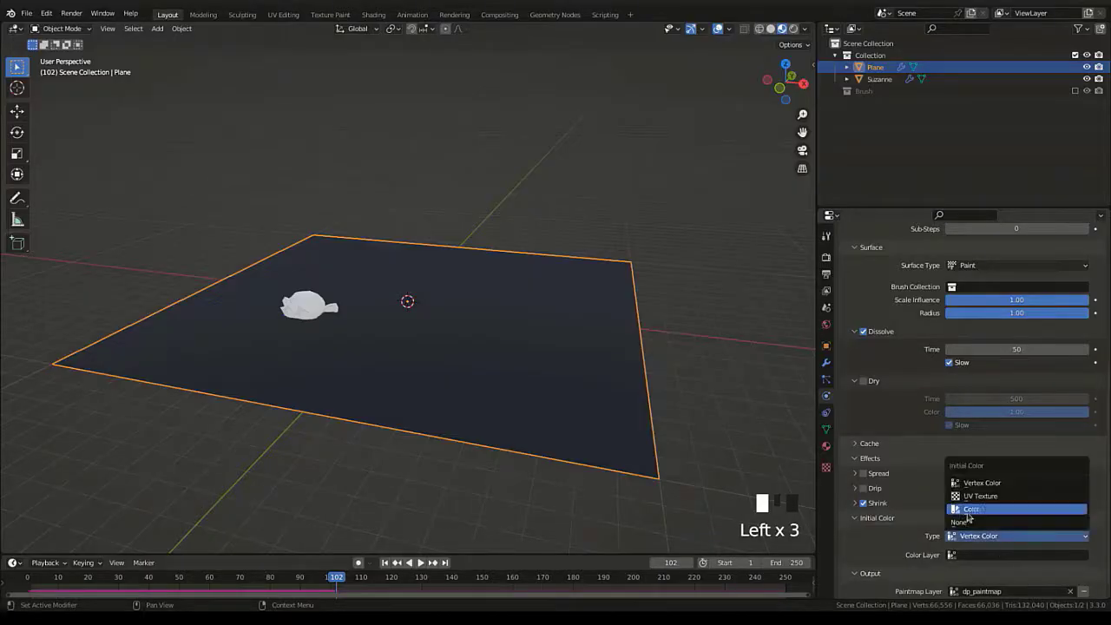
click(986, 511)
click(1024, 554)
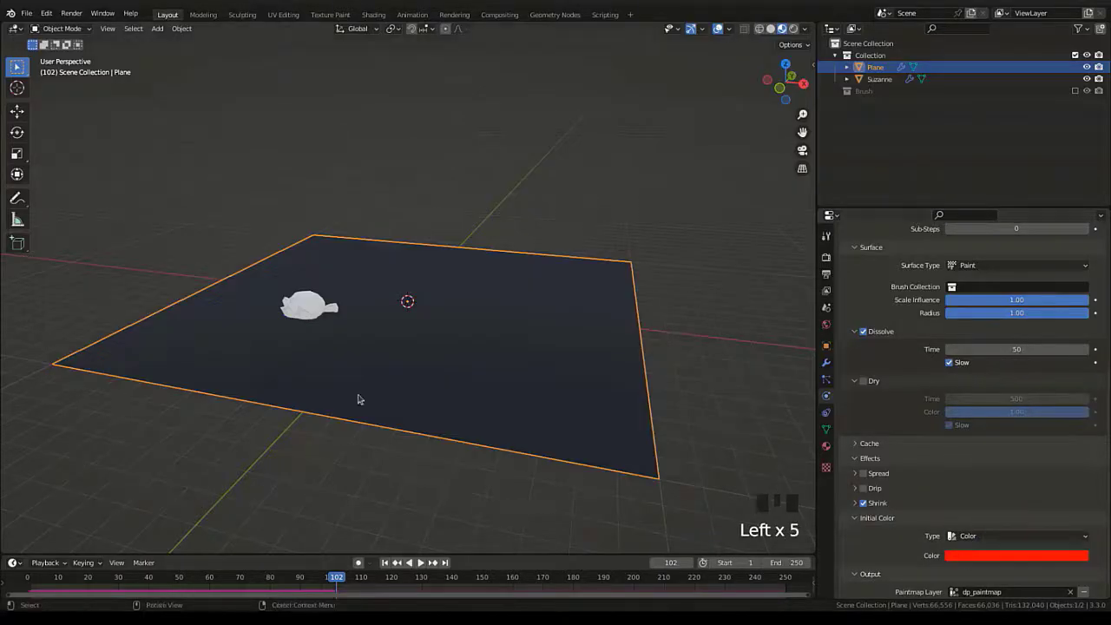
Play from the first frame, move Suzanne across the red plane to paint on it, and return to the start.
key(shift+Left)
key(space)
click(305, 305)
key(g)
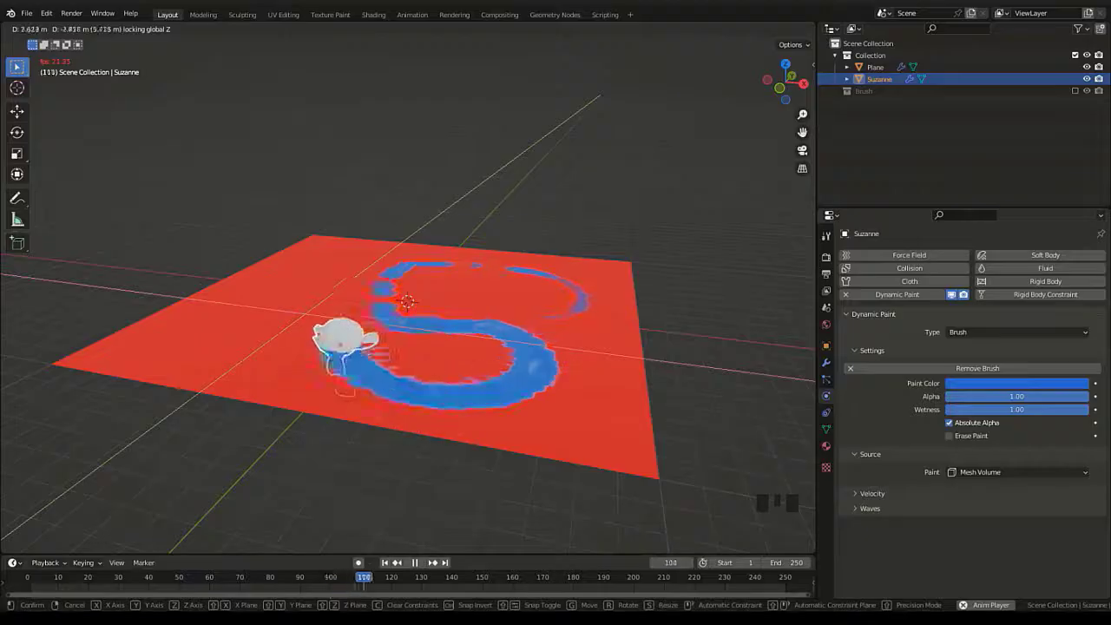
key(shift+Left)
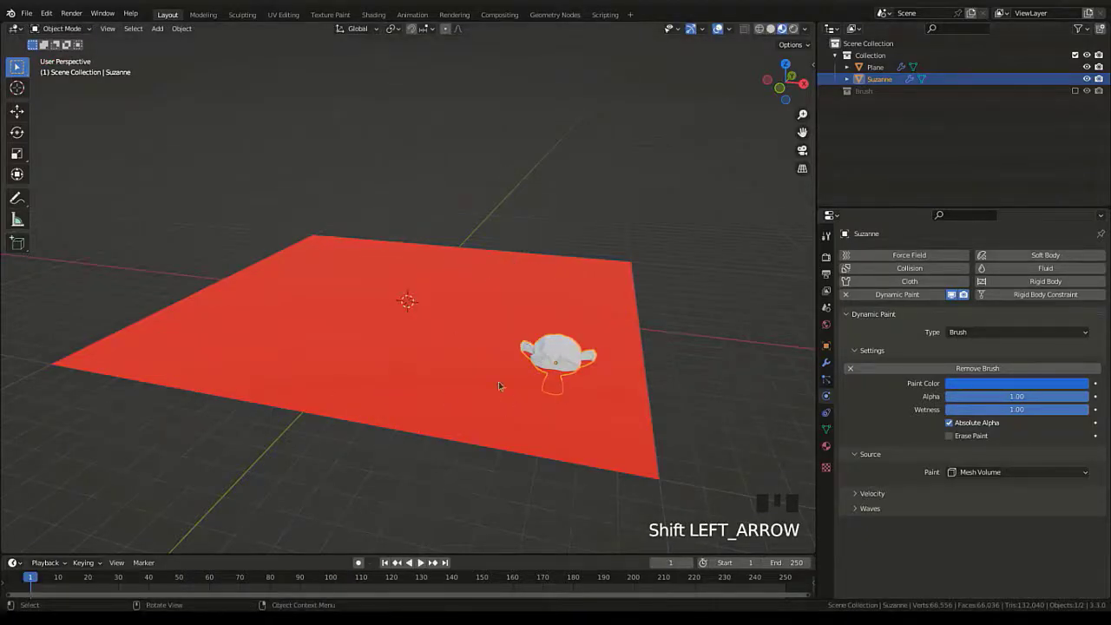
Set Suzanne's paint color to green and move Suzanne across the red plane during playback to paint on it.
click(1081, 384)
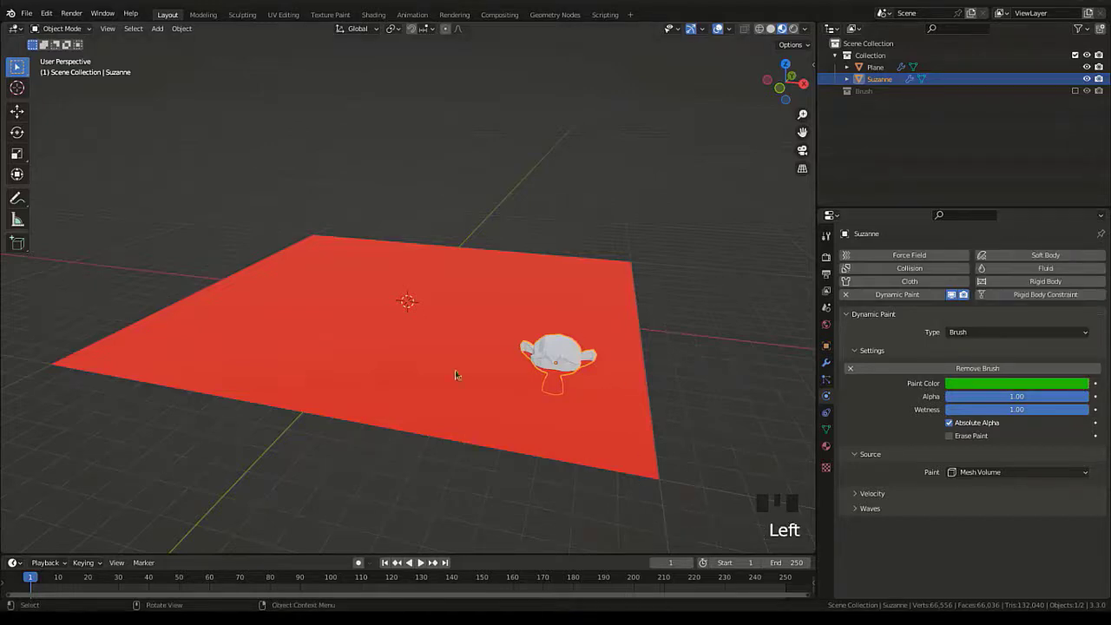
key(g)
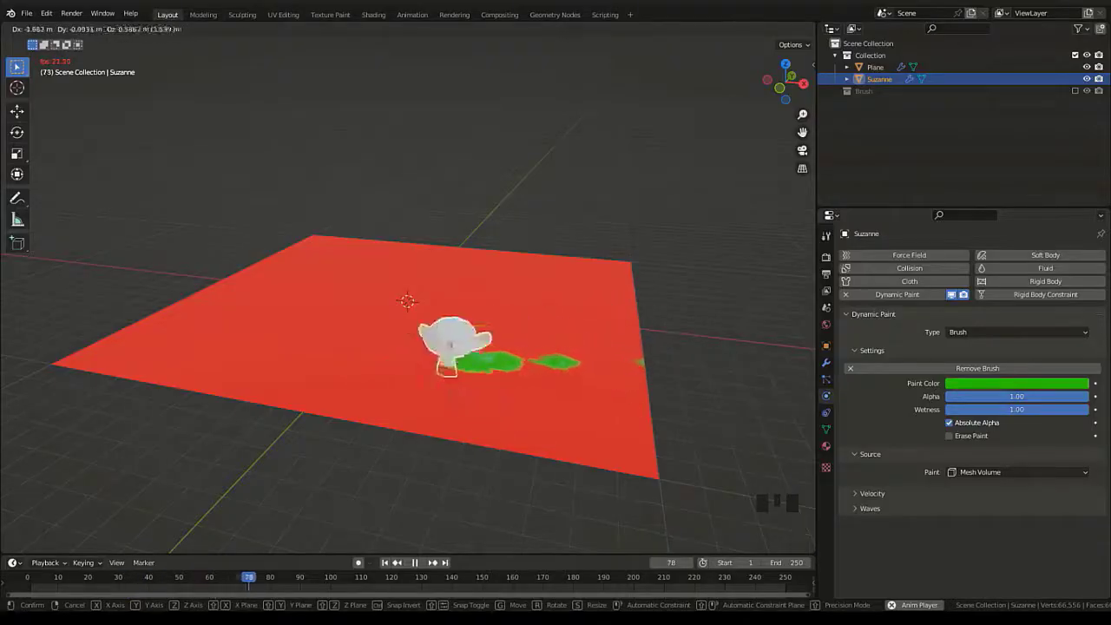
click(544, 323)
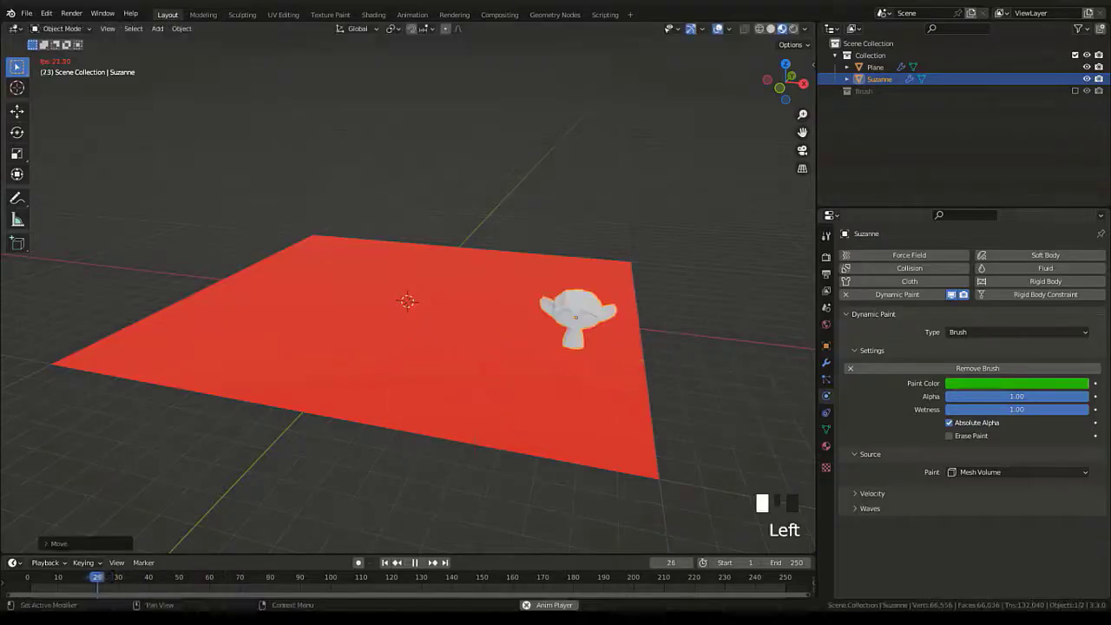
Set Suzanne's paint source to Proximity and move Suzanne above the plane to test it.
click(996, 473)
click(1011, 473)
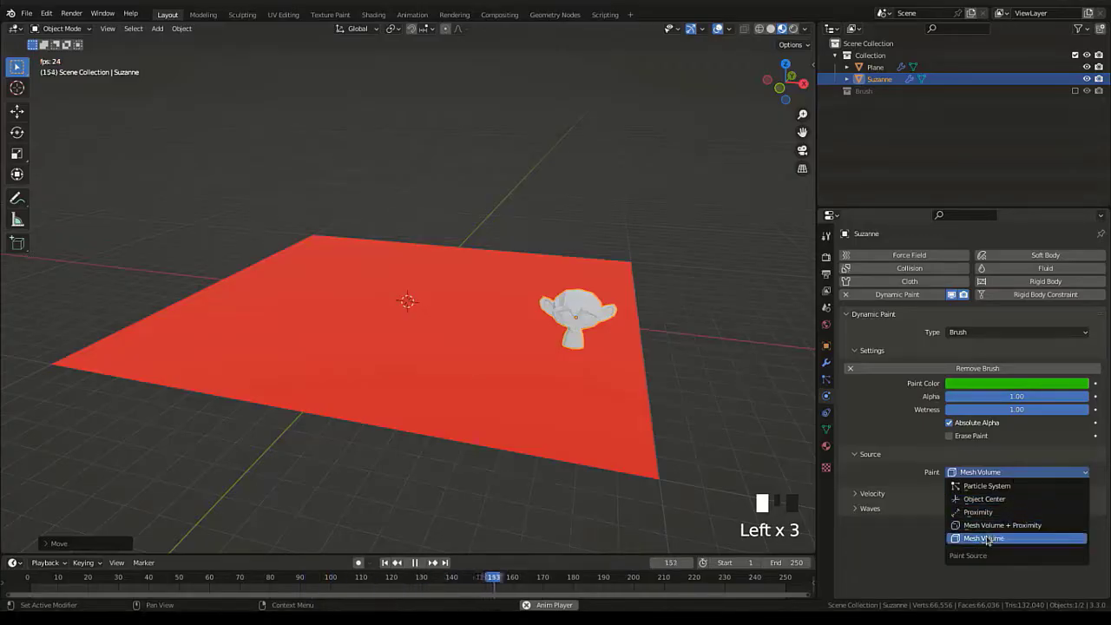
click(991, 470)
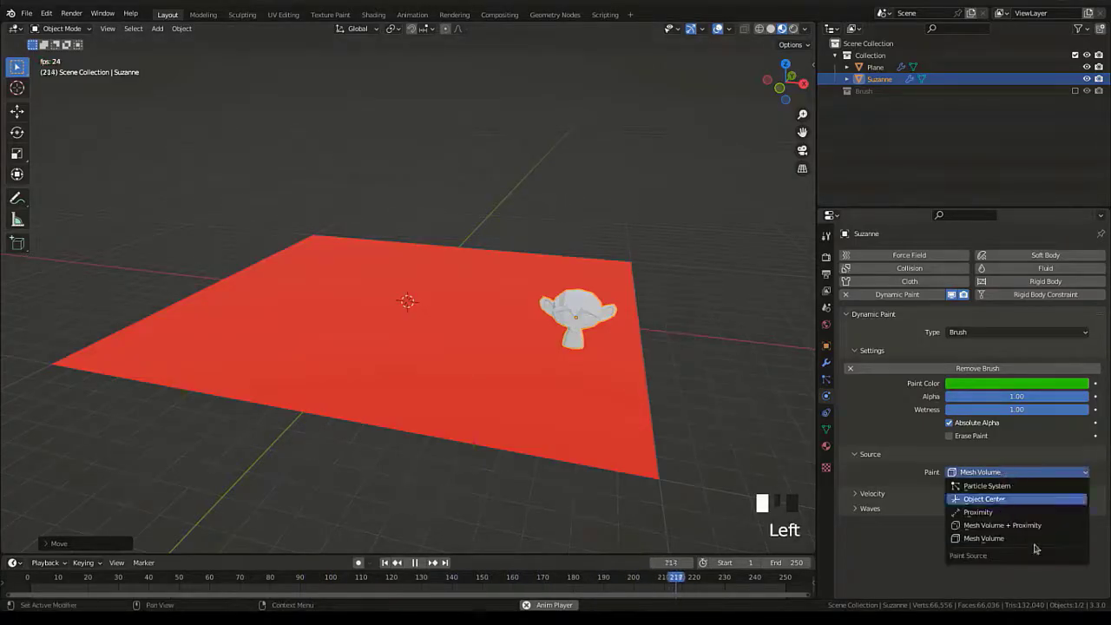
click(990, 514)
key(g)
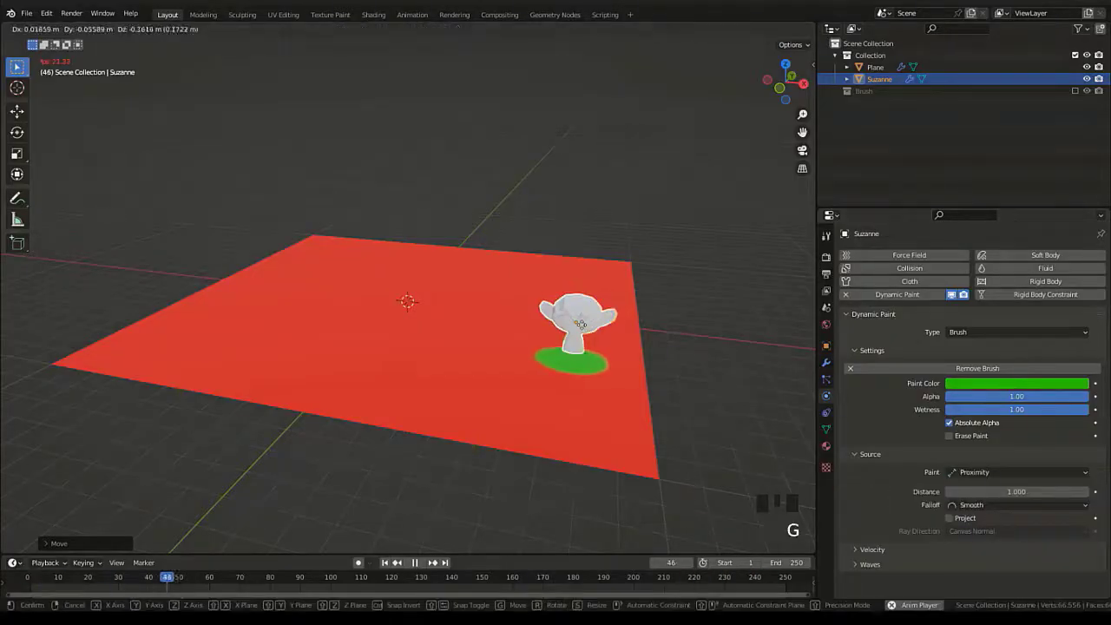
click(499, 328)
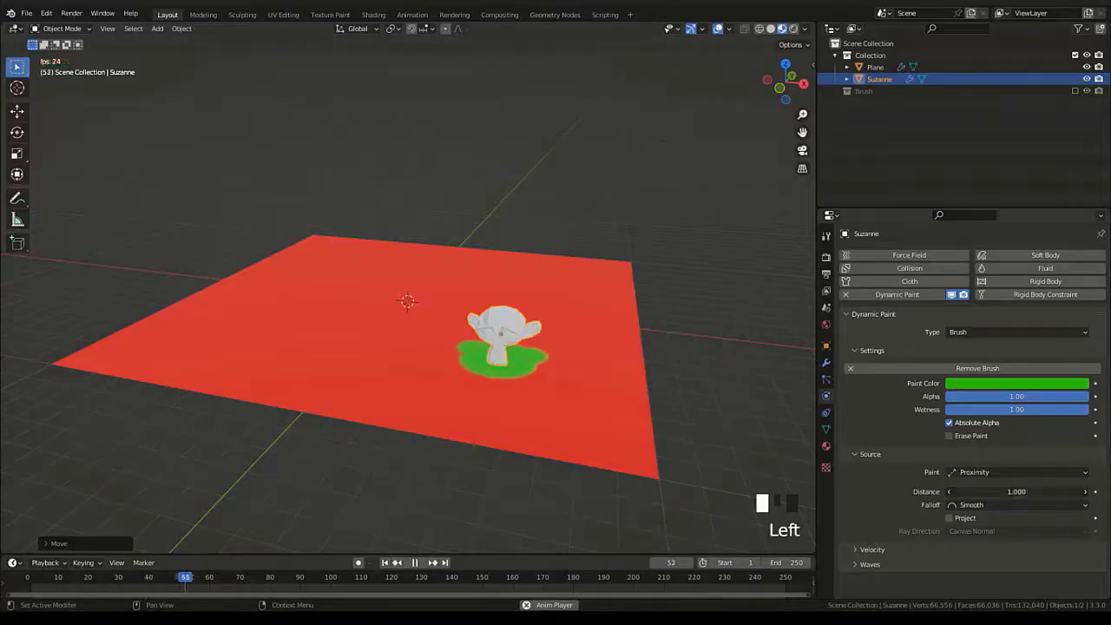
Try a larger proximity distance and a distance of 0, replaying and moving Suzanne over the plane.
drag(1017, 491, 1099, 491)
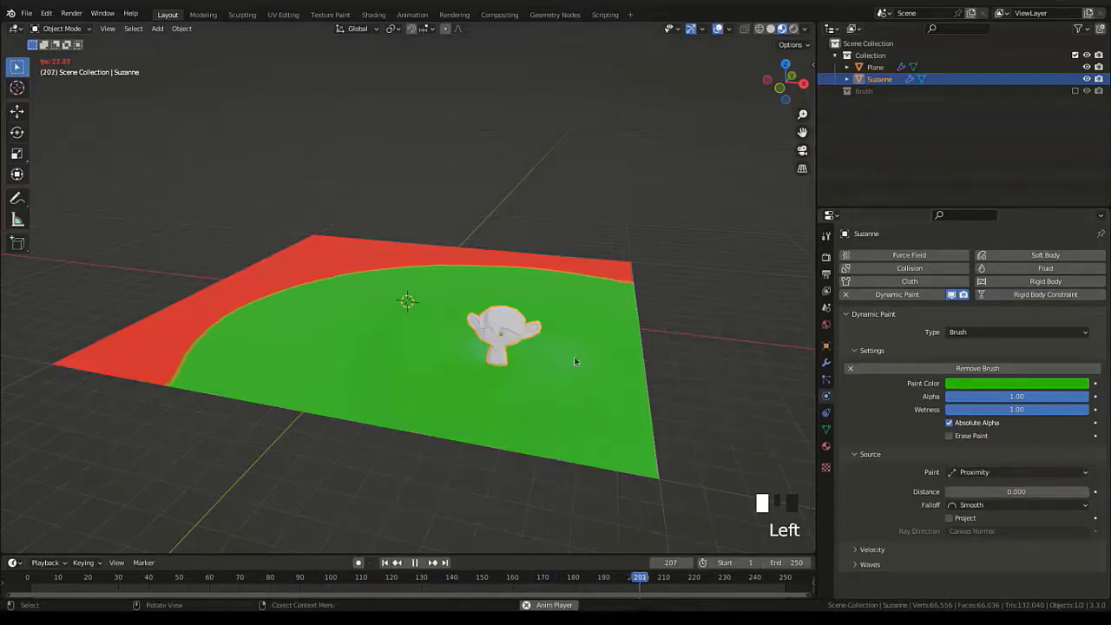
key(shift+Left)
key(g)
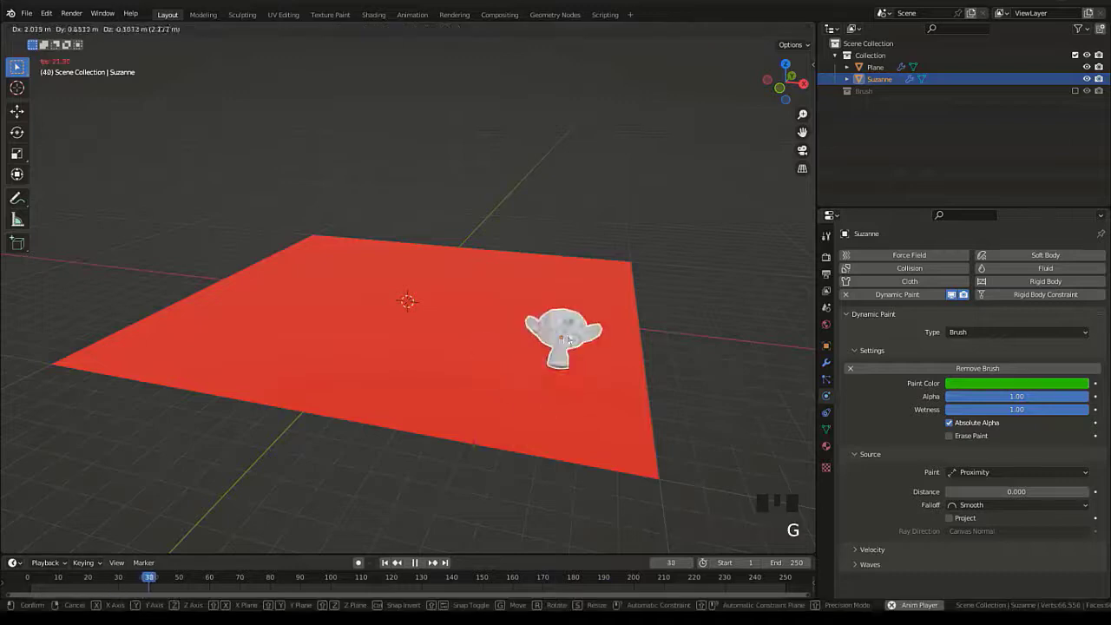
right_click(569, 337)
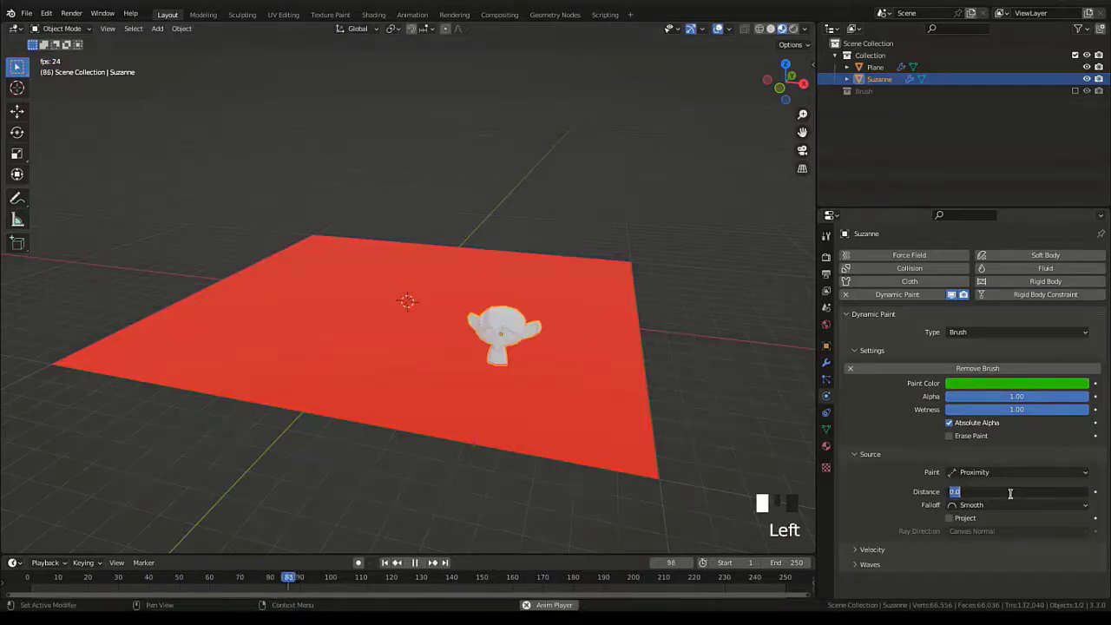
Set the proximity distance to 1 and move Suzanne back and forth above the plane to paint a trail.
key(Return)
middle_drag(532, 328, 539, 337)
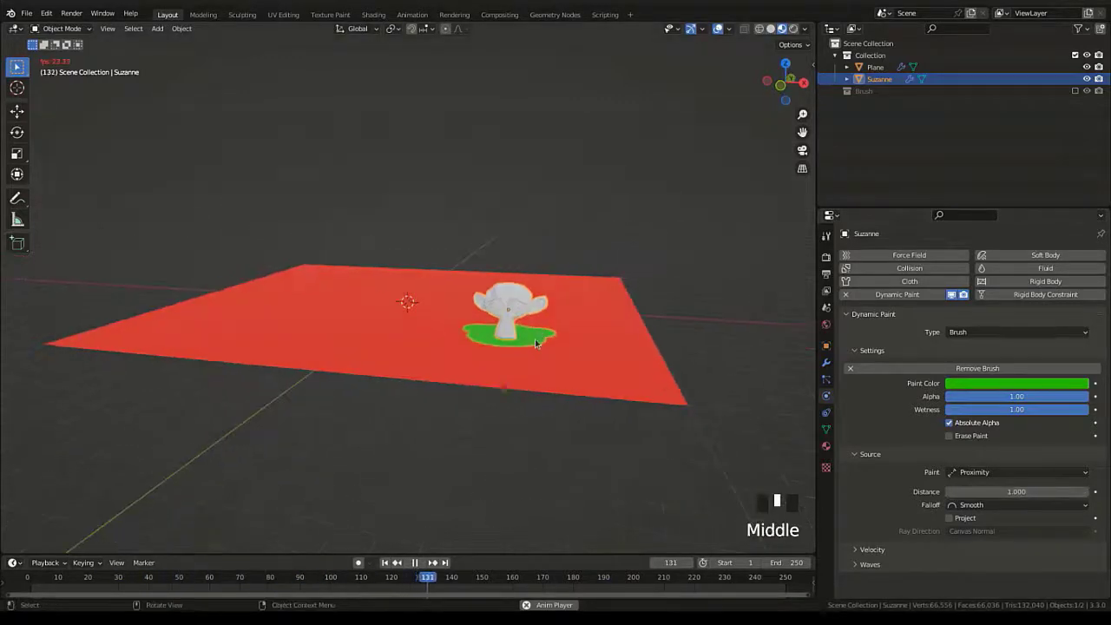
scroll(545, 334, up, 2)
key(g)
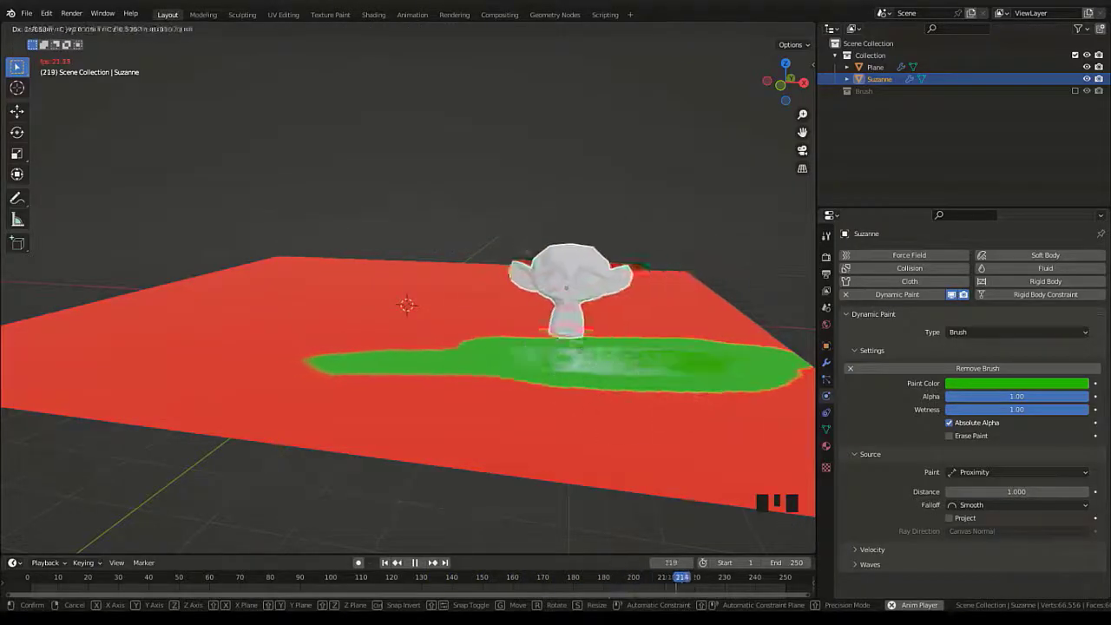
click(607, 330)
Set the paint source to Mesh Volume + Proximity and move Suzanne through the plane to test it.
click(1015, 472)
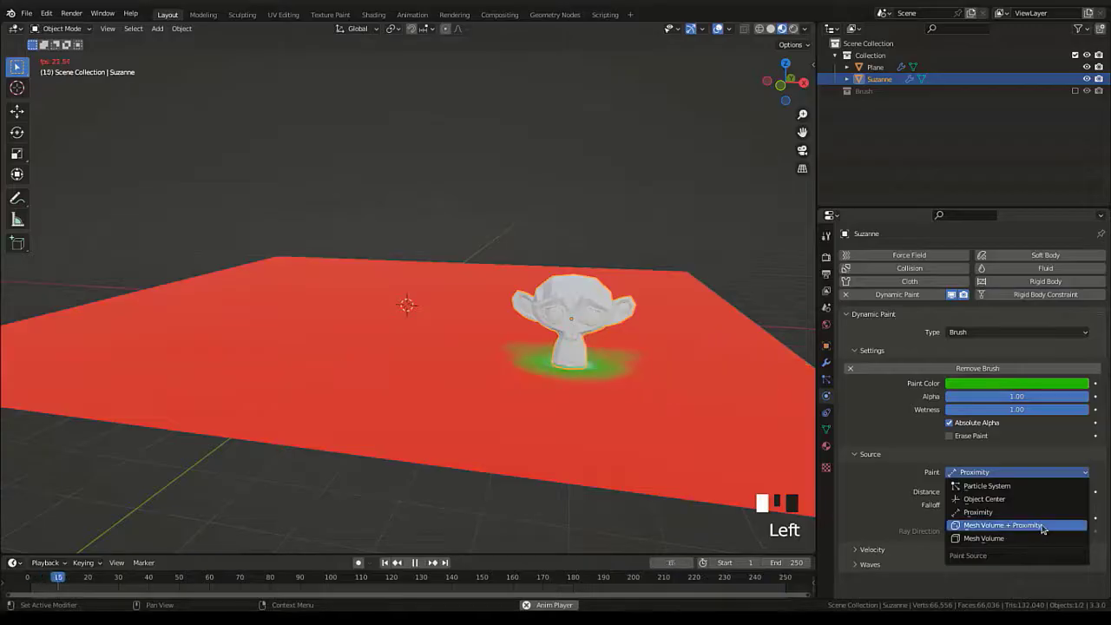
click(1007, 525)
scroll(605, 371, down, 3)
key(g)
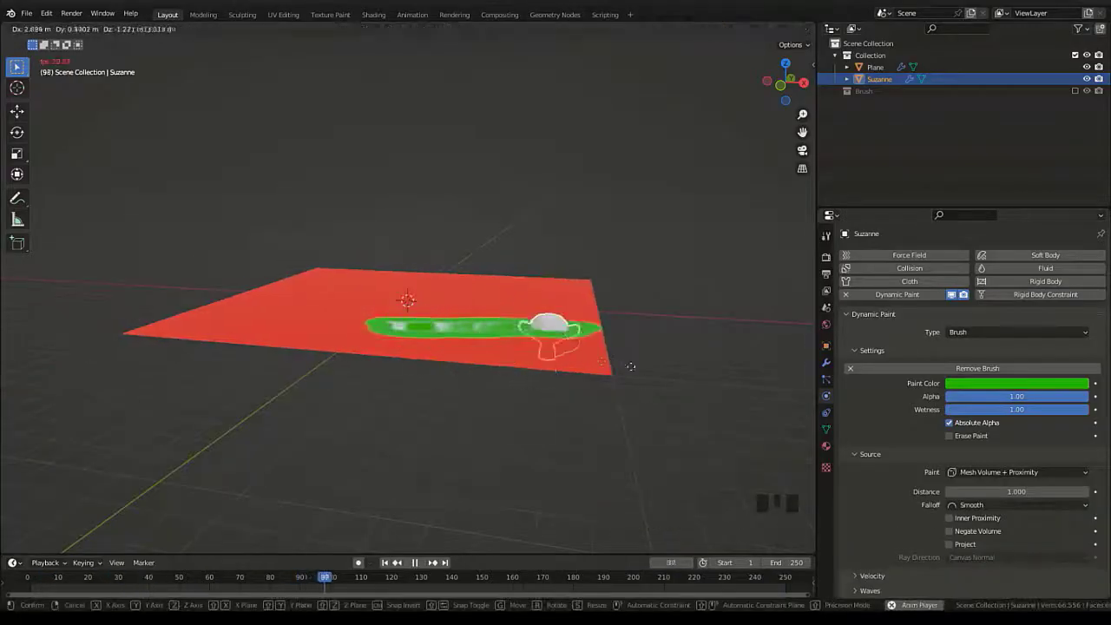
click(563, 355)
Set the paint source to Object Center and test it by moving Suzanne over the plane.
click(1016, 472)
click(1002, 500)
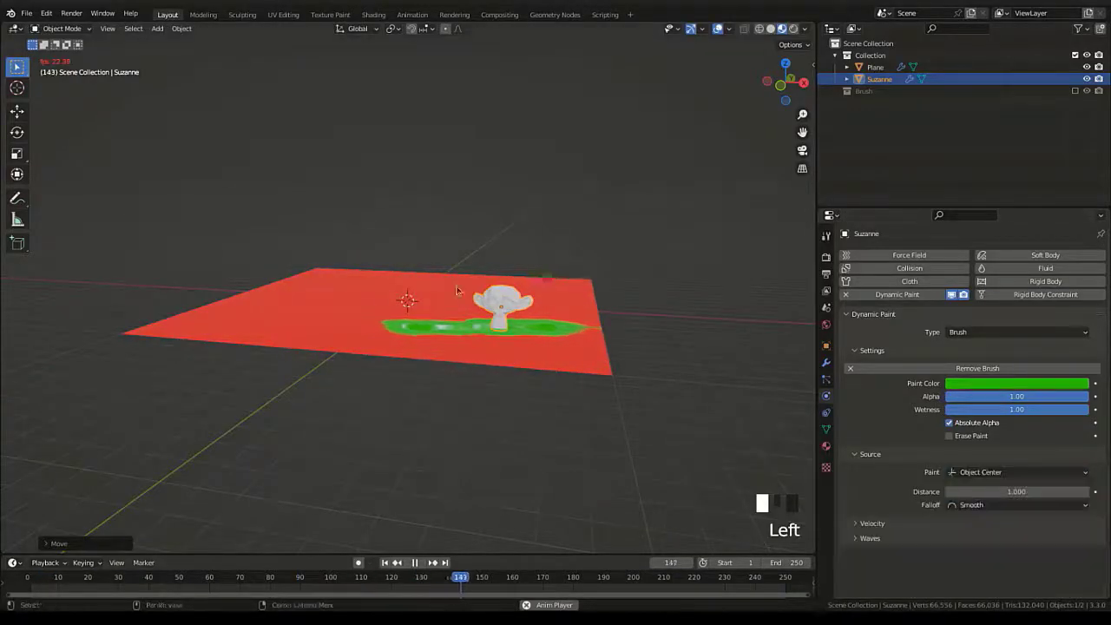
middle_drag(468, 408, 476, 356)
key(g)
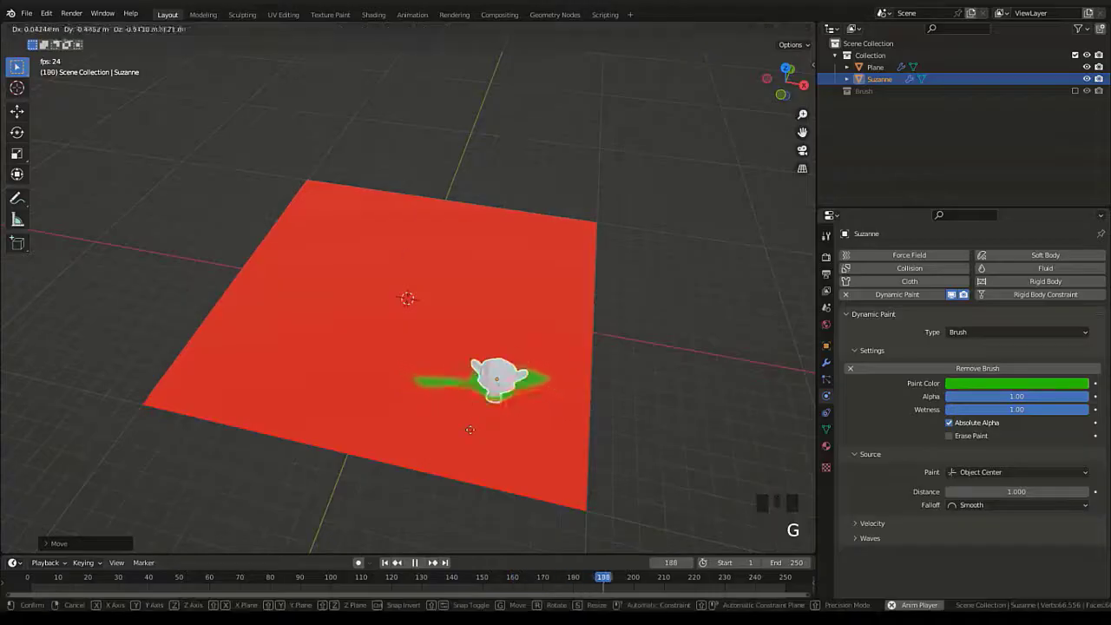
right_click(473, 404)
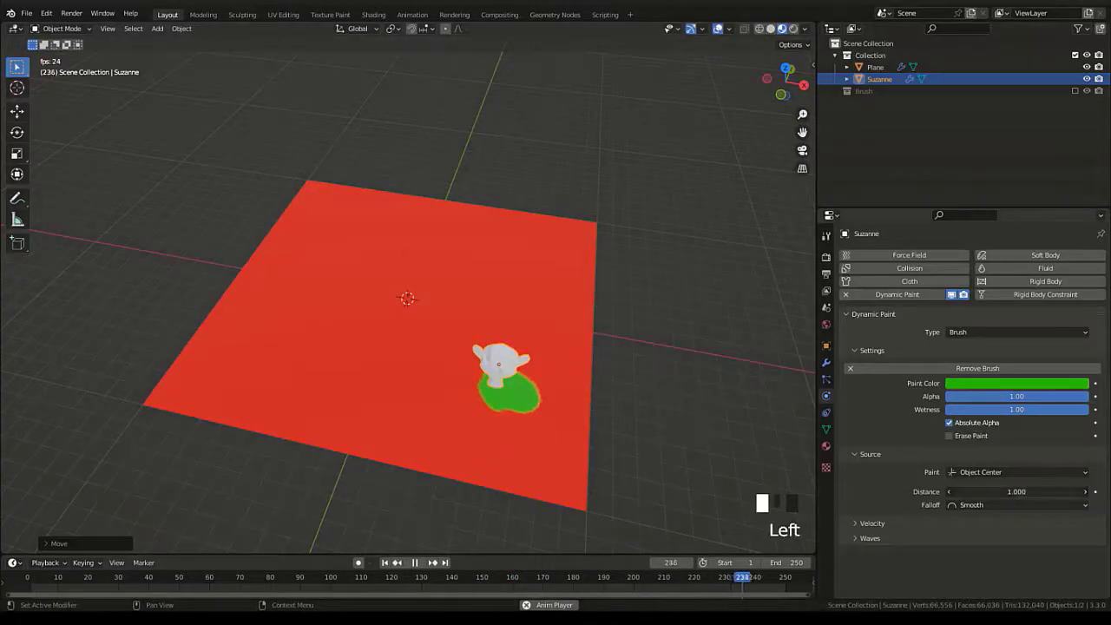
Set the Object Center distance to 3 and move Suzanne around the plane with movement locked to the horizontal directions.
drag(1016, 491, 1058, 491)
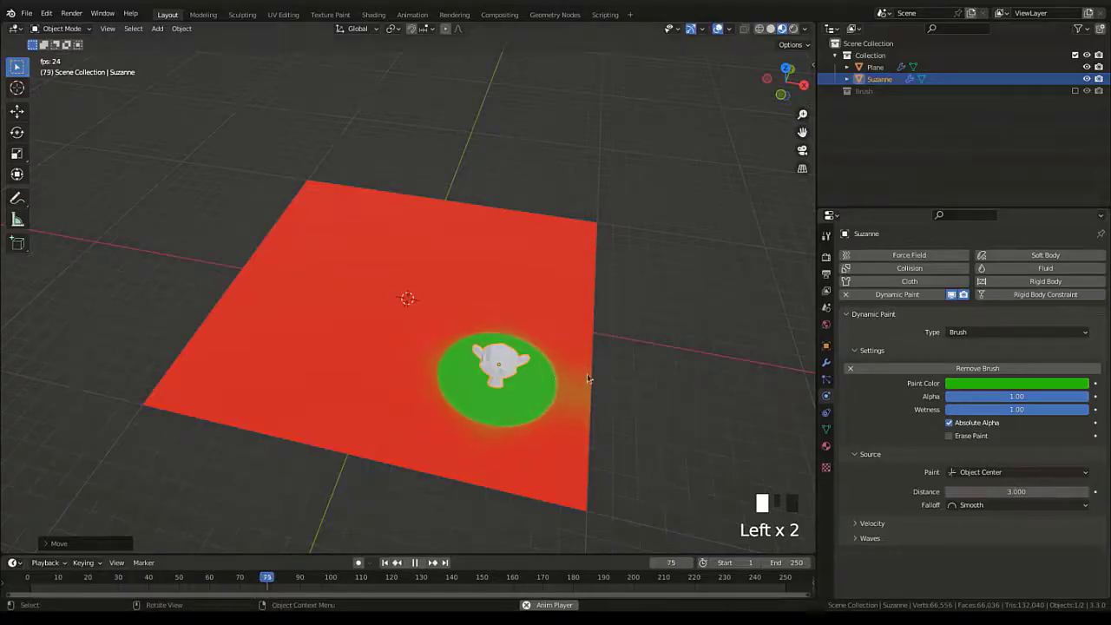
key(g)
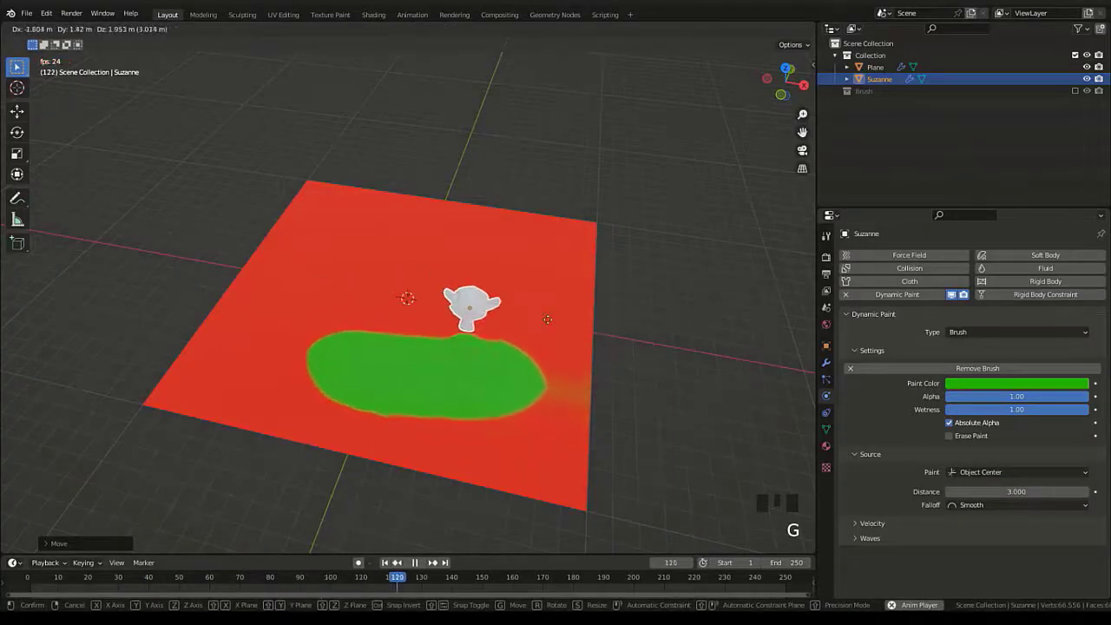
key(shift+z)
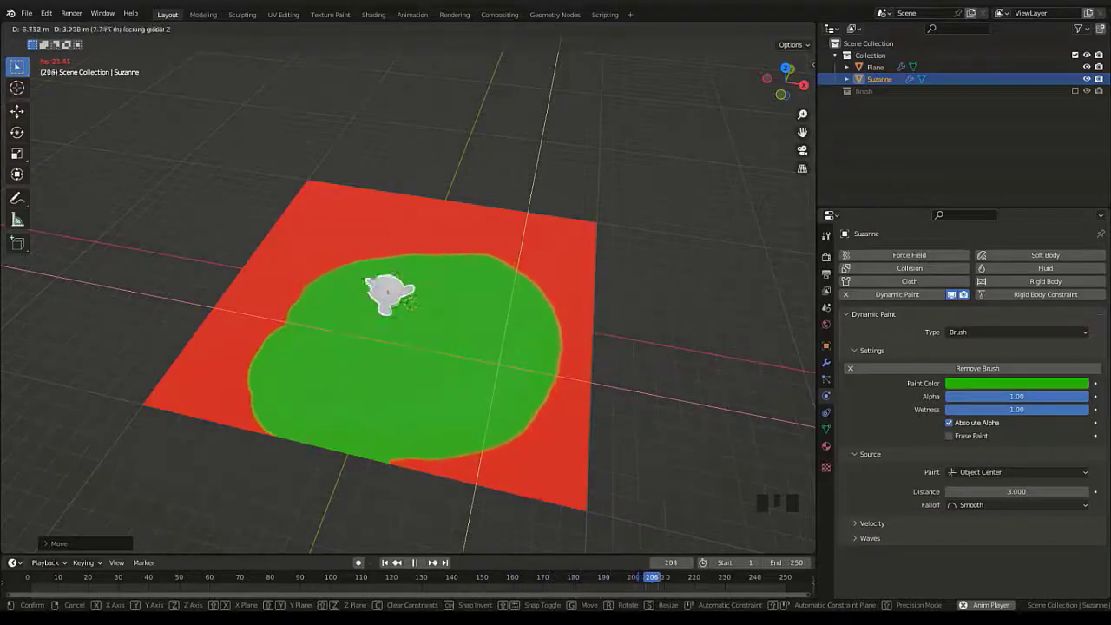
click(703, 466)
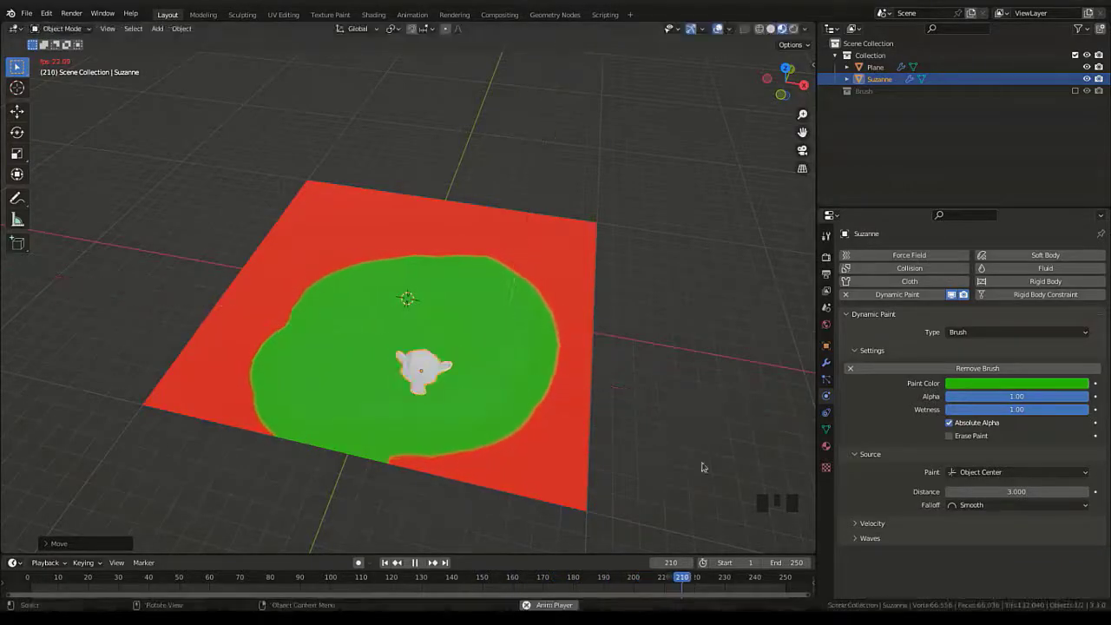
Set Suzanne's paint source to Particle System and restart the playback.
click(1030, 477)
click(1036, 486)
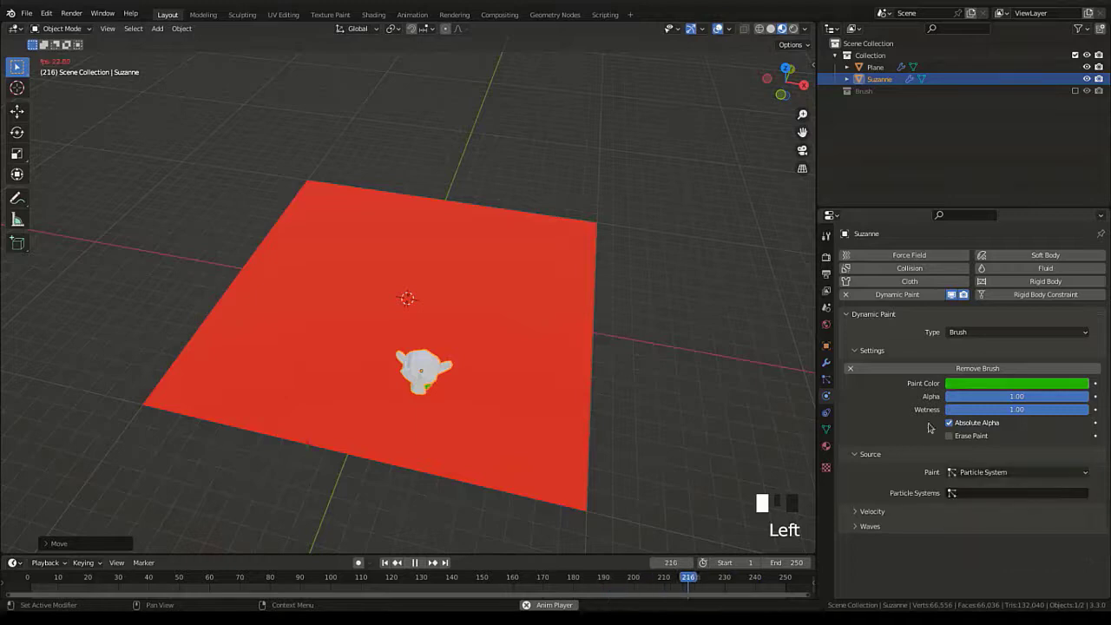
key(Left)
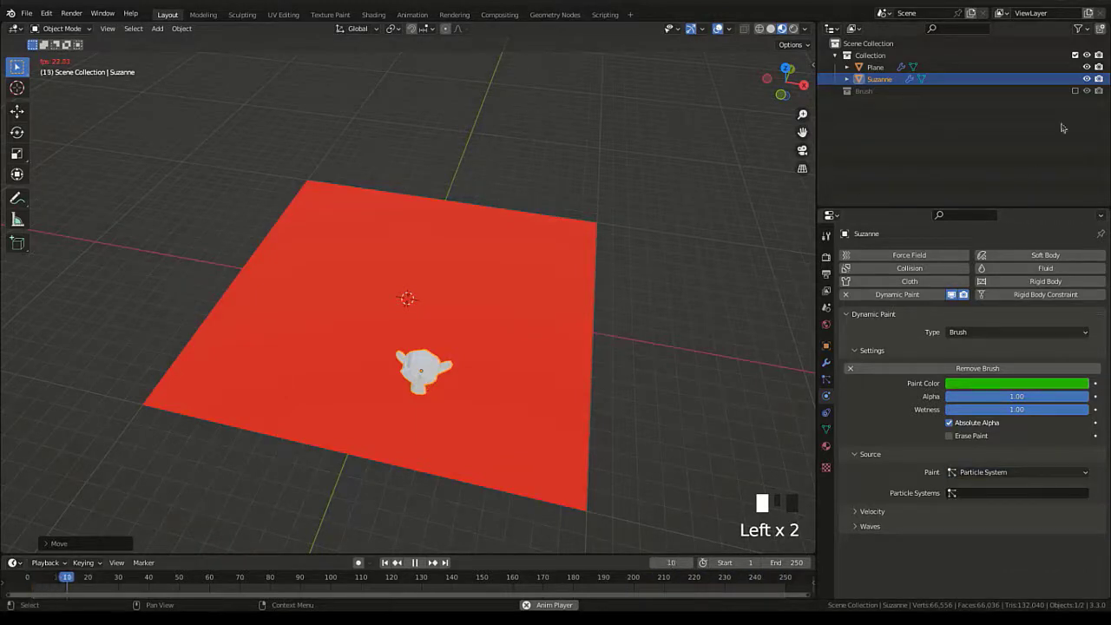
Enable the Brush collection in the scene and select the icosphere to examine its particle system brush settings.
click(1077, 90)
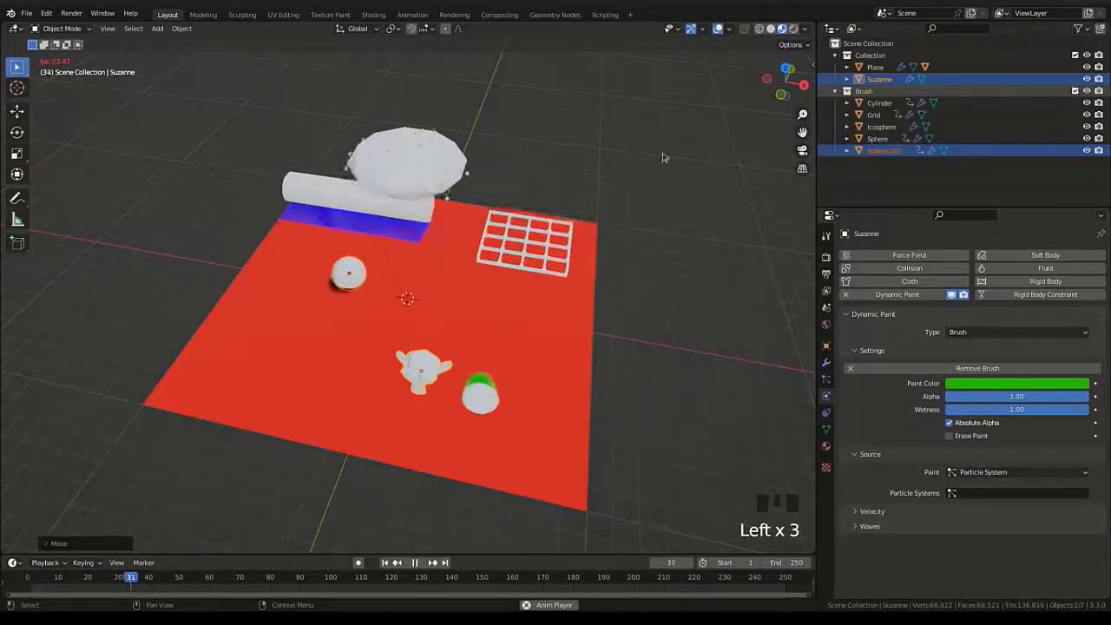
click(419, 143)
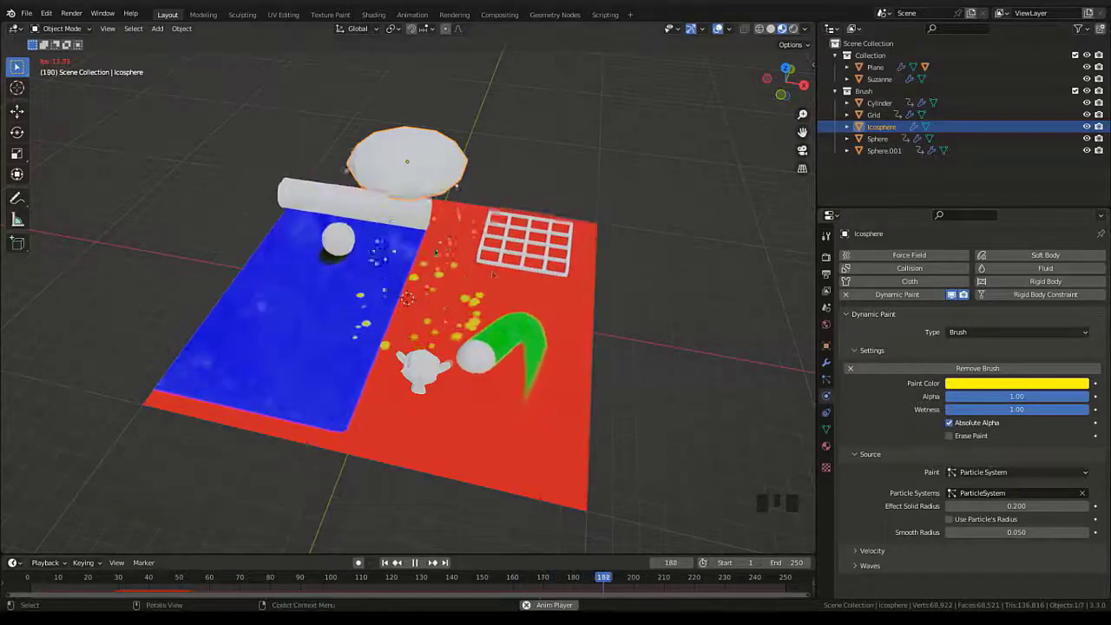
middle_drag(492, 274, 446, 247)
Select the plane and try to assign the Brush collection as its canvas surface's brush collection.
click(556, 334)
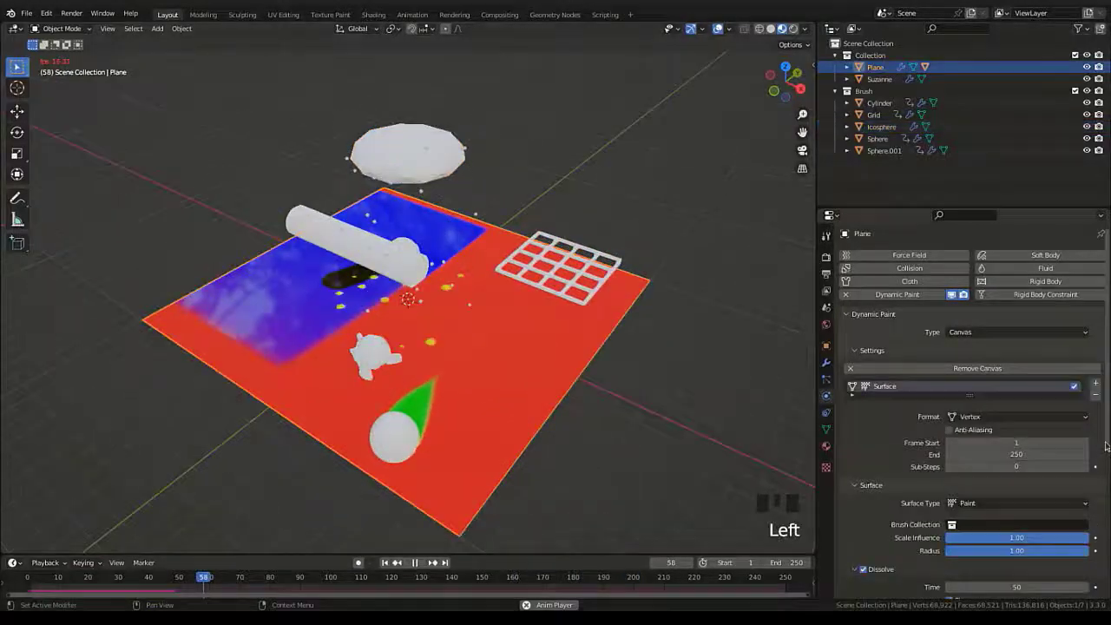
scroll(967, 427, down, 5)
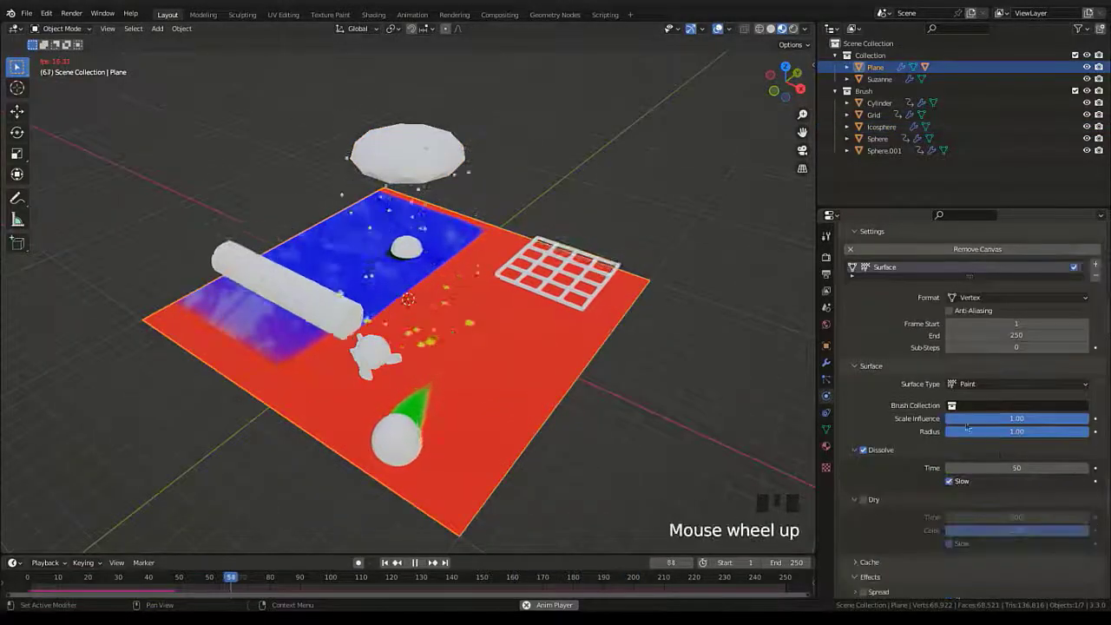
click(998, 406)
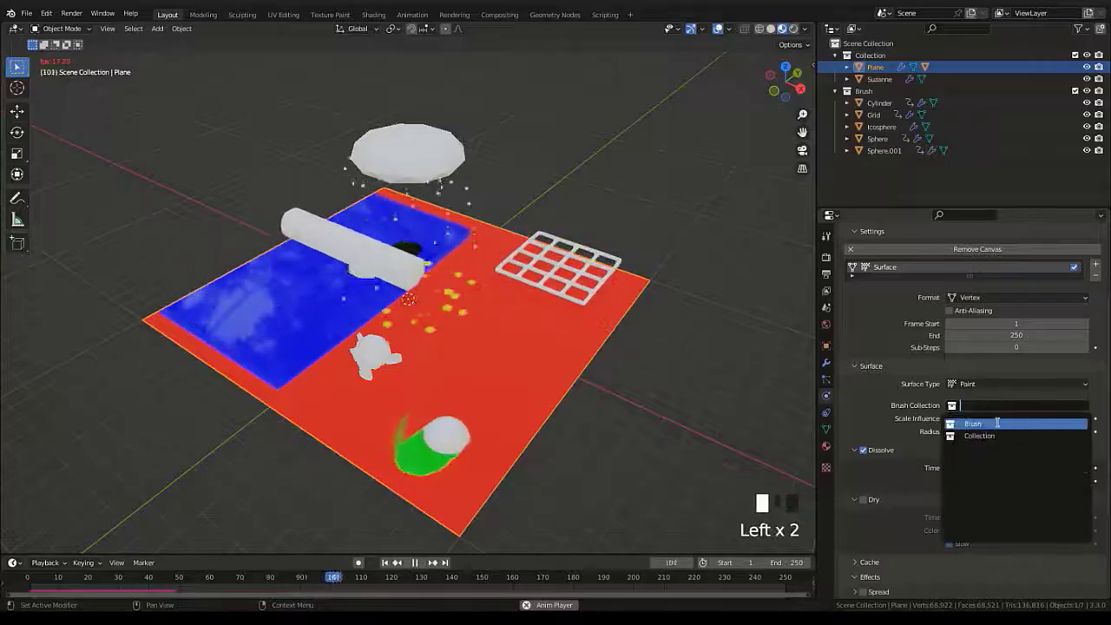
click(972, 424)
Set Suzanne's paint source to Mesh Volume and move Suzanne across the plane to paint on it.
click(373, 356)
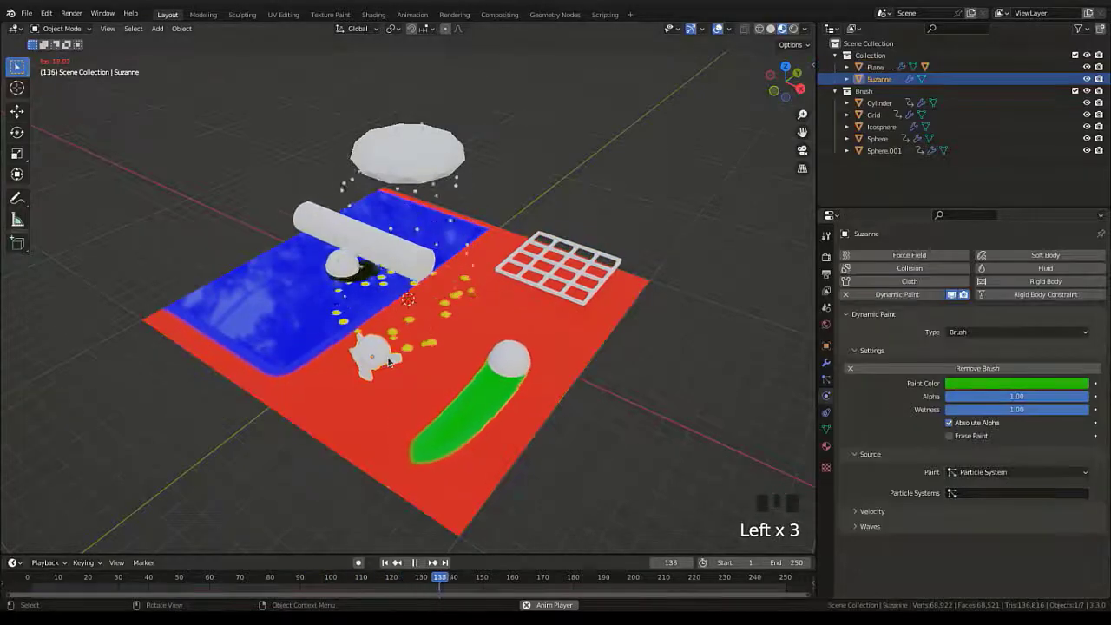
key(g)
key(Escape)
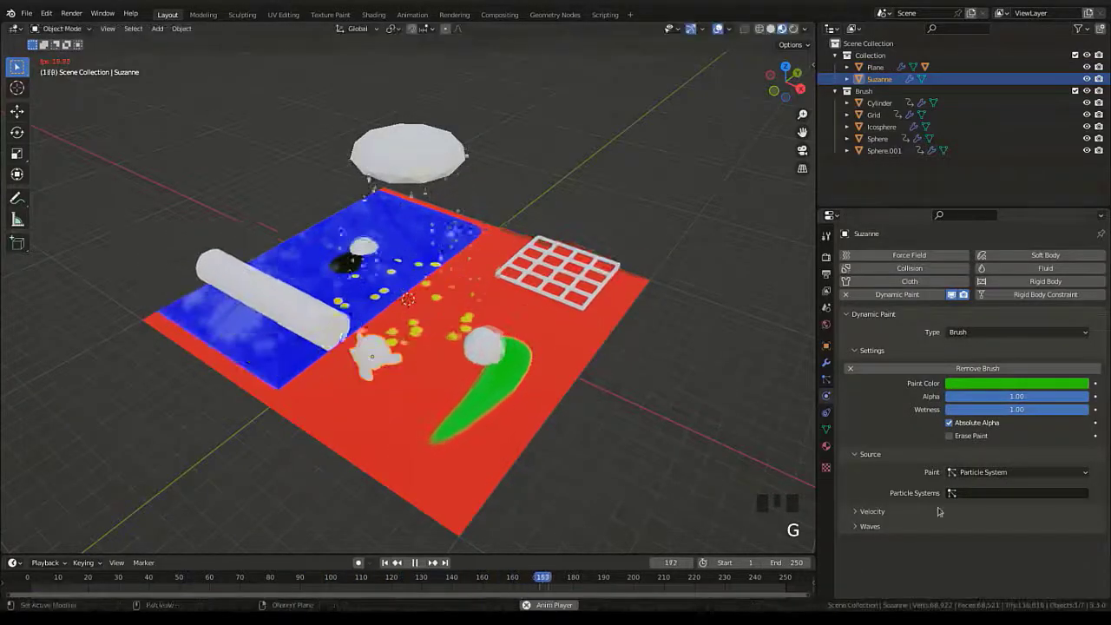
click(1016, 472)
click(983, 538)
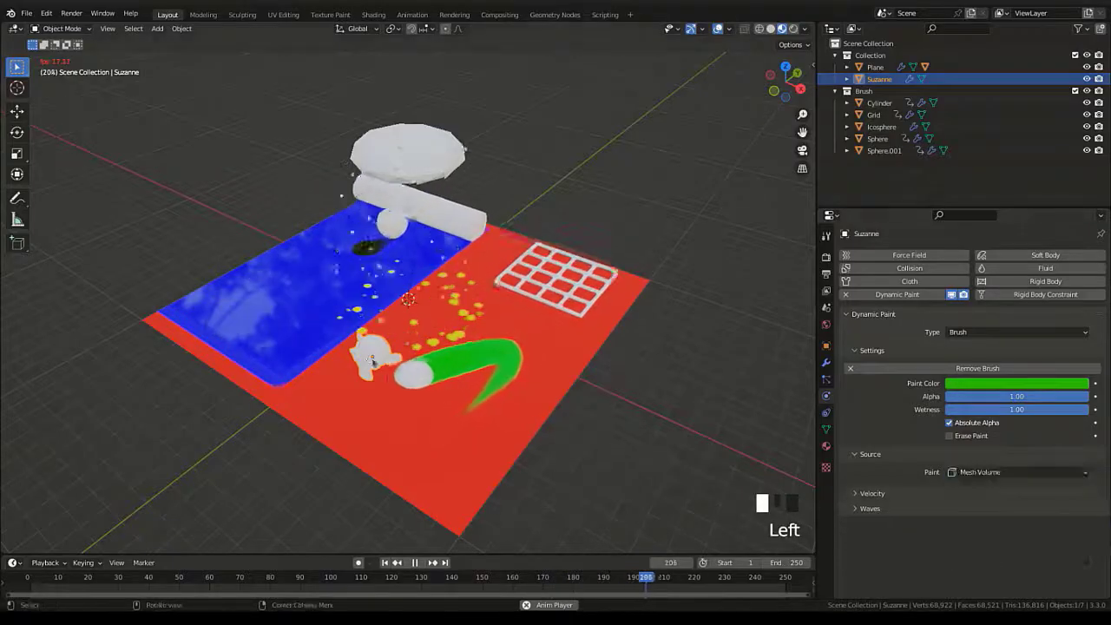
key(g)
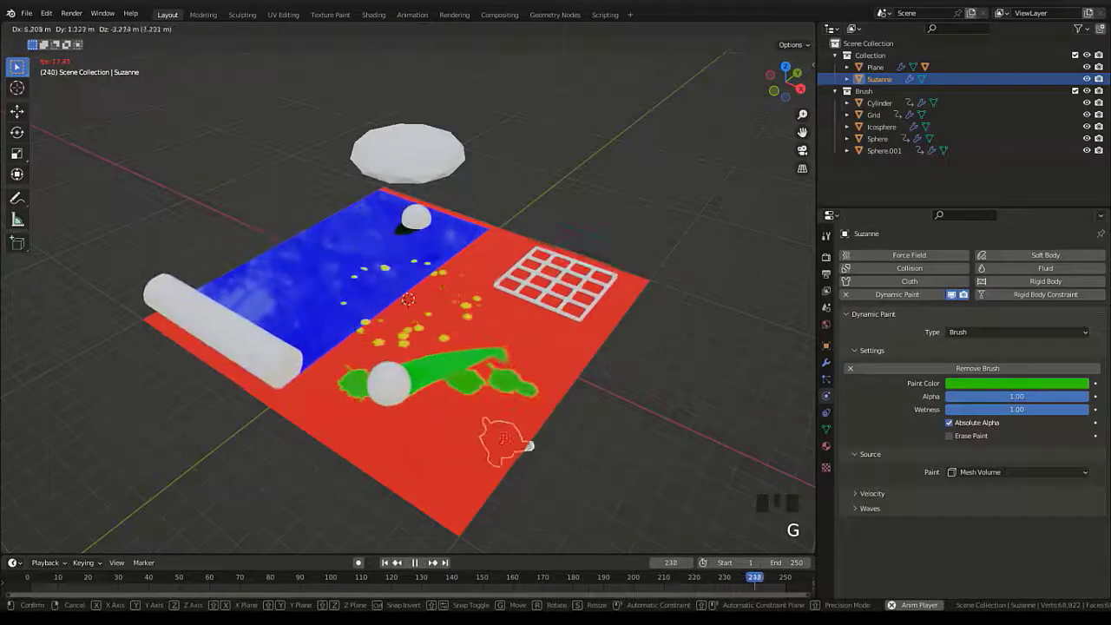
click(520, 443)
Limit the plane's canvas surface to the Brush collection.
click(567, 360)
scroll(969, 390, down, 5)
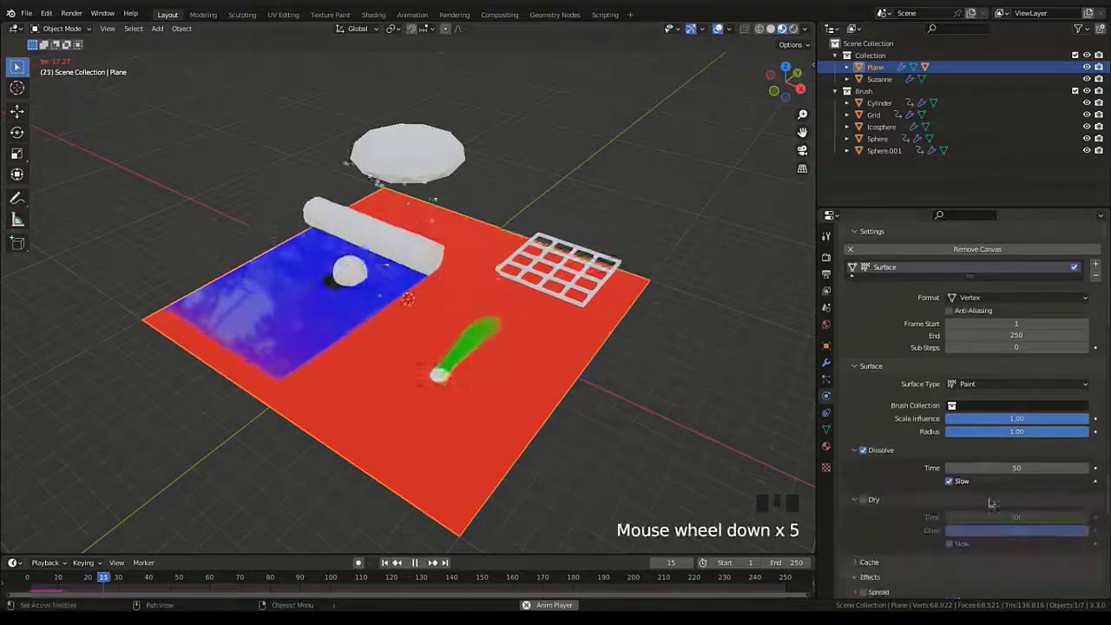
click(969, 405)
click(973, 423)
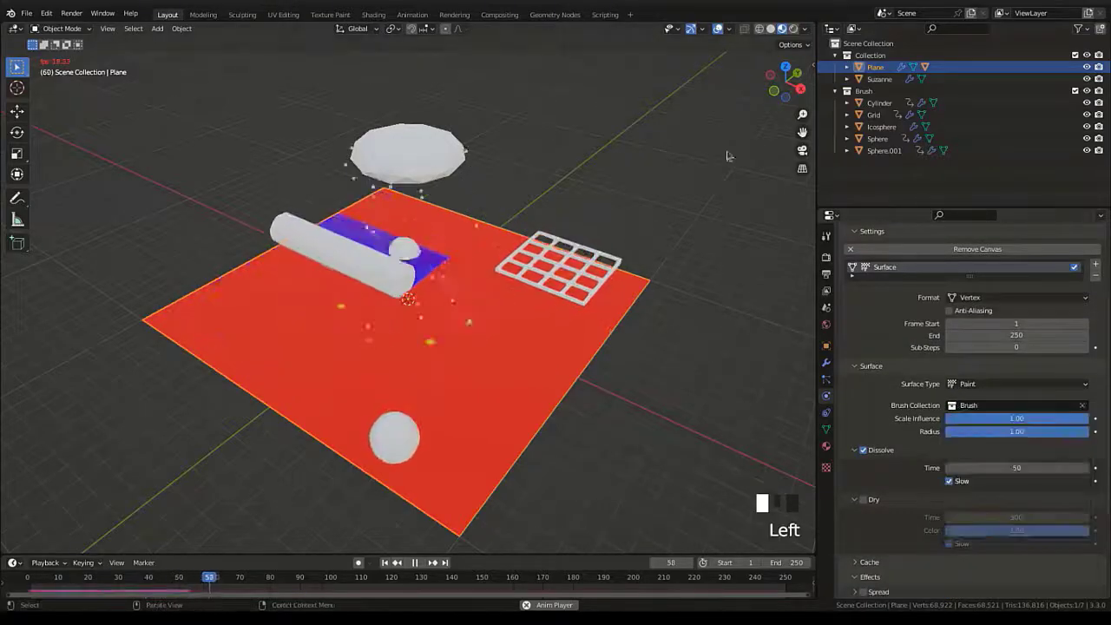
Move Suzanne over the plane during playback to test whether it still paints on the canvas.
click(879, 79)
key(g)
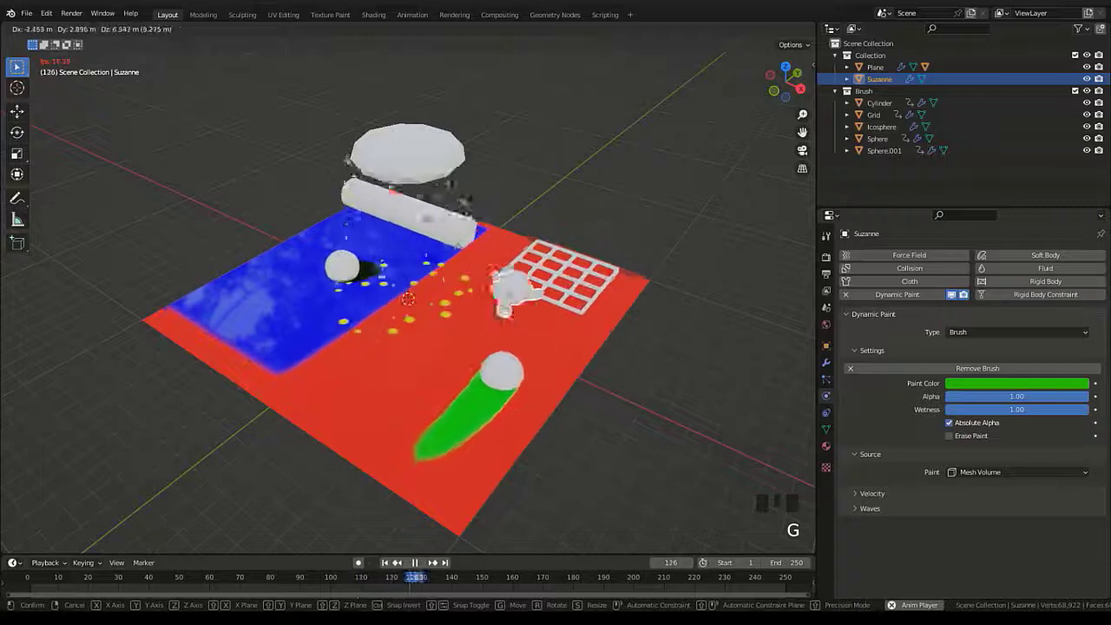
click(488, 340)
Set the Initial Color type of the plane's canvas surface to None.
click(876, 66)
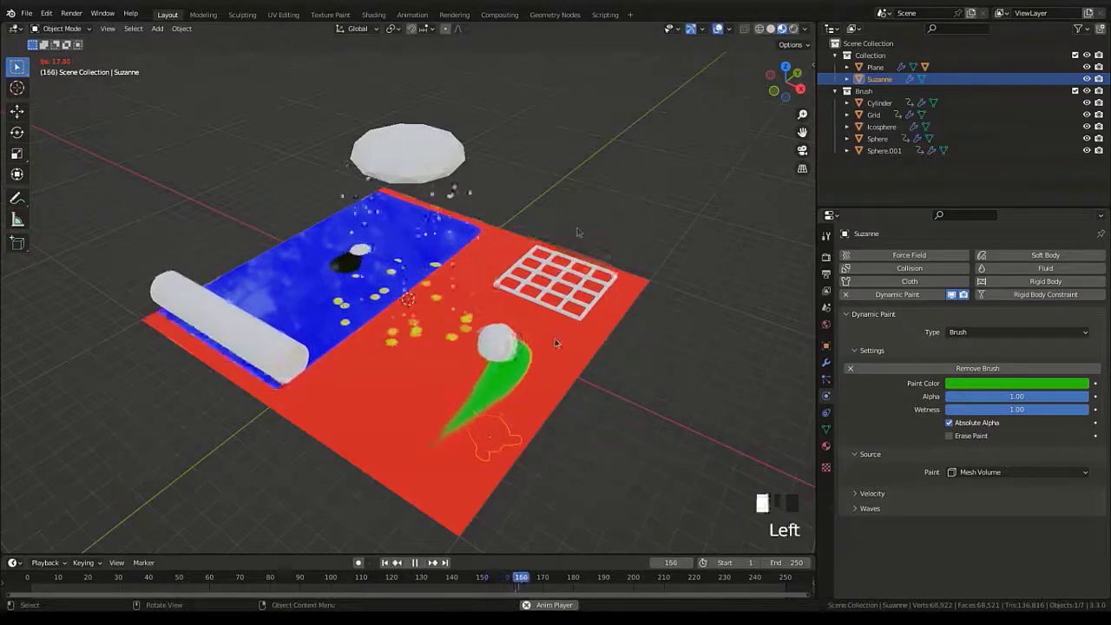
scroll(979, 520, down, 3)
scroll(979, 520, down, 2)
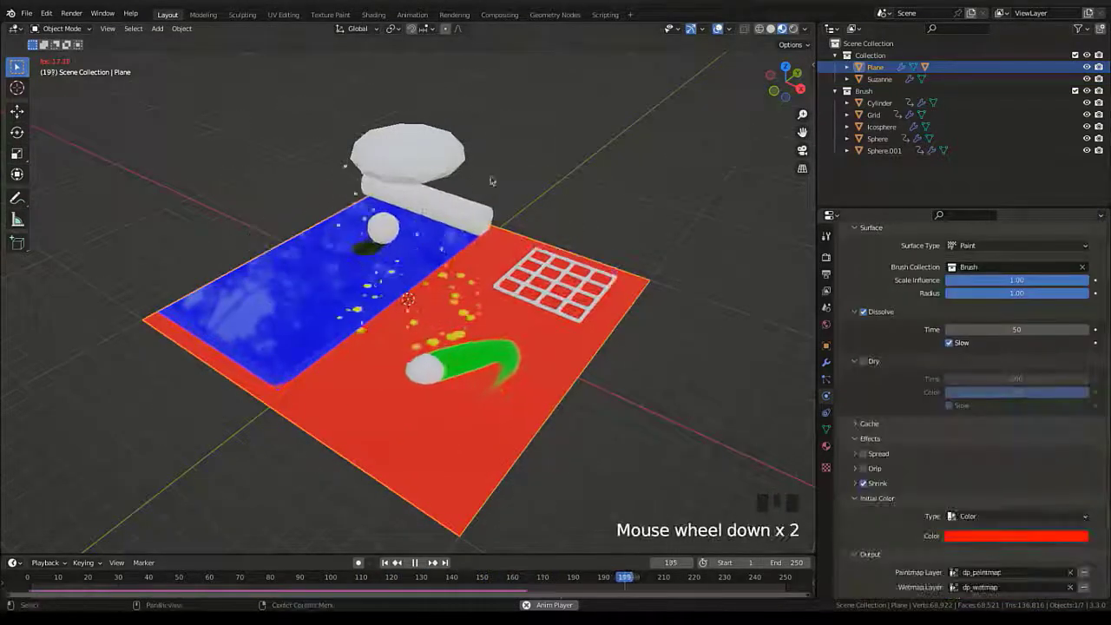
click(998, 516)
click(959, 529)
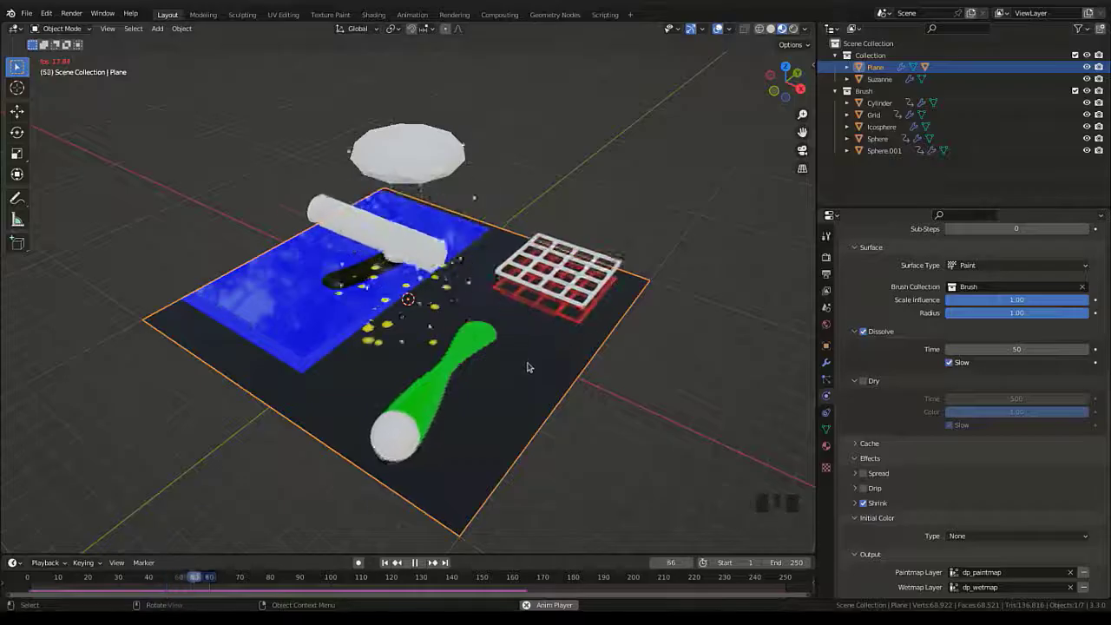
Disable the Shrink effect on the plane's canvas surface and enable Spread and Dry.
click(863, 503)
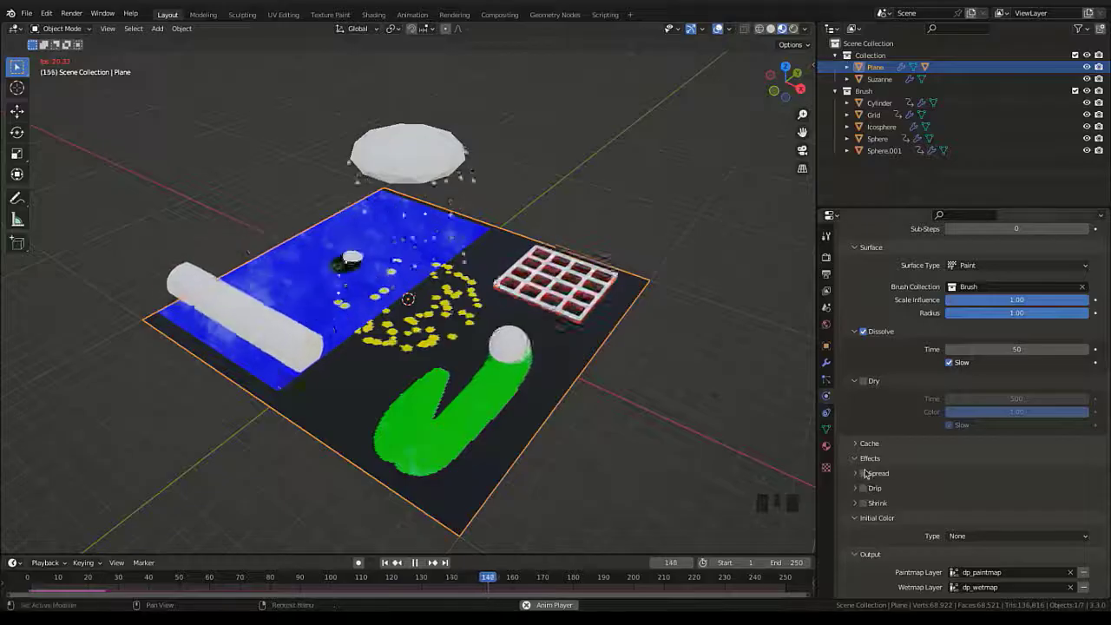
click(864, 473)
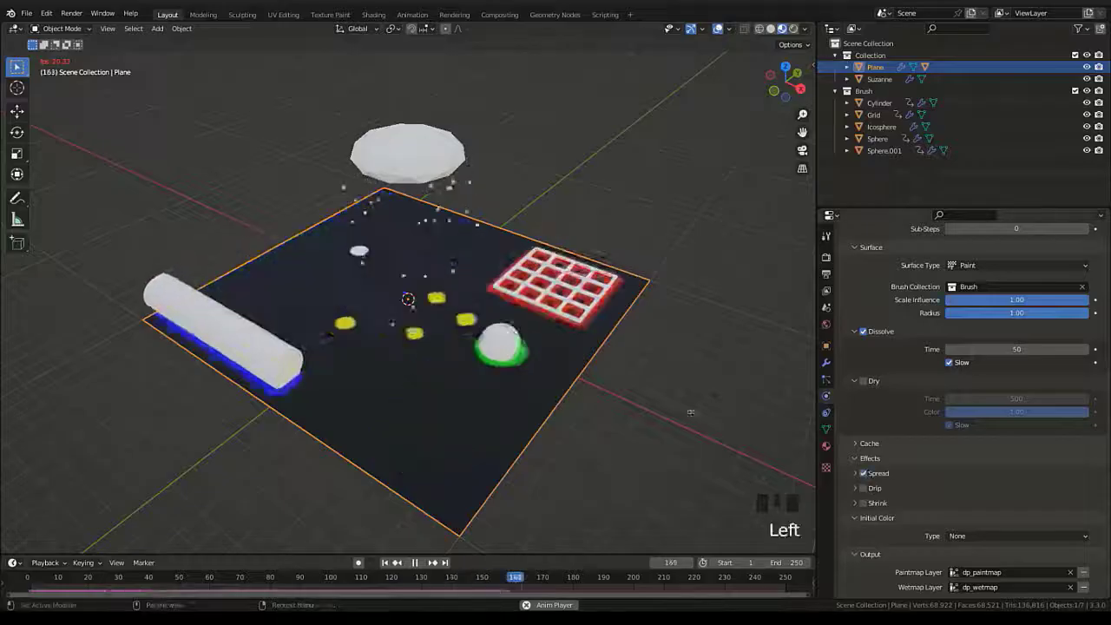
click(873, 383)
click(865, 429)
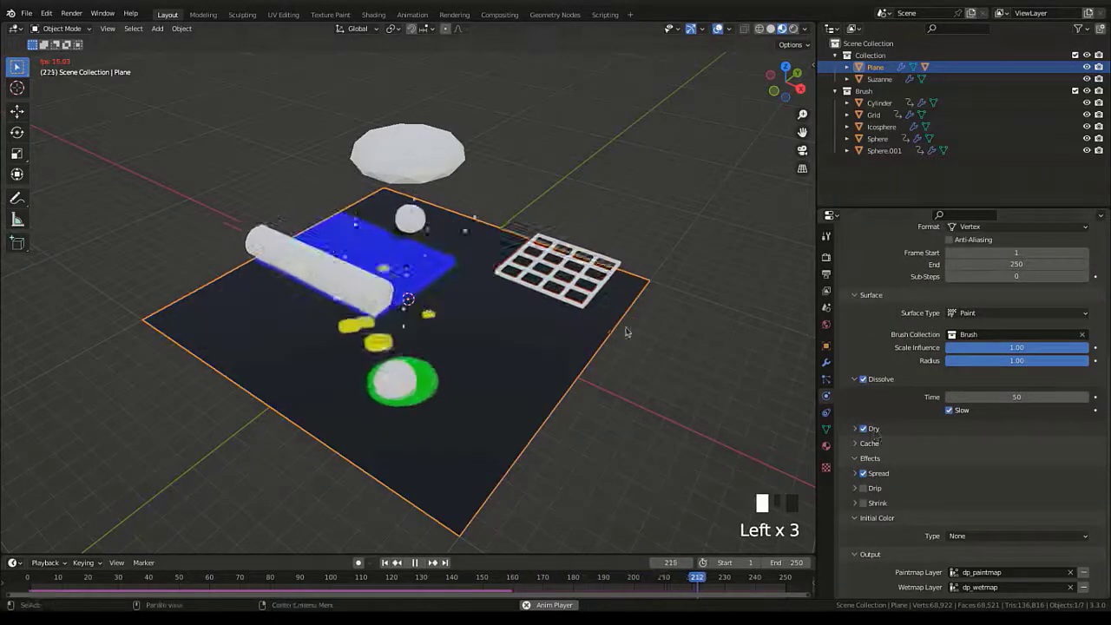
Switch the canvas effect from Spread to Drip and test it by rotating the plane, clearing the rotation at the end.
key(shift+Left)
click(863, 473)
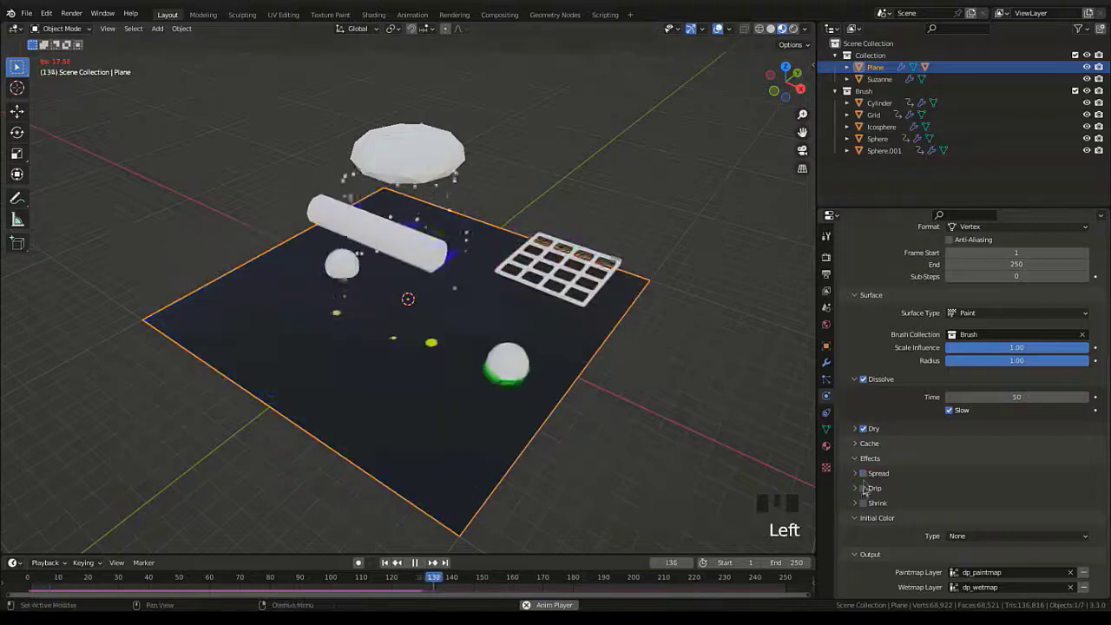
key(r)
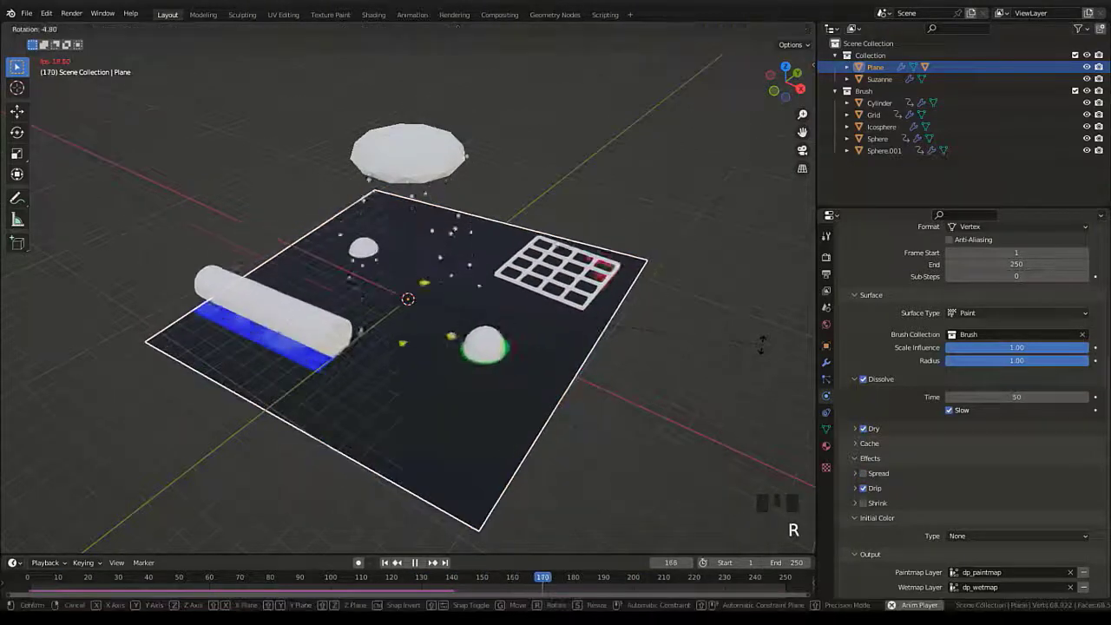
click(709, 356)
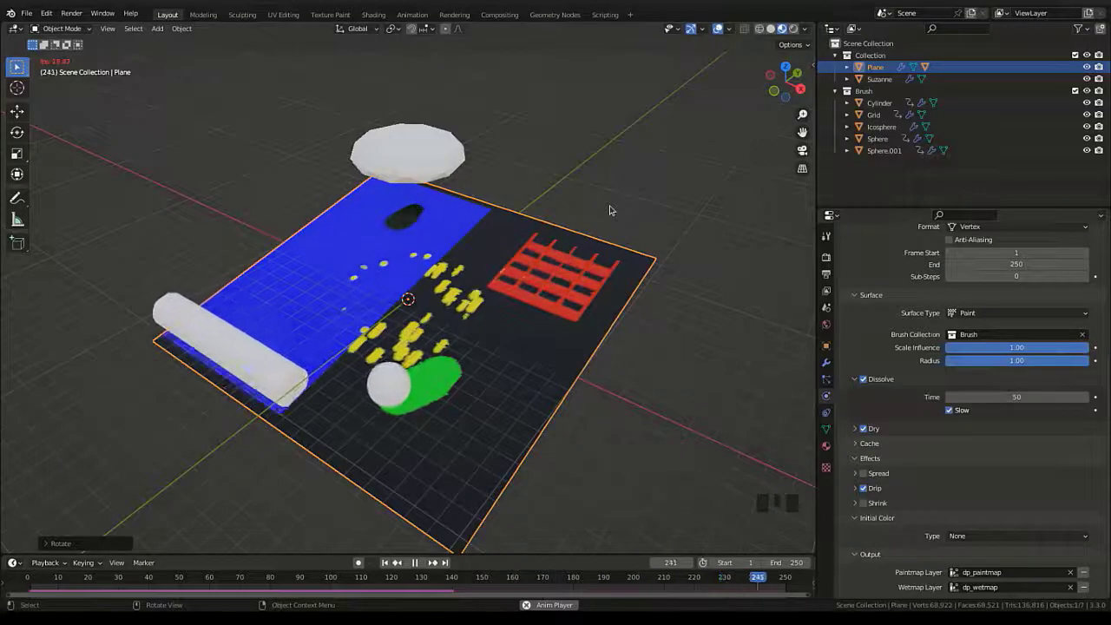
key(alt+r)
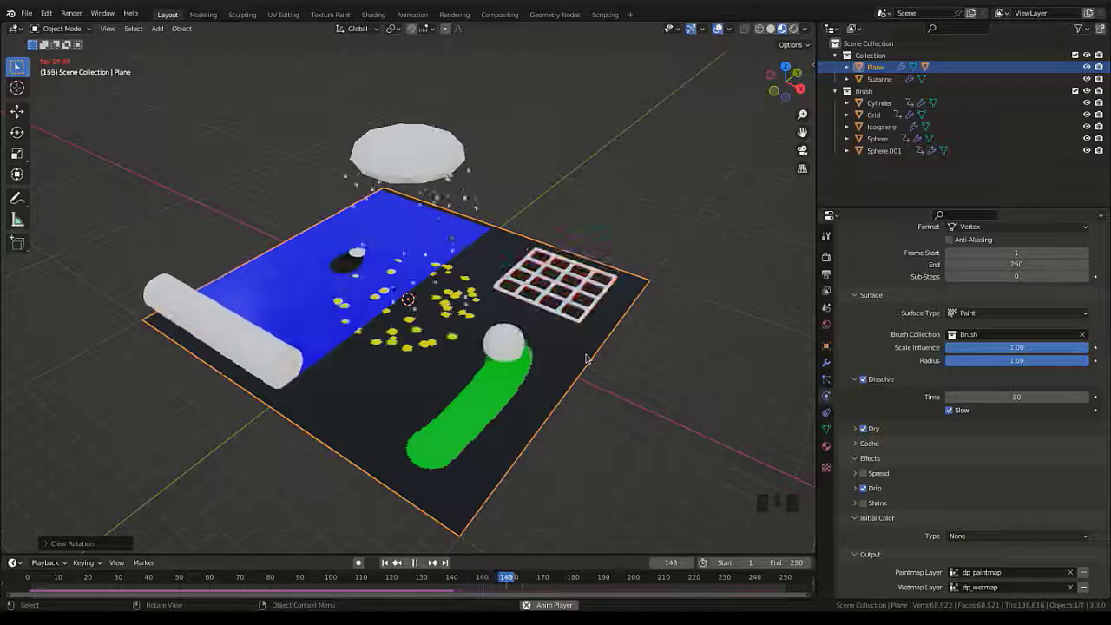
Stop playback at the first frame and set the plane's canvas Surface Type to Weight.
click(402, 154)
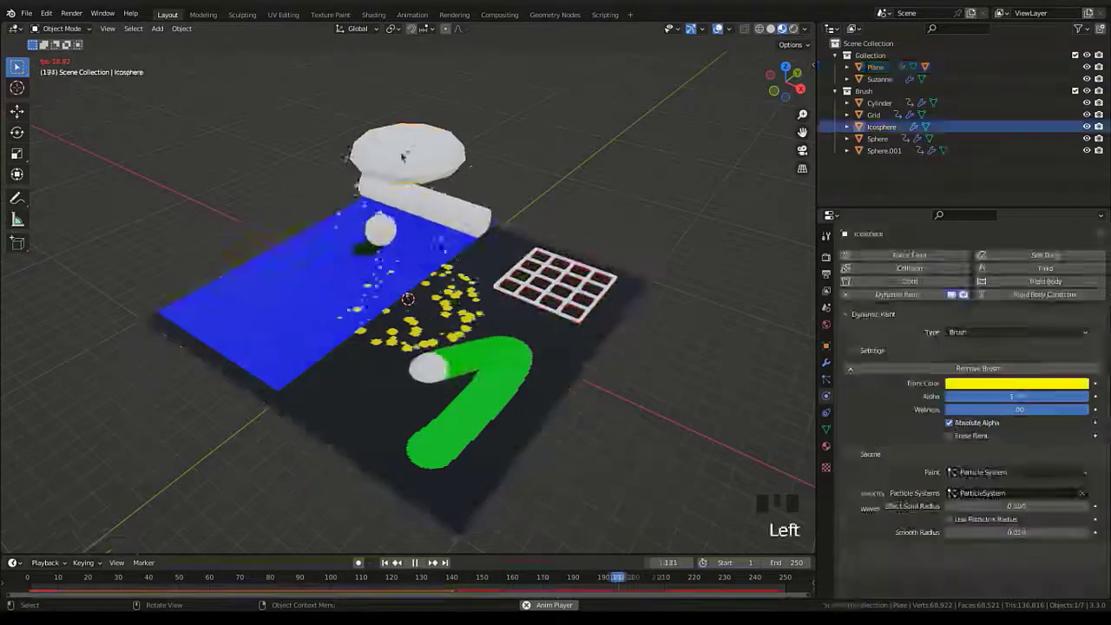
click(517, 319)
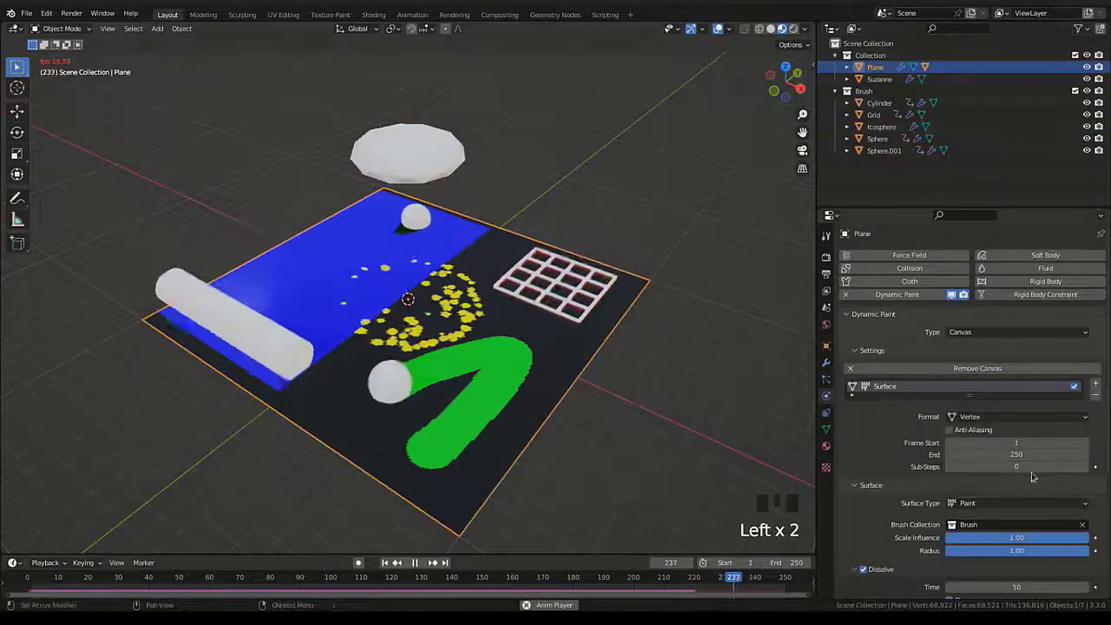
scroll(930, 483, down, 1)
scroll(928, 503, down, 1)
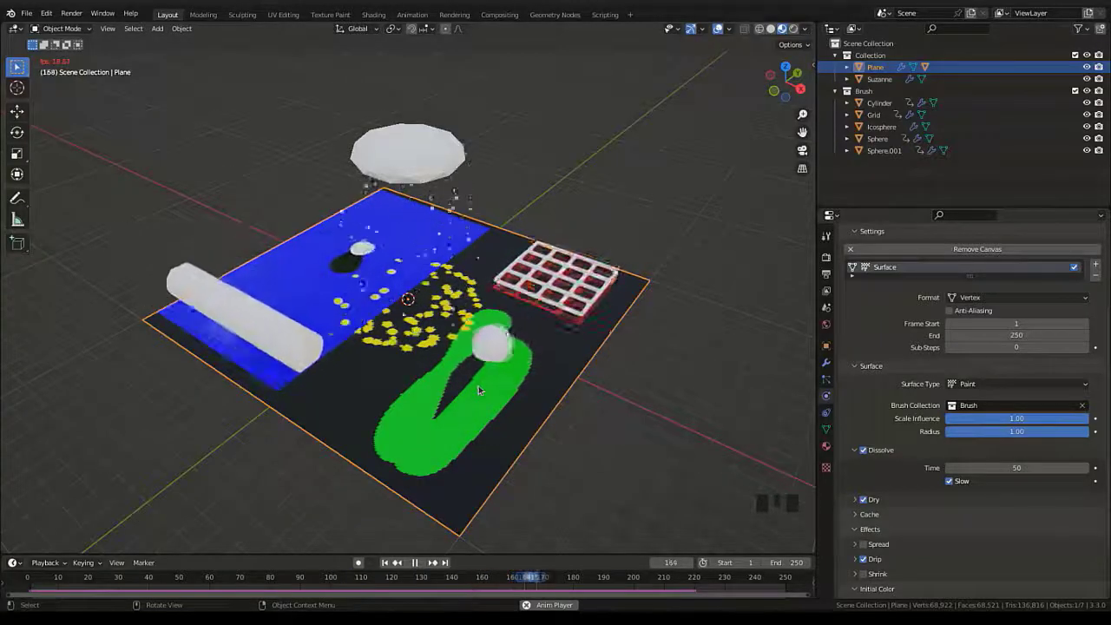
key(space)
key(shift+Left)
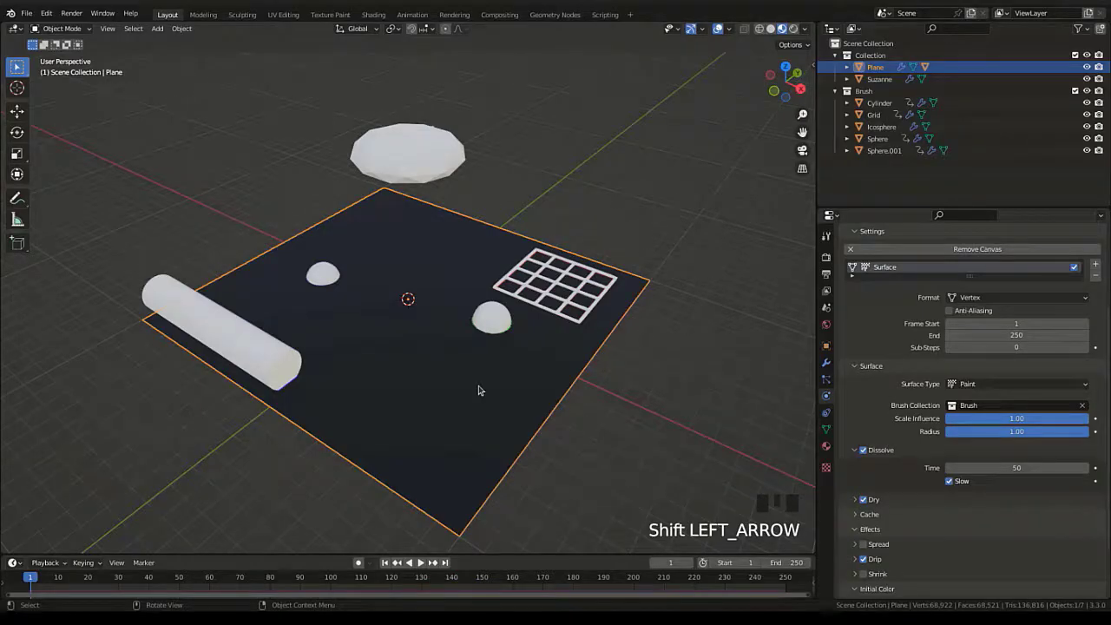
click(1010, 387)
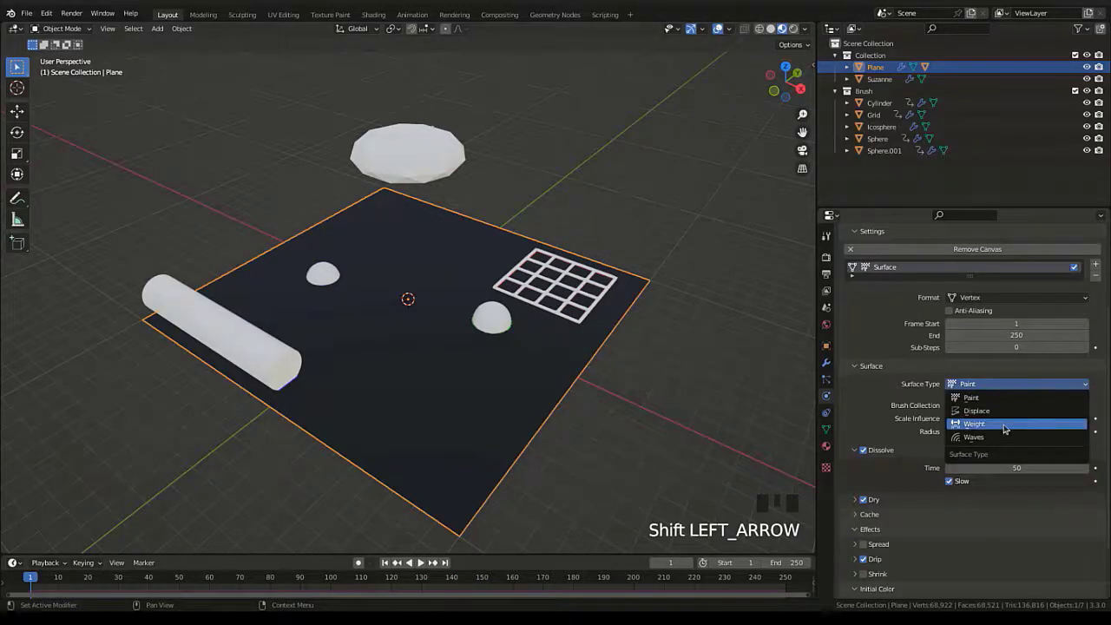
click(1003, 424)
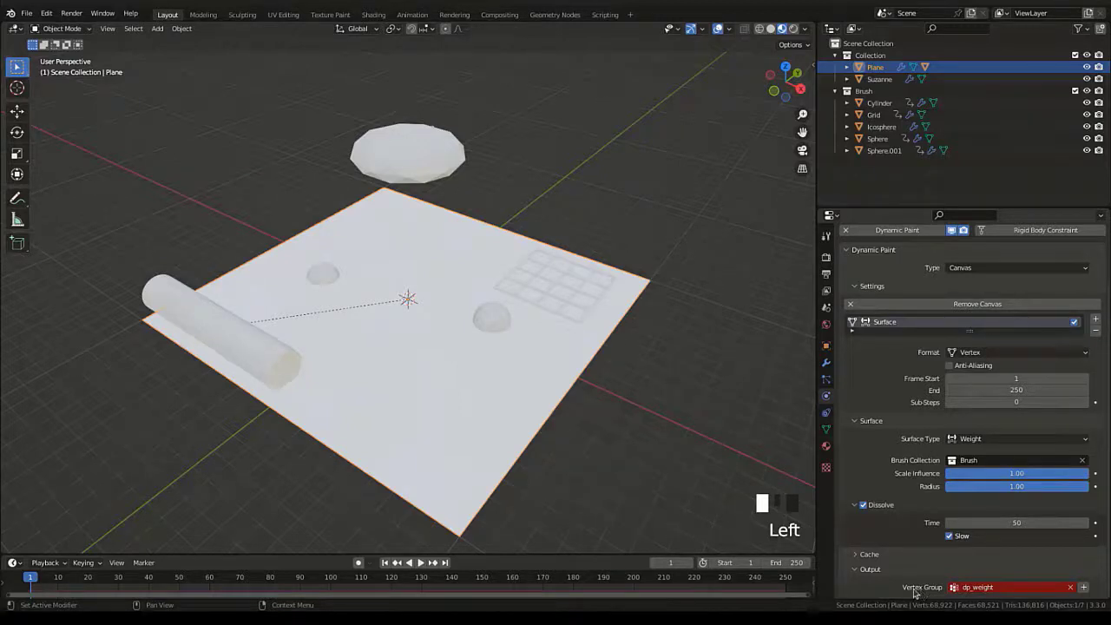
Exclude the Brush collection from the view layer and clear the canvas surface's brush collection.
click(1074, 92)
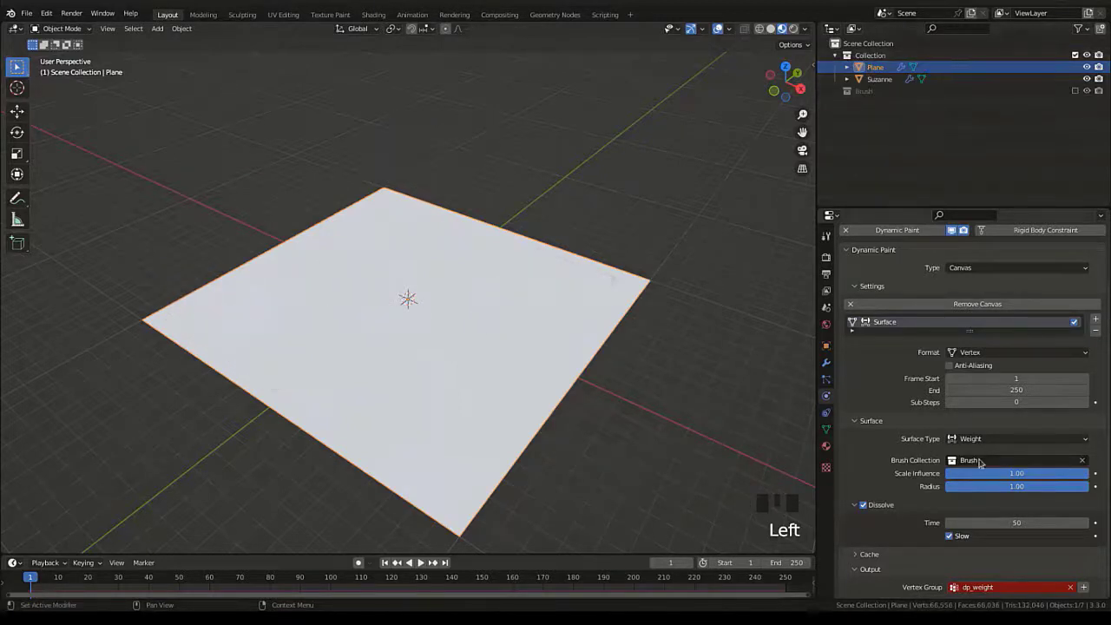
click(991, 459)
click(1040, 469)
click(880, 79)
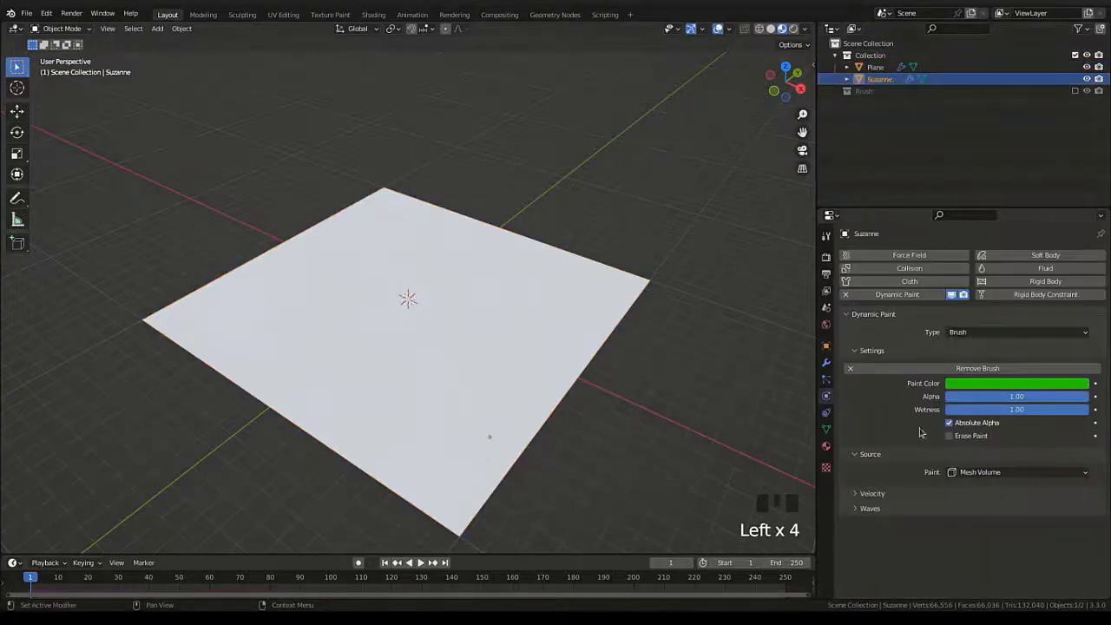
Create the dp_weight output vertex group for the plane's canvas and check it in the mesh's vertex groups.
click(875, 67)
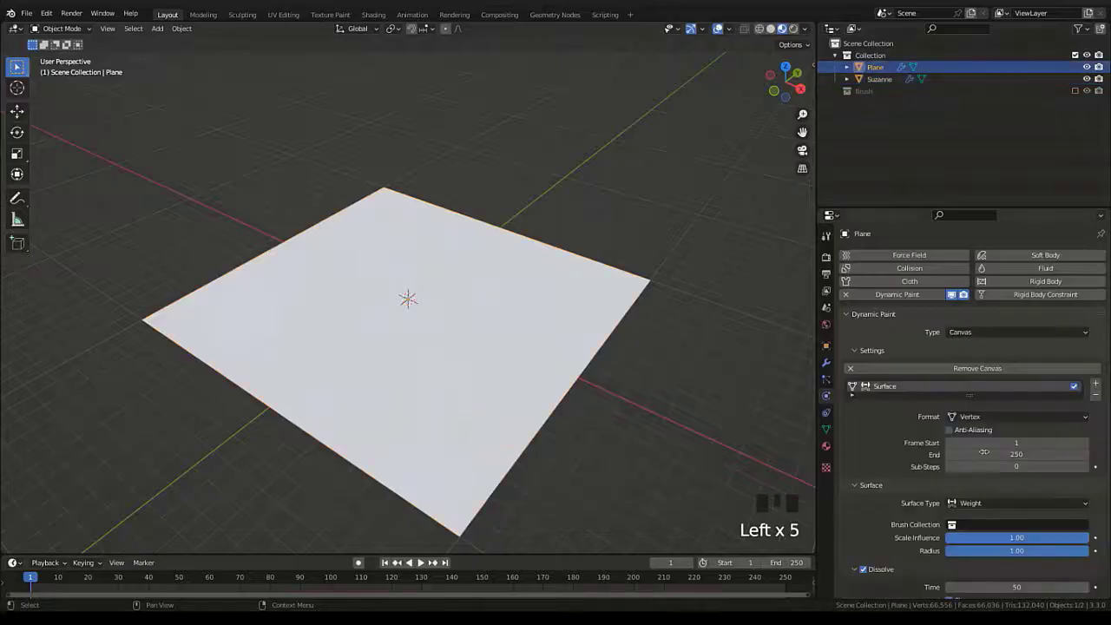
scroll(1059, 521, down, 3)
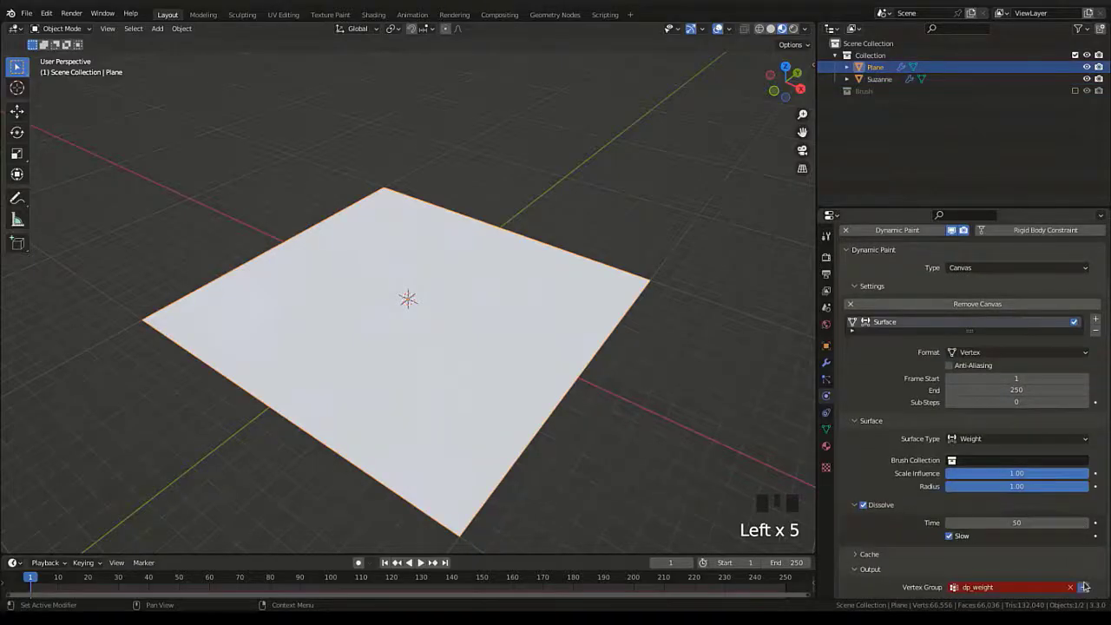
click(826, 429)
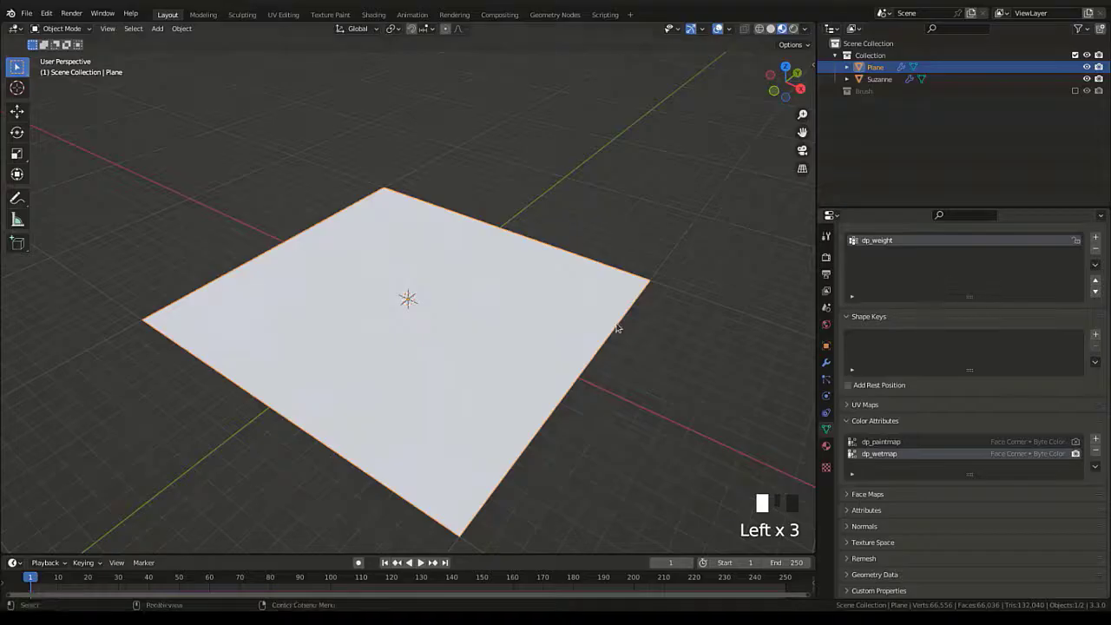
key(shift+Left)
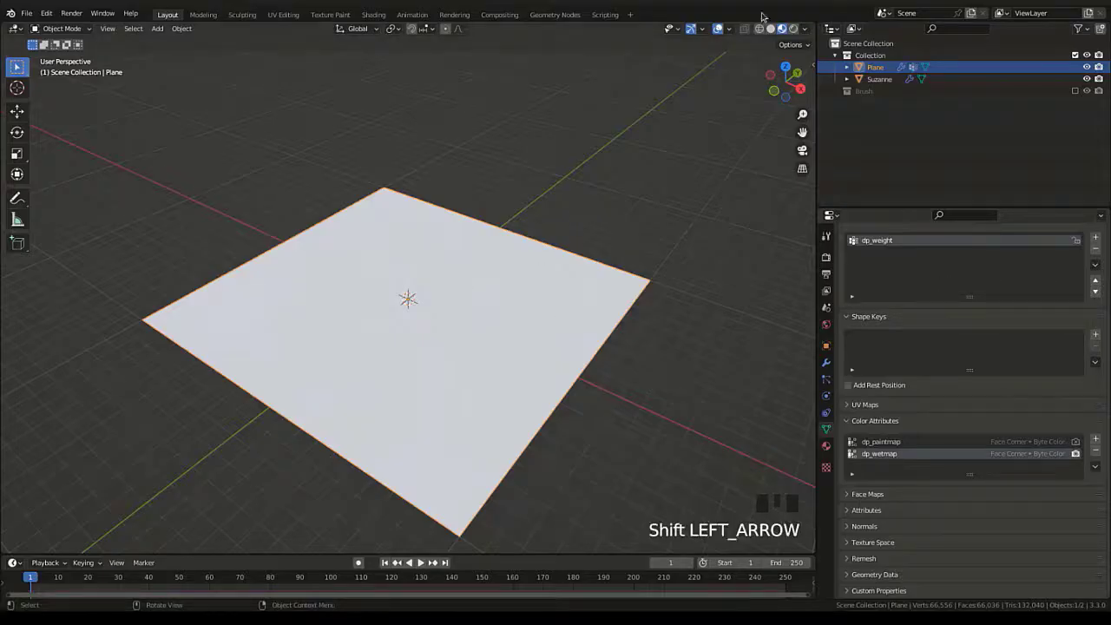
click(369, 301)
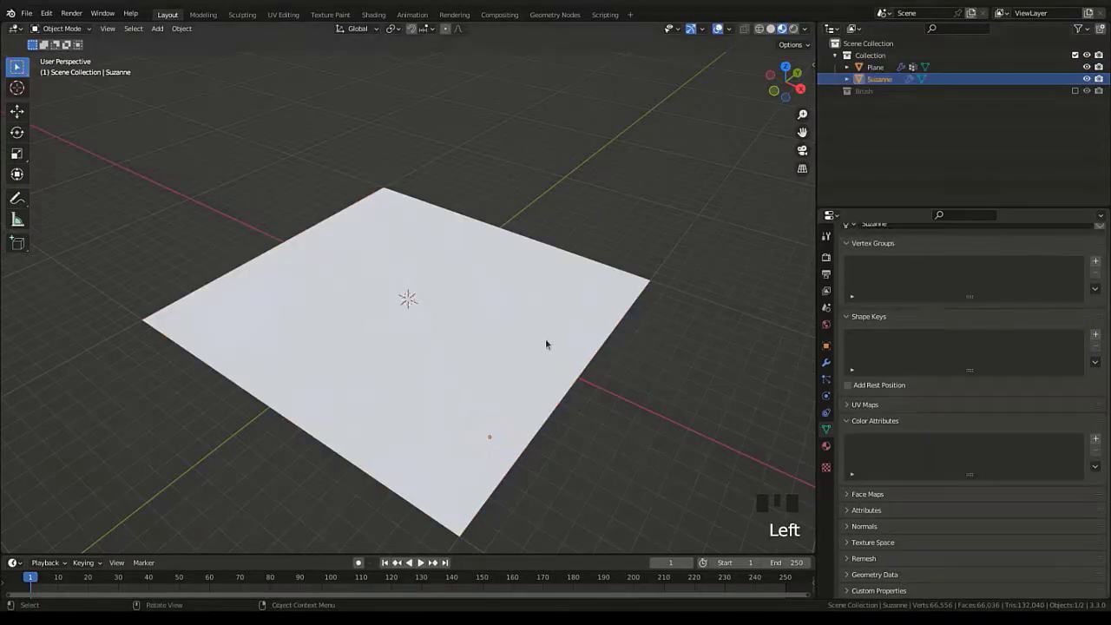
key(g)
key(z)
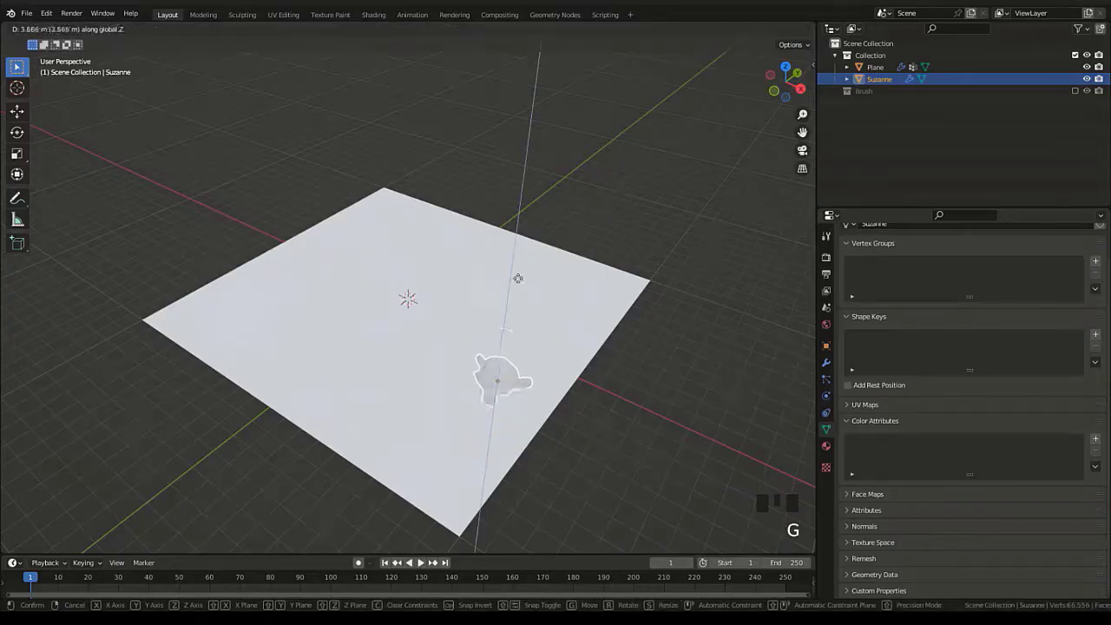
right_click(517, 283)
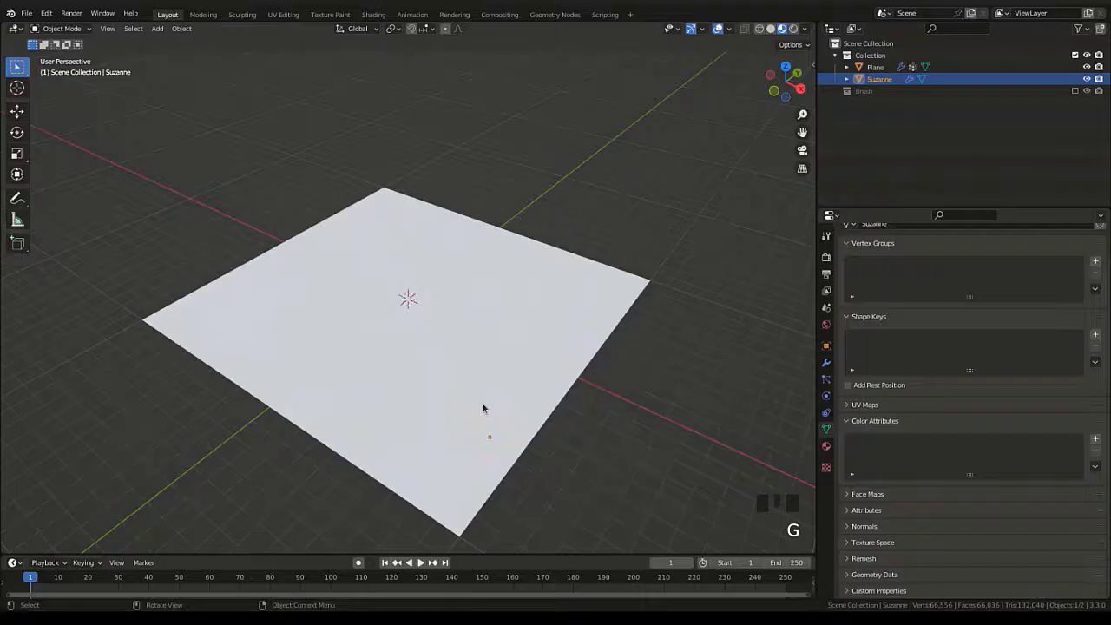
Add a particle system of type Hair to the plane.
click(550, 343)
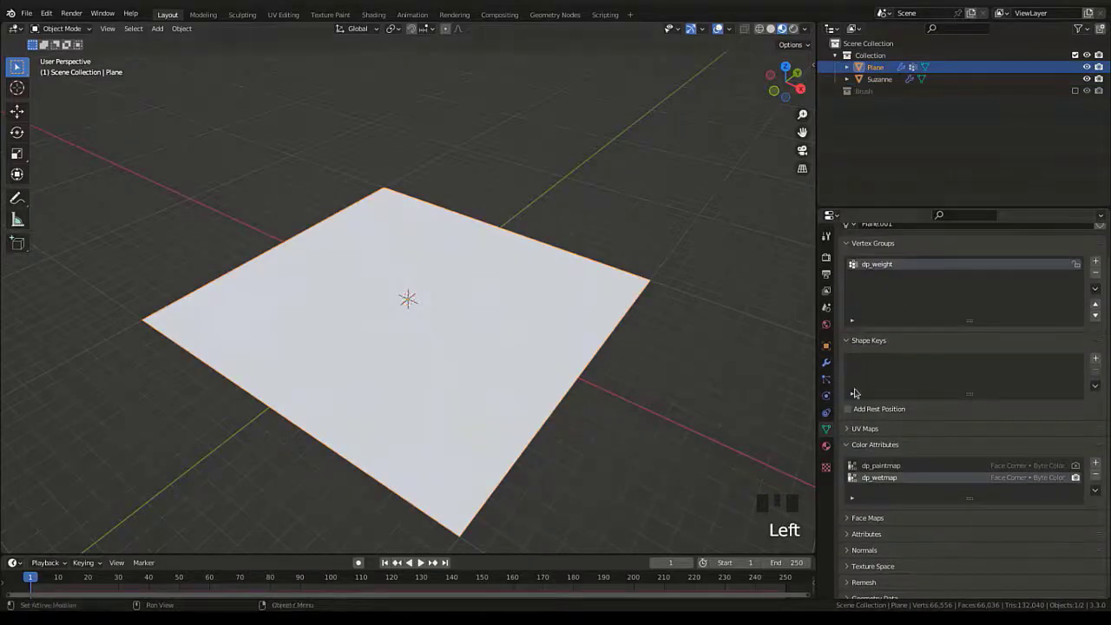
click(827, 382)
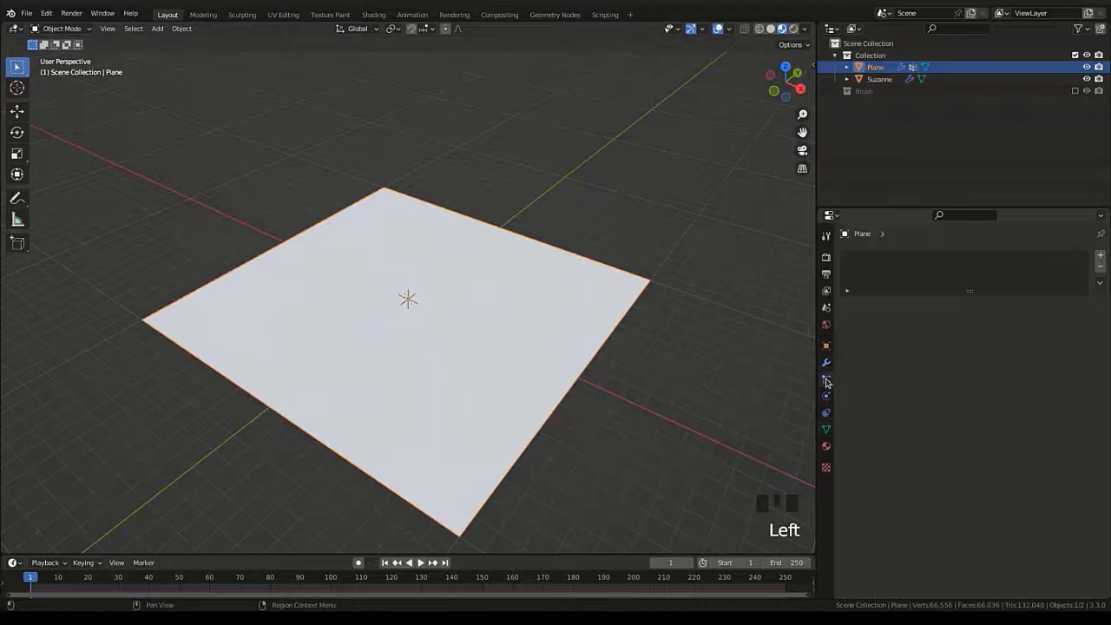
click(1100, 257)
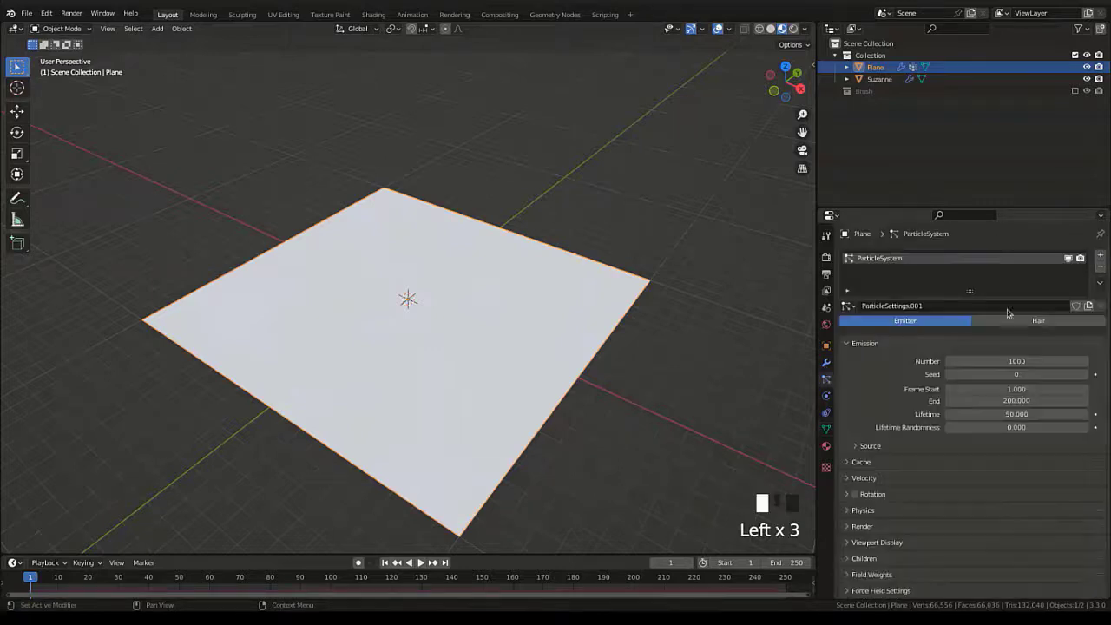
click(1052, 320)
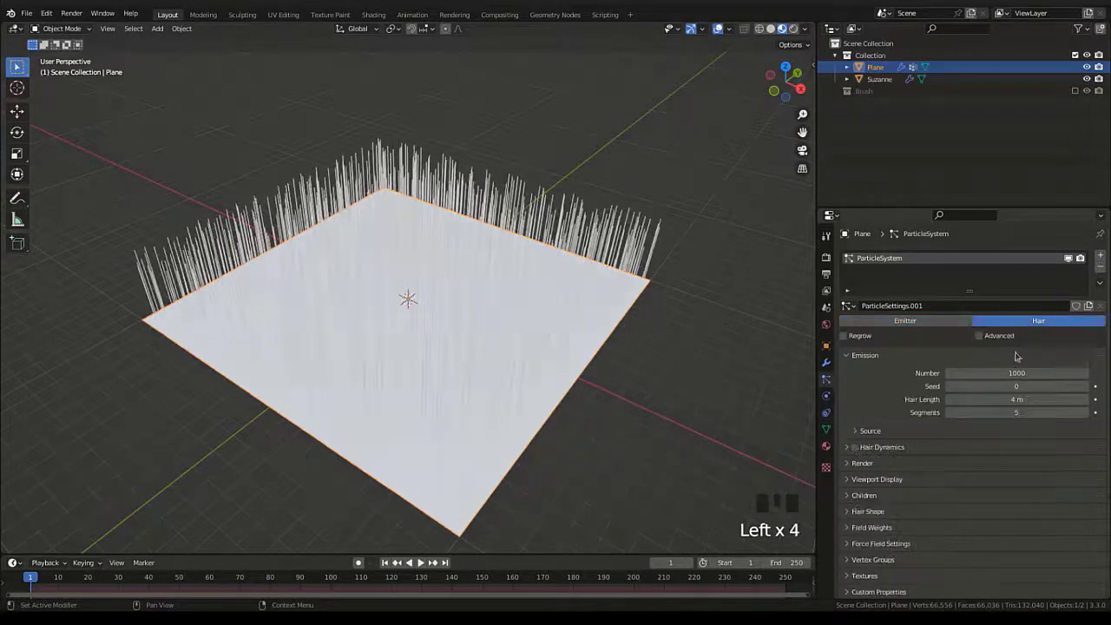
Assign the dp_weight vertex group to the Length of the plane's hair particles.
click(871, 561)
scroll(903, 519, down, 3)
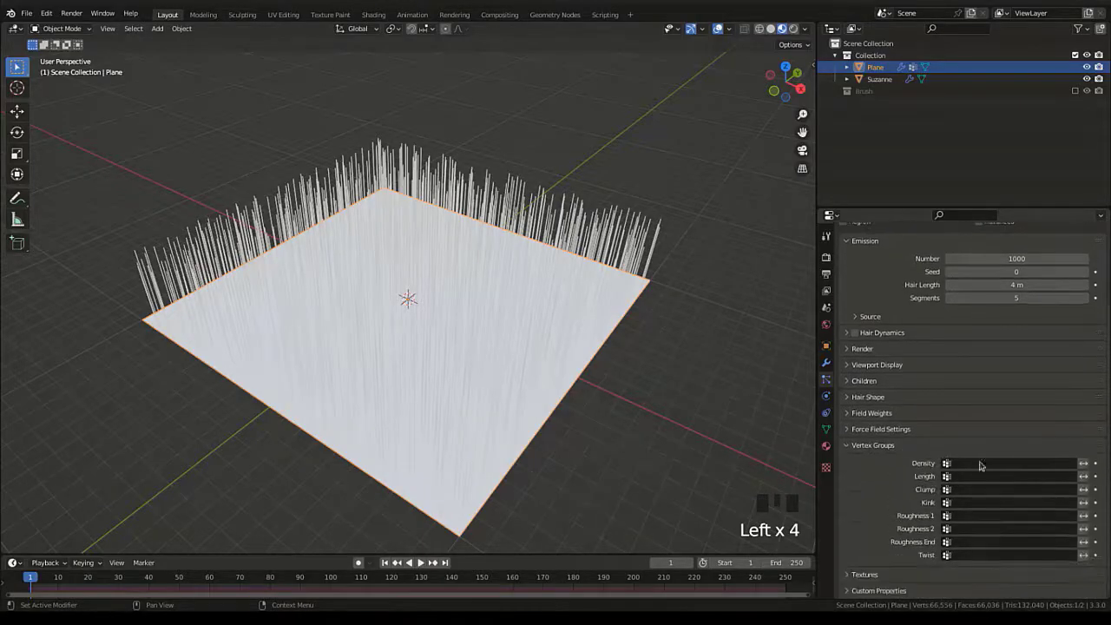
click(1005, 462)
click(983, 476)
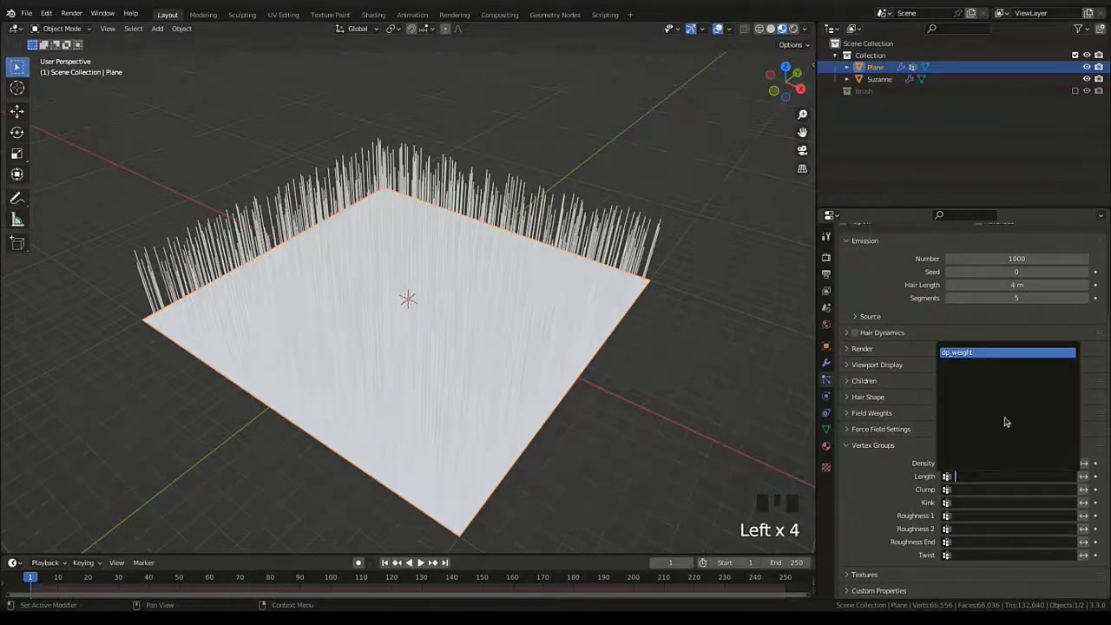
click(1005, 352)
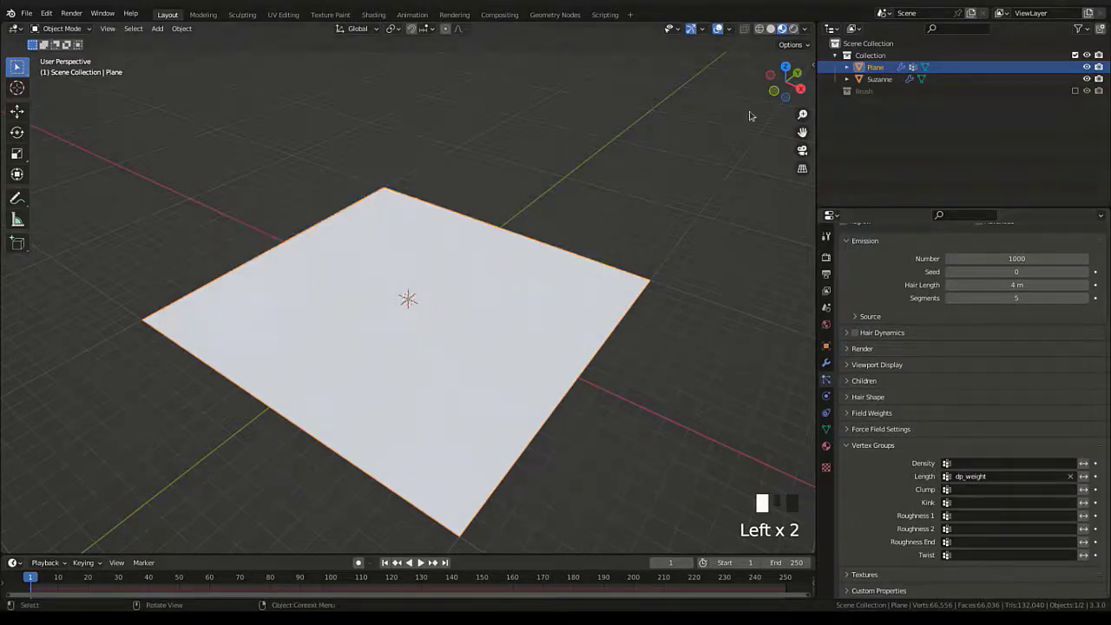
Select Suzanne, start playback and raise her along the global Z axis until she intersects the plane.
click(877, 79)
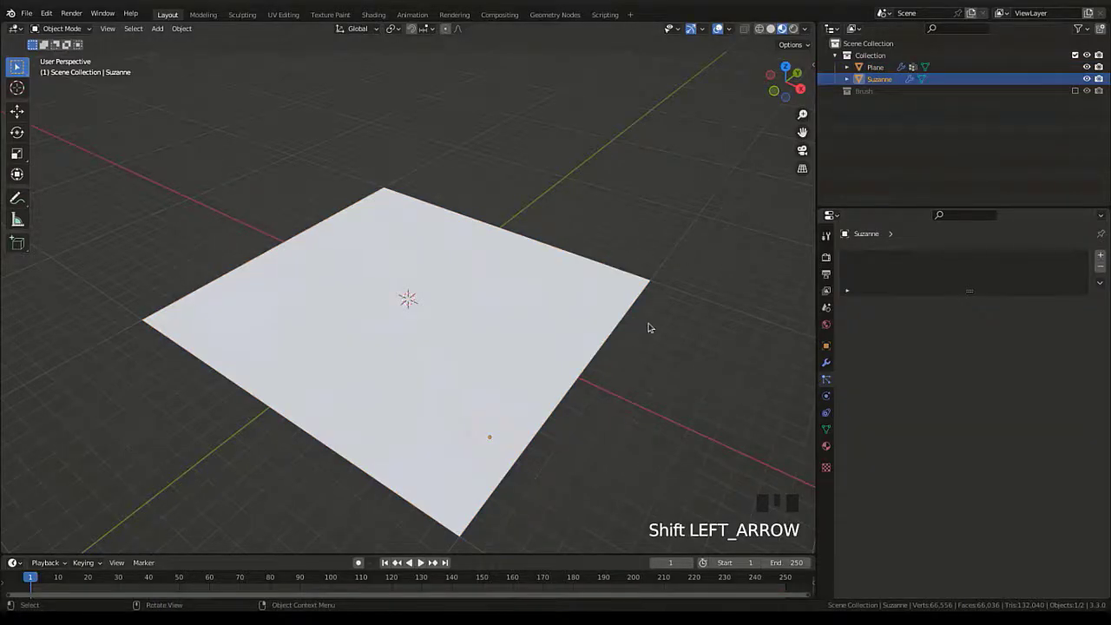
key(space)
key(g)
key(z)
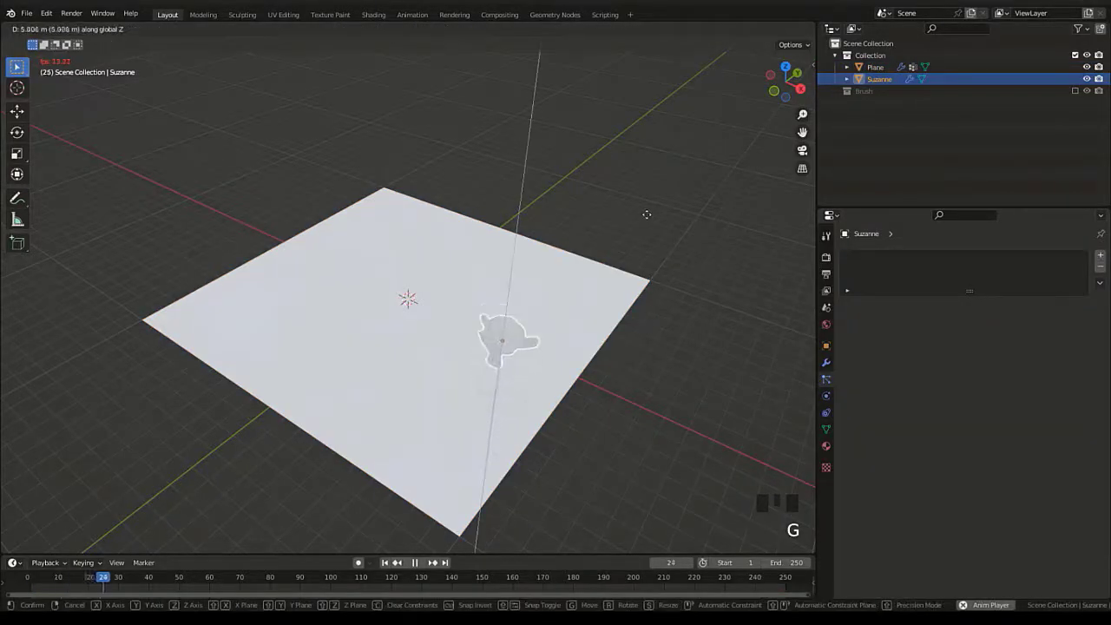
click(551, 359)
scroll(576, 329, up, 2)
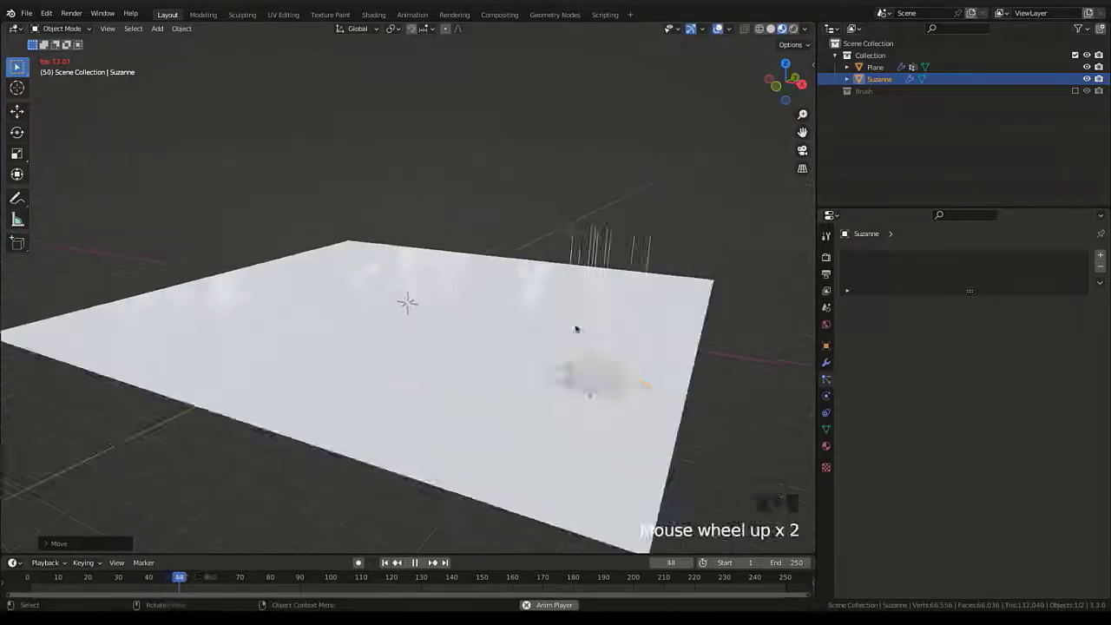
shift+middle_drag(577, 328, 667, 387)
Sweep Suzanne across the plane during playback with her height locked, trying a larger scale between the moves.
key(g)
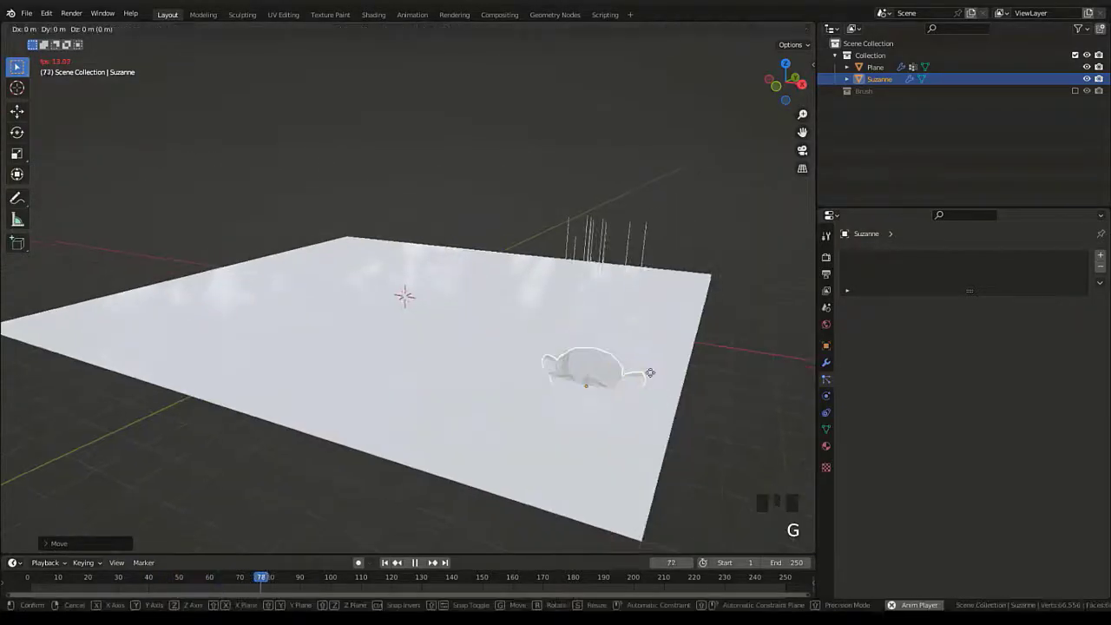
key(shift+z)
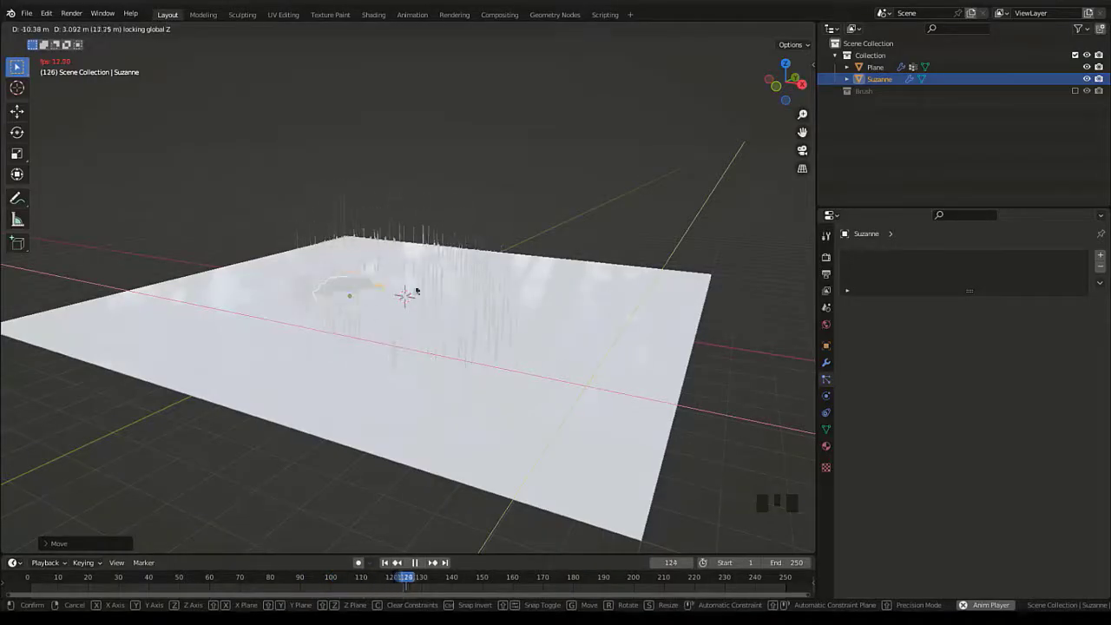
key(s)
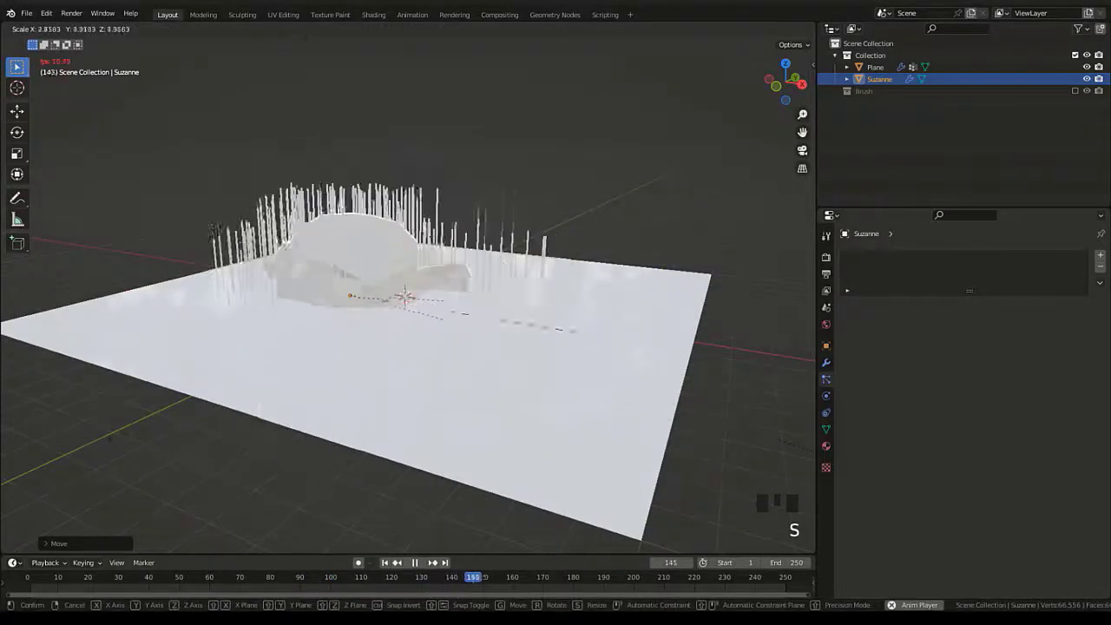
click(421, 315)
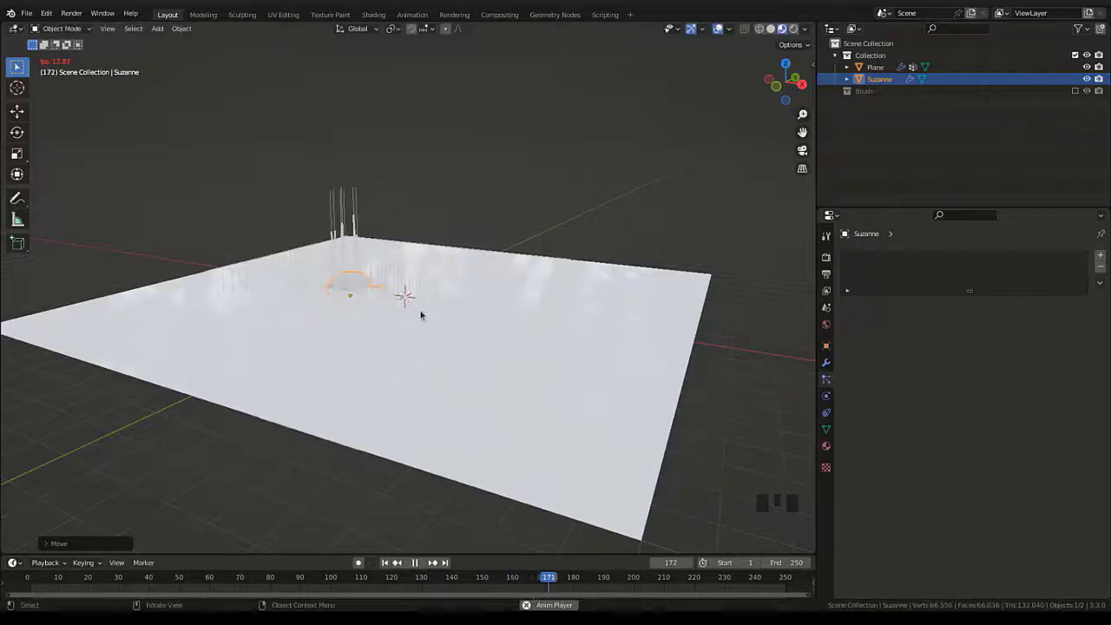
key(g)
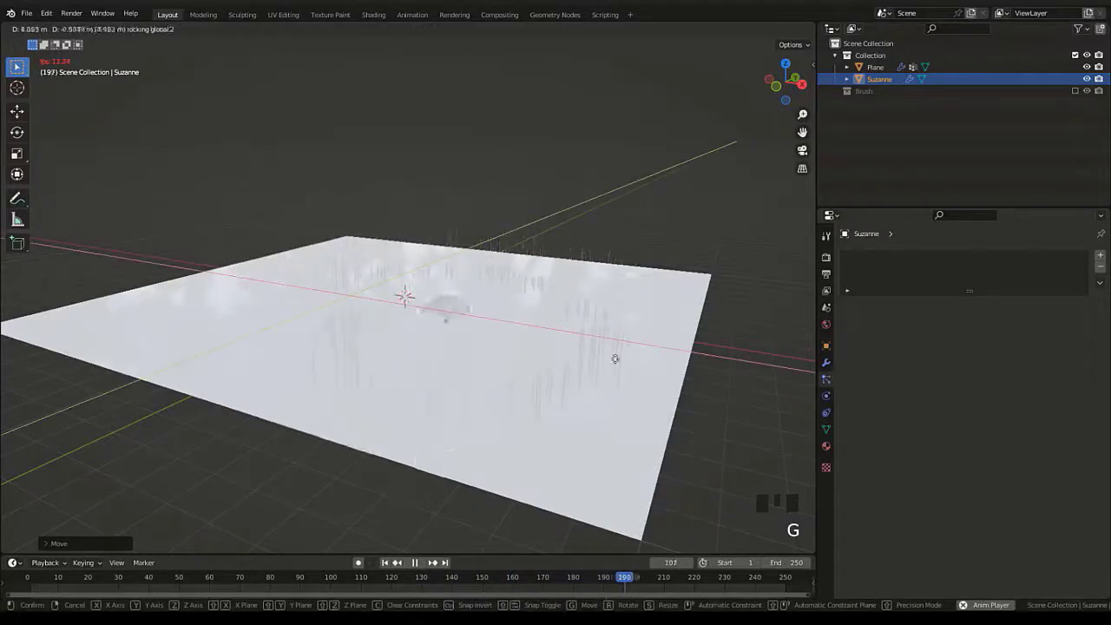
click(529, 319)
Select the plane and open the Dynamic Paint settings of its canvas surface.
click(575, 428)
scroll(887, 337, down, 2)
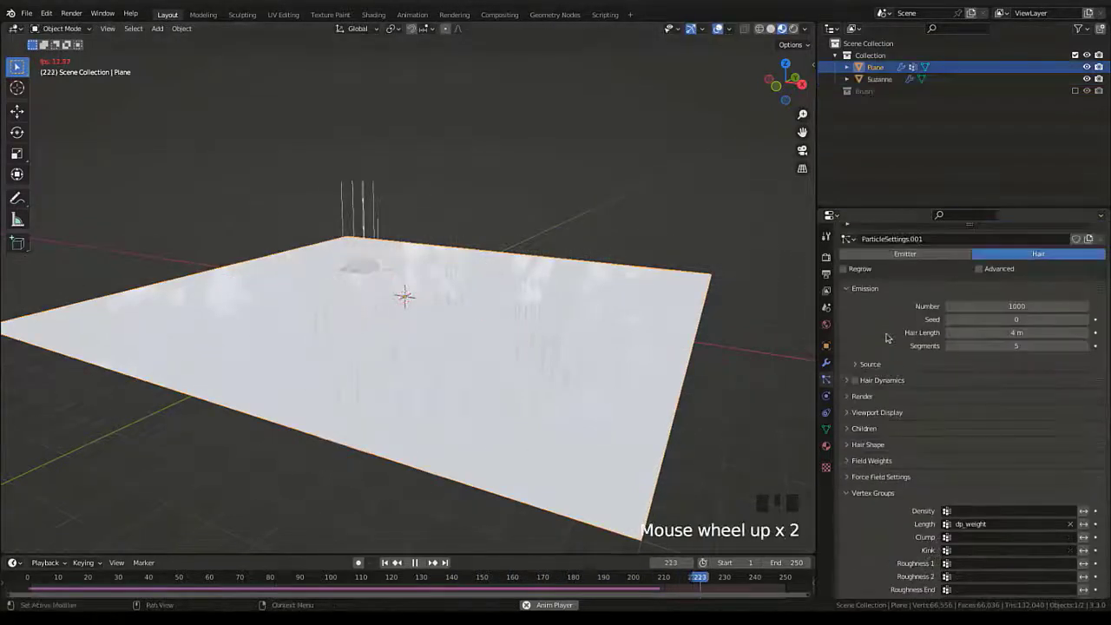
click(827, 395)
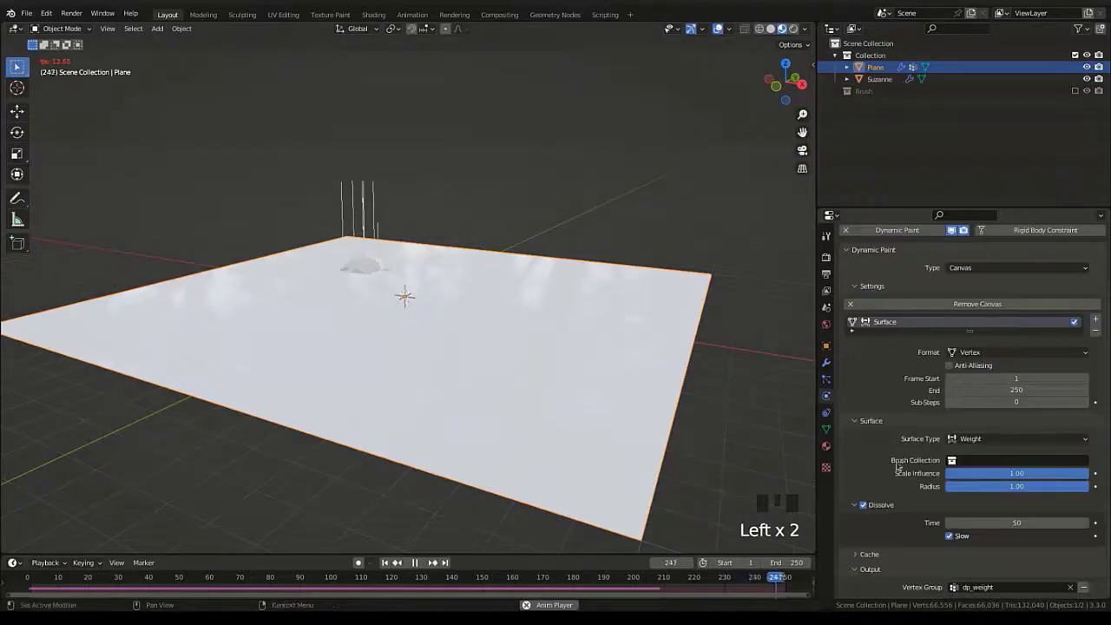
scroll(853, 502, down, 2)
Move Suzanne horizontally across the plane during playback, ending at its far edge.
click(371, 276)
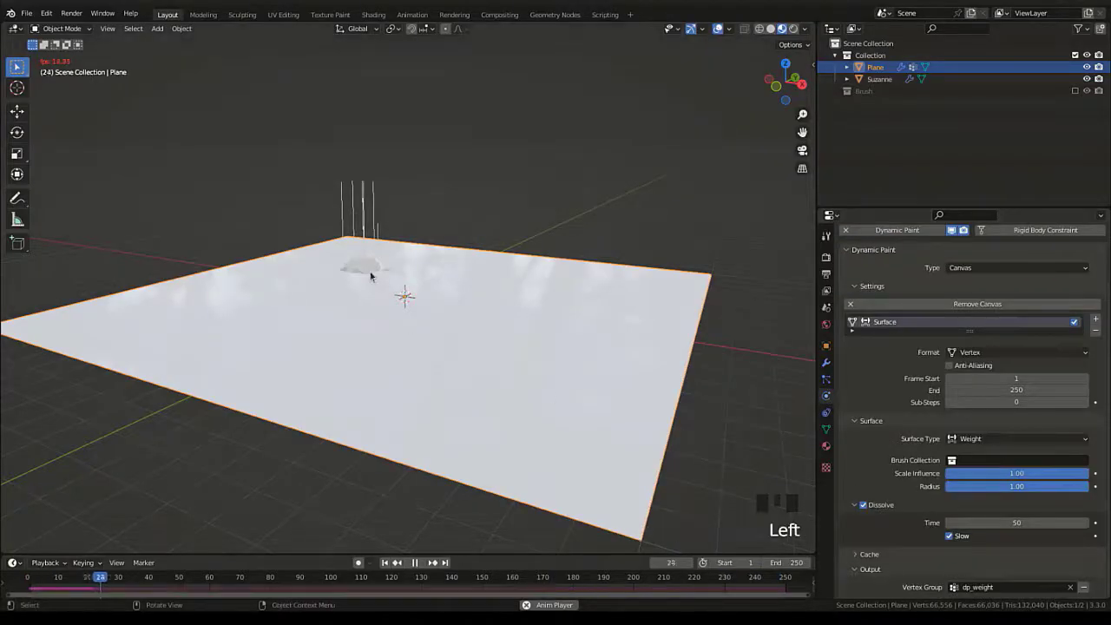
key(g)
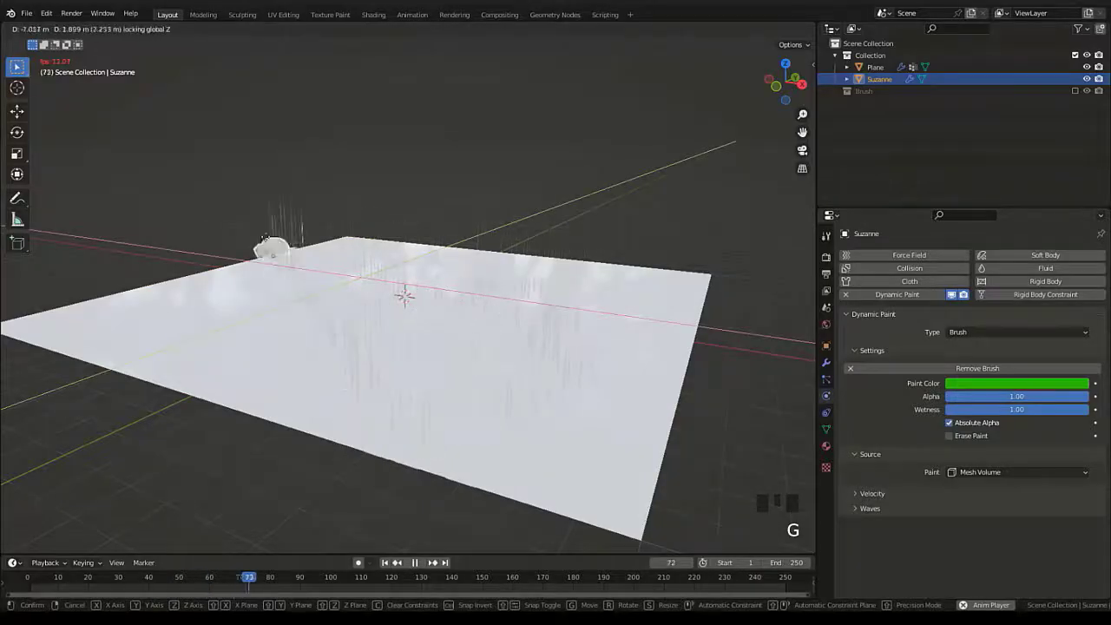
click(252, 248)
Turn off Dissolve for the plane's weight canvas surface.
click(516, 289)
click(862, 568)
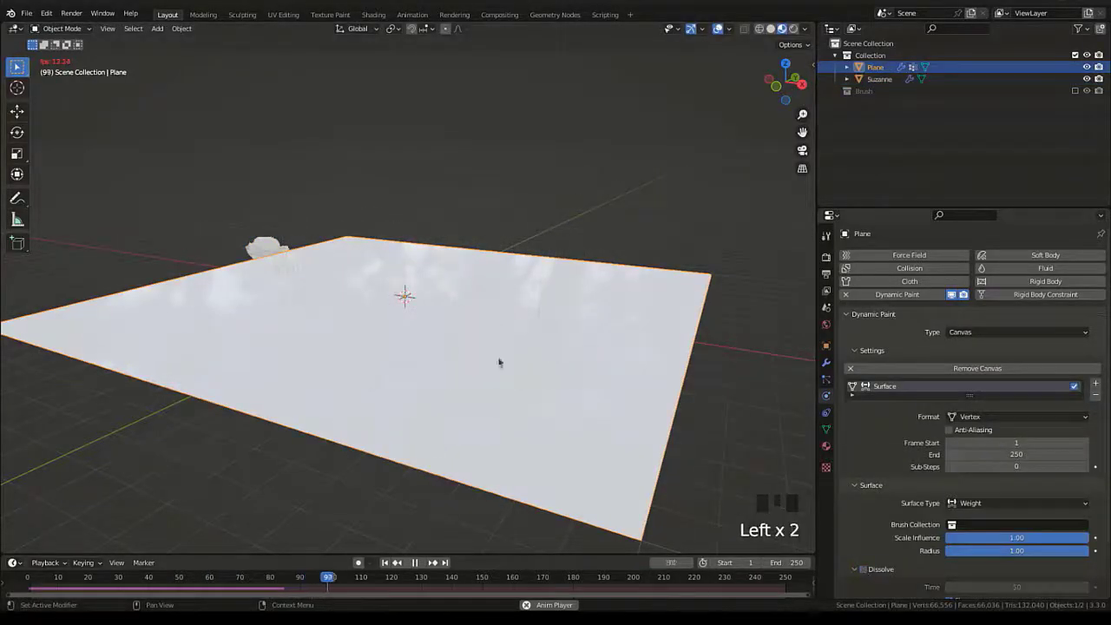
Sweep Suzanne horizontally across the plane to grow hair along her path, stop playback and return to frame 1.
click(295, 258)
key(g)
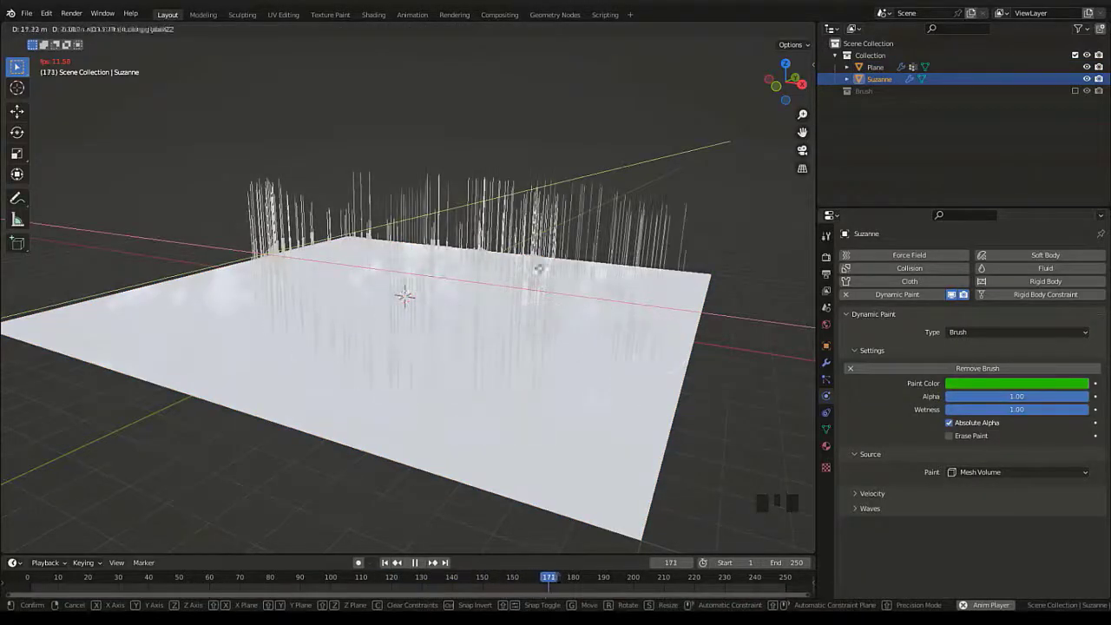
click(267, 322)
key(space)
key(shift+Left)
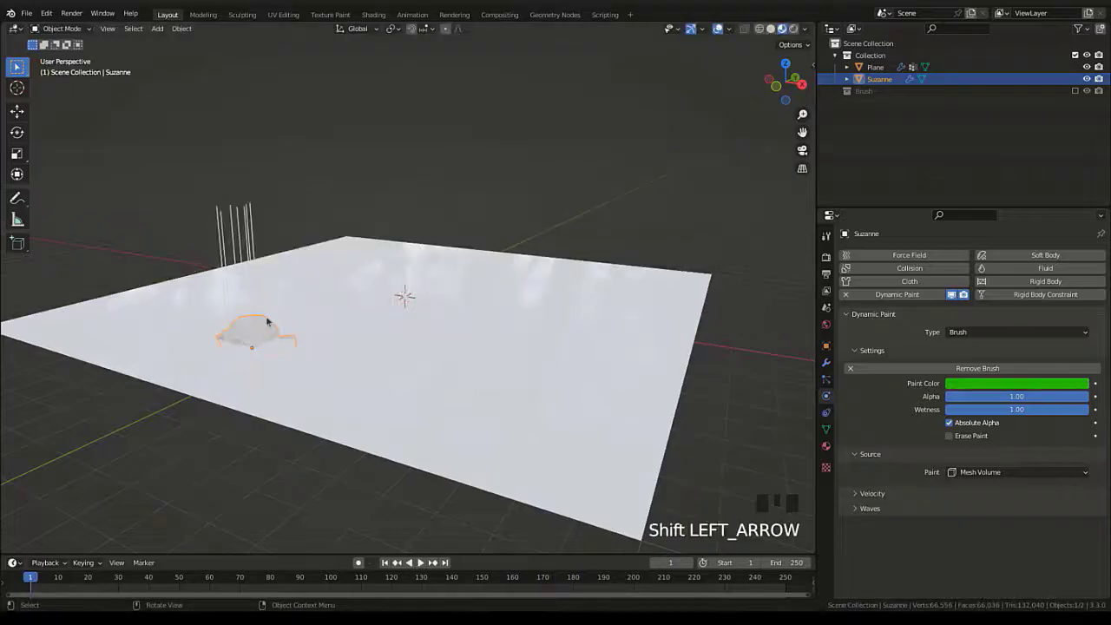